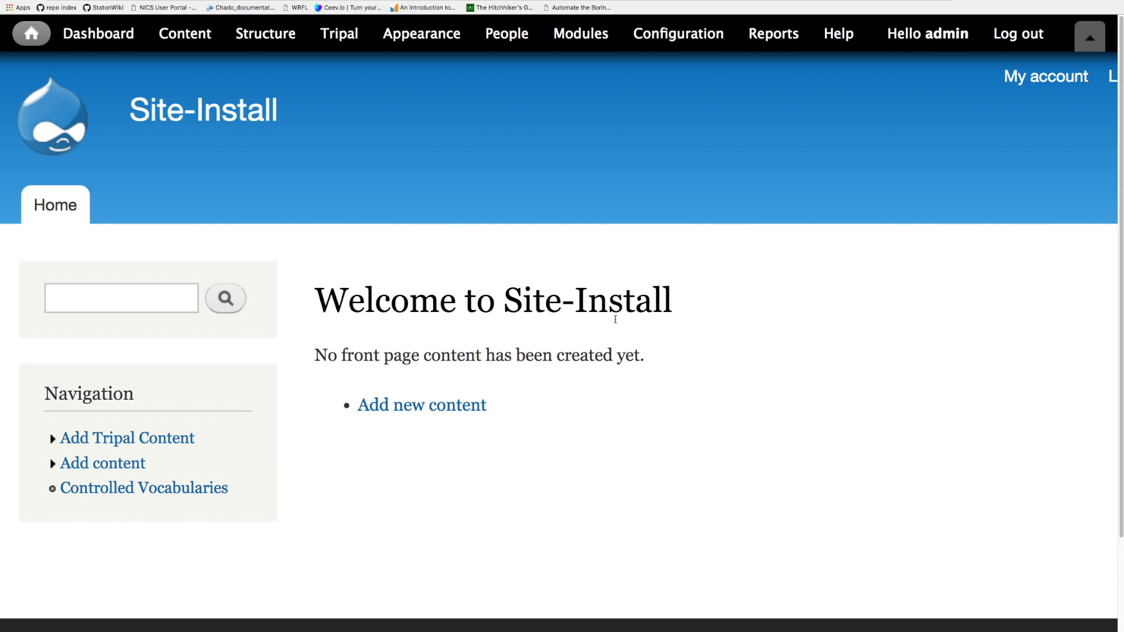
- Open the Tripal Content listing from the site's content administration
{"action": "scroll", "coordinate": [468, 267], "scroll_direction": "down", "scroll_amount": 3}
{"action": "scroll", "coordinate": [510, 234], "scroll_direction": "up", "scroll_amount": 3}
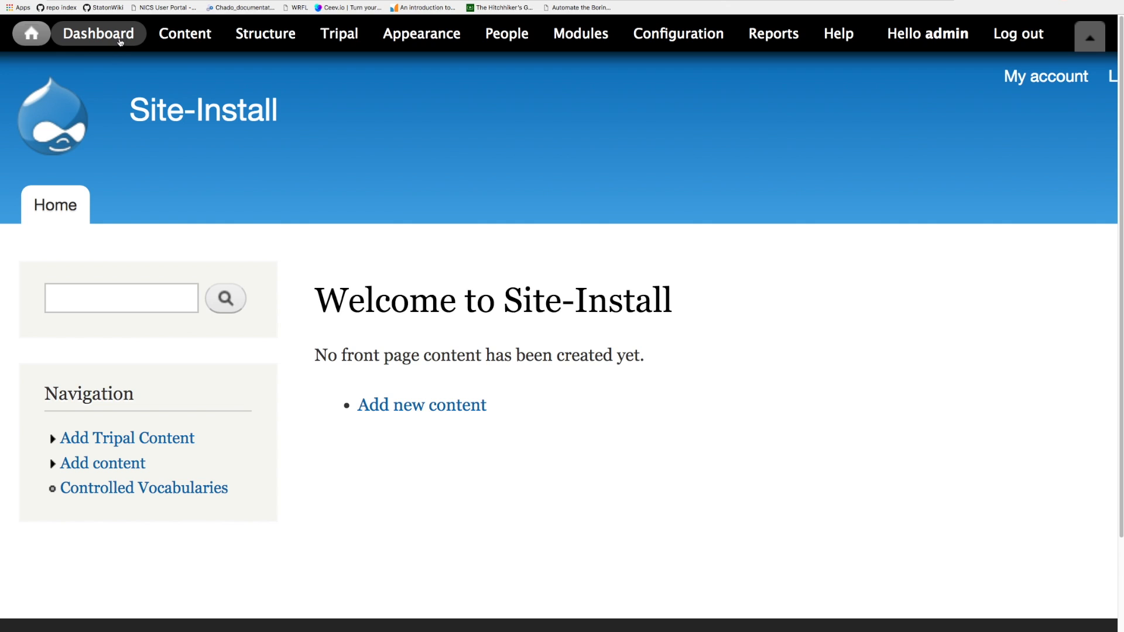
{"action": "left_click", "coordinate": [182, 40]}
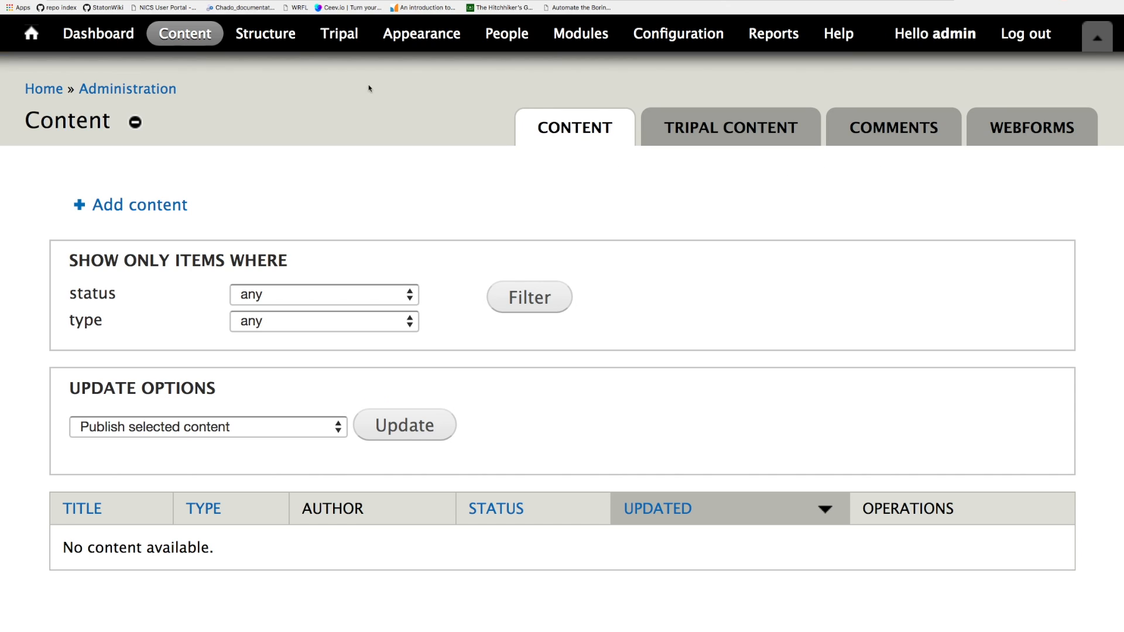
{"action": "left_click", "coordinate": [710, 131]}
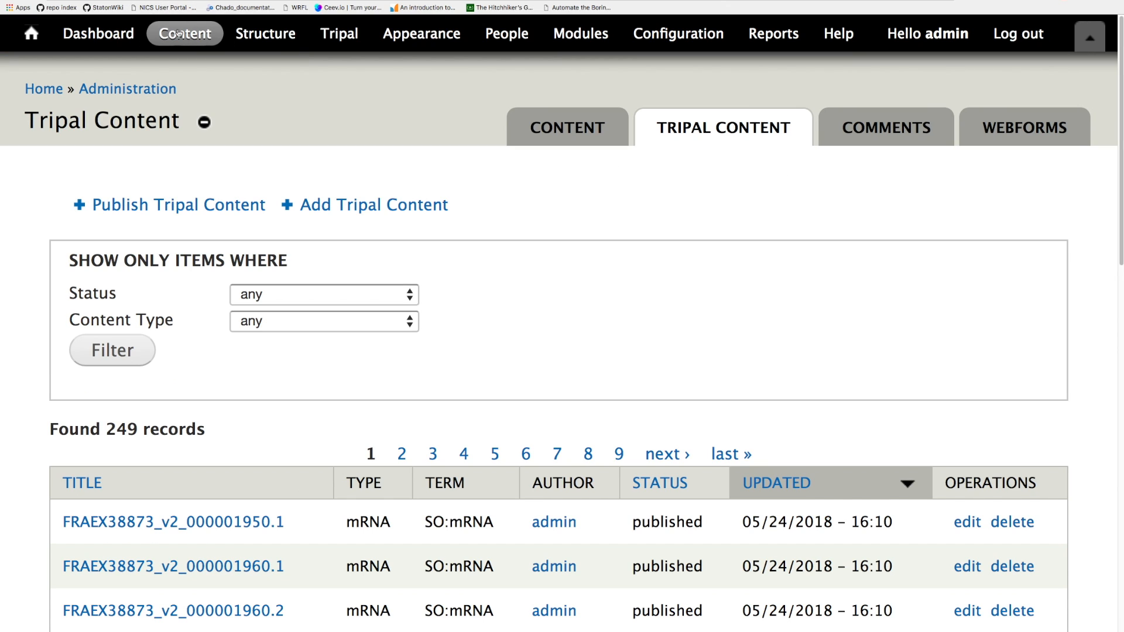
- Filter the Tripal content list by the Gene content type, then reset the filter
{"action": "scroll", "coordinate": [576, 274], "scroll_direction": "down", "scroll_amount": 3}
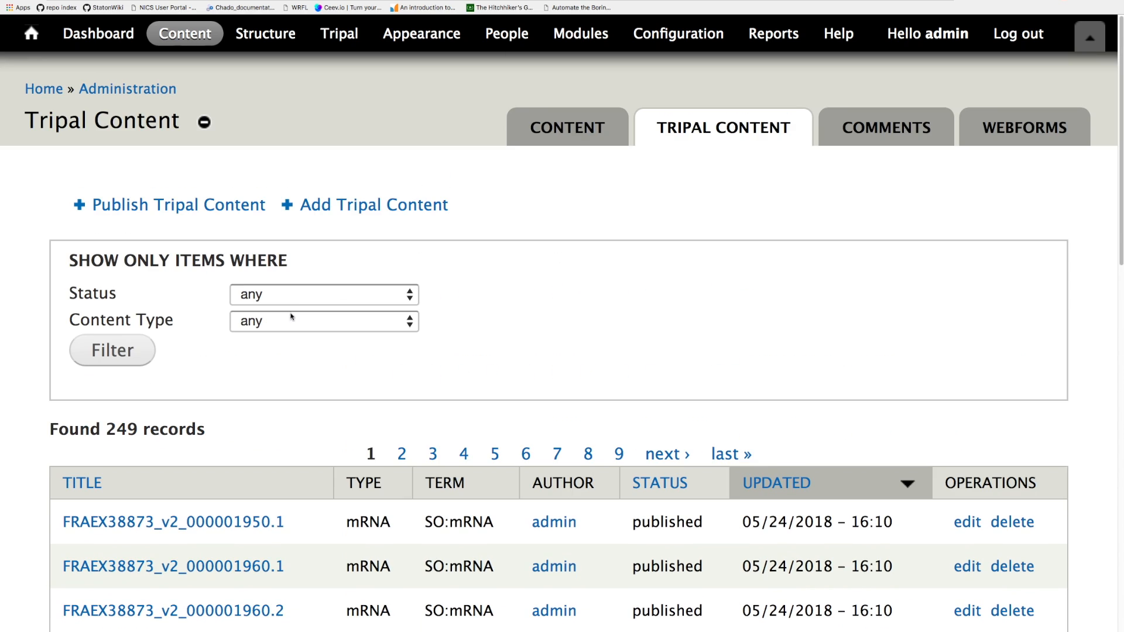
{"action": "scroll", "coordinate": [293, 319], "scroll_direction": "up", "scroll_amount": 3}
{"action": "left_click", "coordinate": [298, 324]}
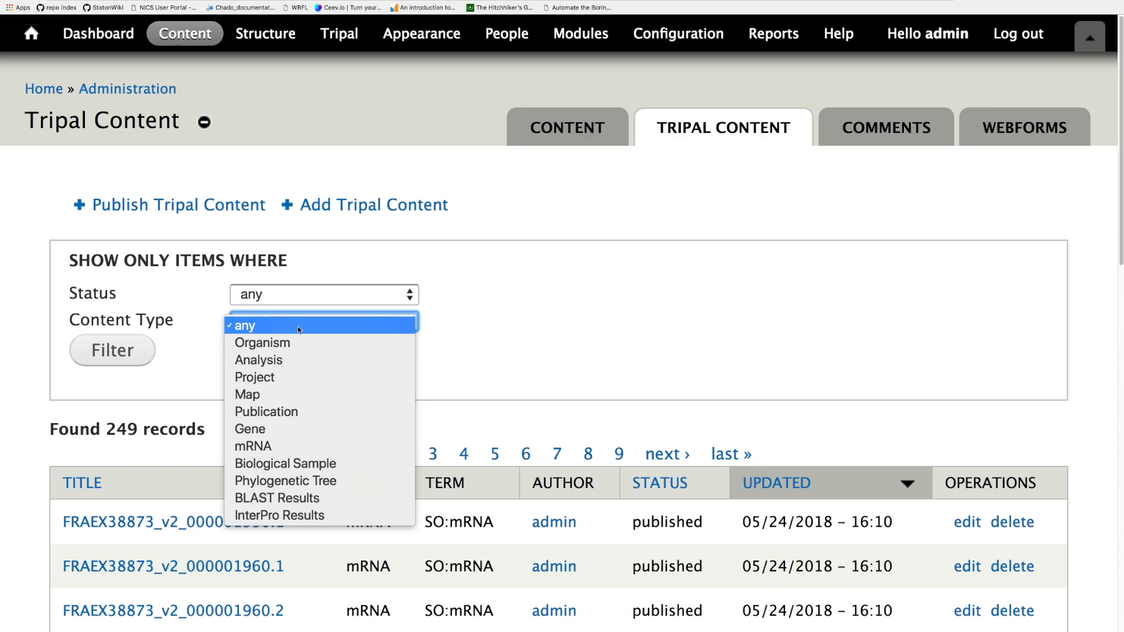
{"action": "left_click", "coordinate": [258, 430]}
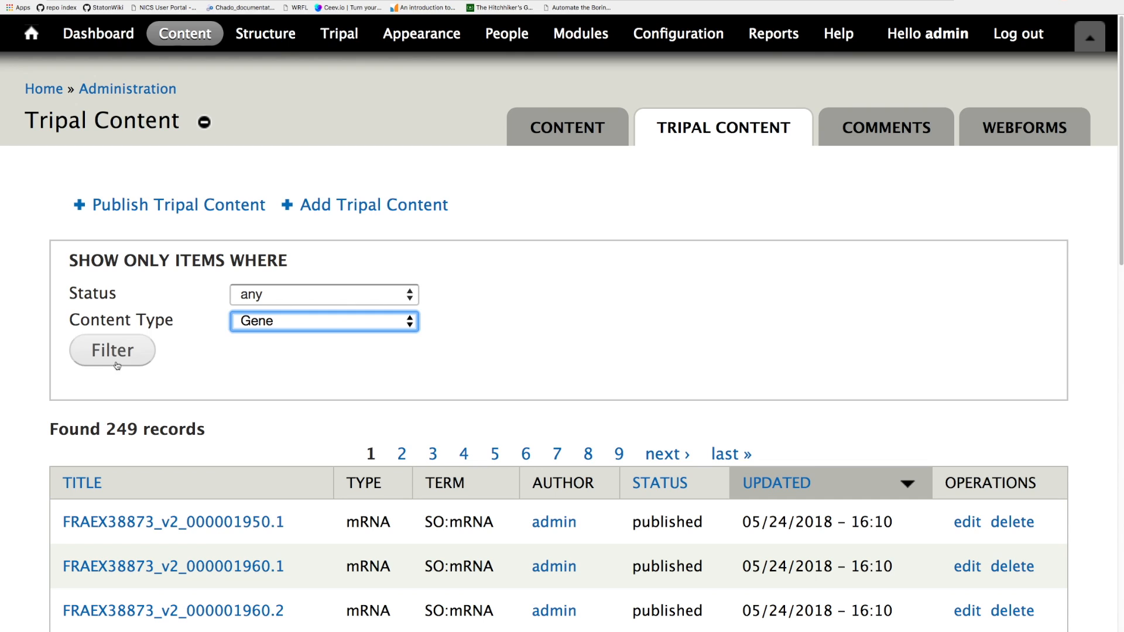
{"action": "left_click", "coordinate": [117, 364]}
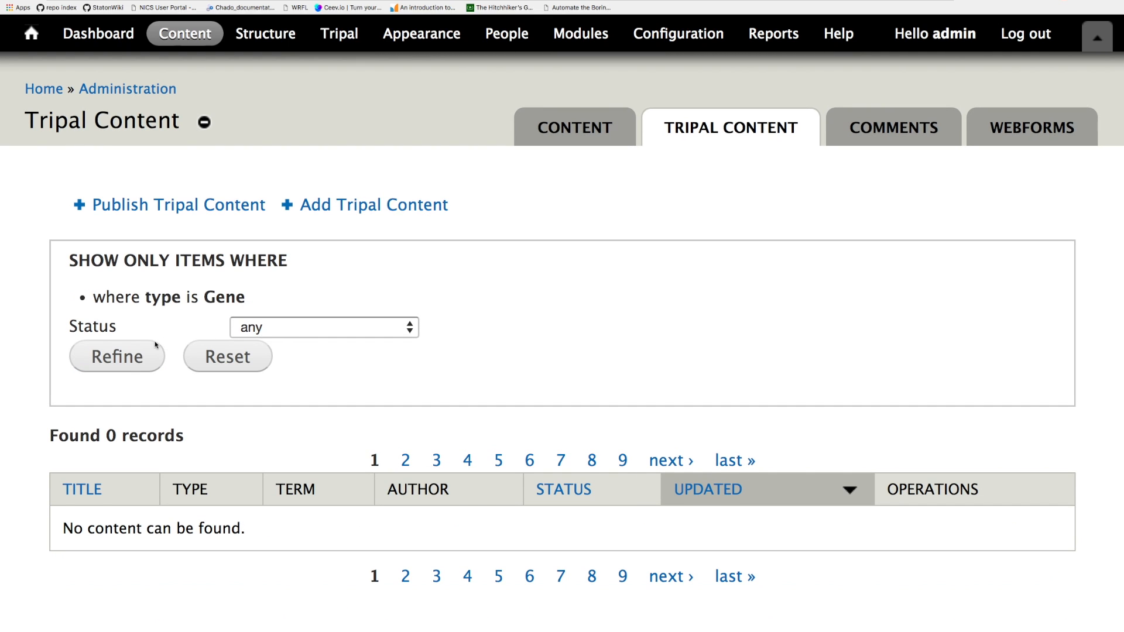
{"action": "left_click", "coordinate": [218, 366]}
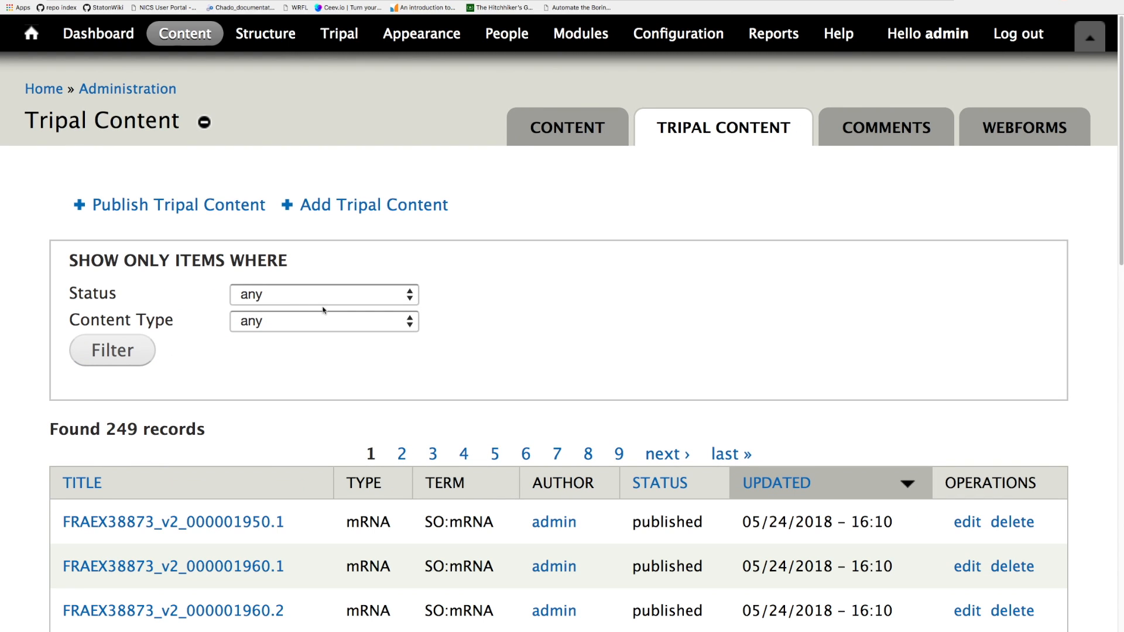
- Filter the Tripal content list to show only the Organism content type
{"action": "left_click", "coordinate": [314, 321]}
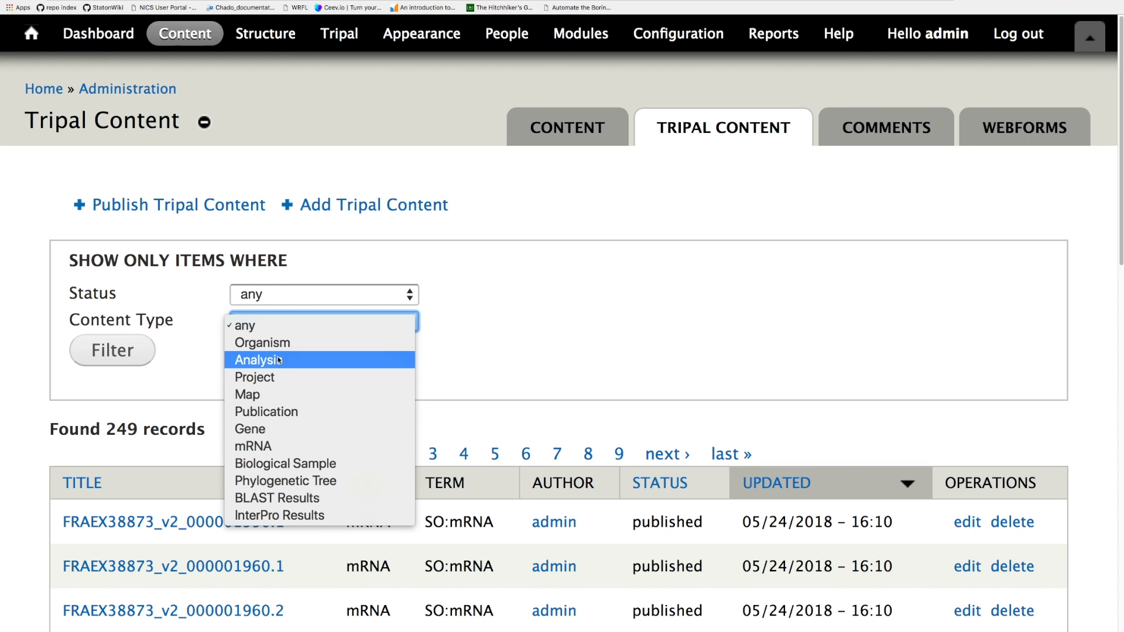
{"action": "left_click", "coordinate": [262, 343]}
{"action": "key", "text": "Tab"}
{"action": "key", "text": "Return"}
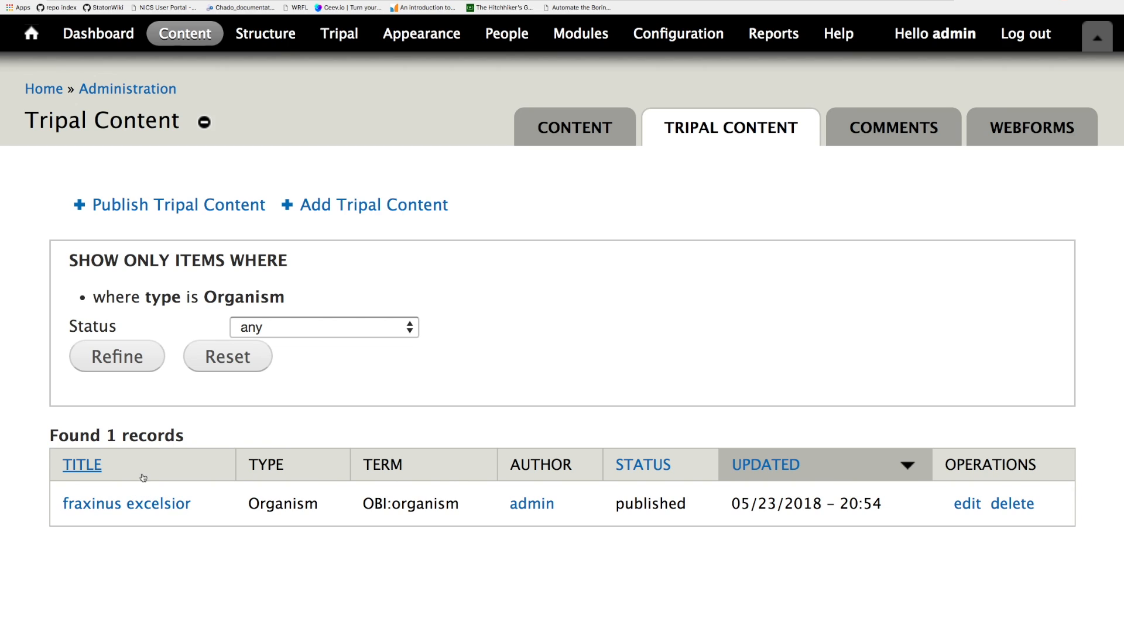
{"action": "left_click", "coordinate": [295, 327]}
{"action": "left_click", "coordinate": [293, 332]}
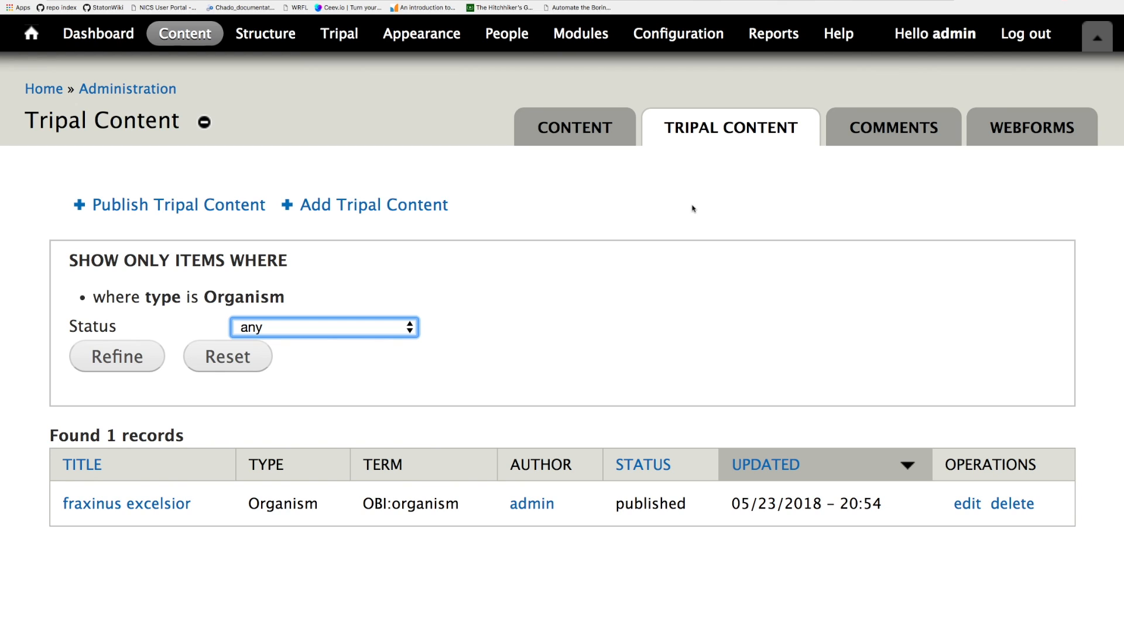
{"action": "left_click", "coordinate": [283, 325]}
{"action": "left_click", "coordinate": [283, 325]}
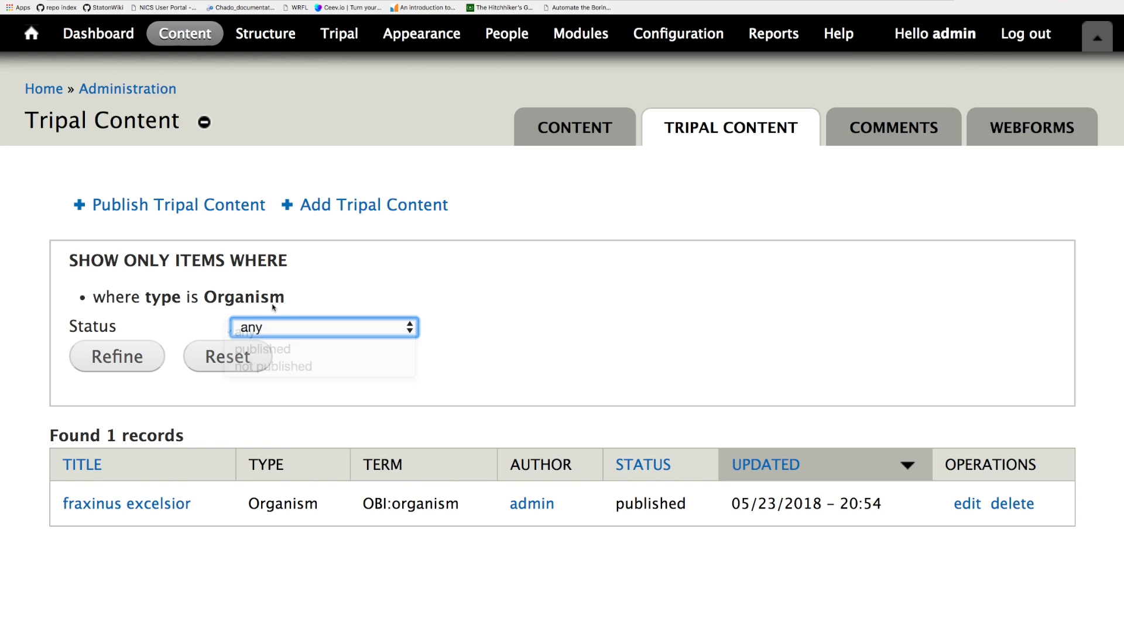
{"action": "left_click", "coordinate": [401, 126]}
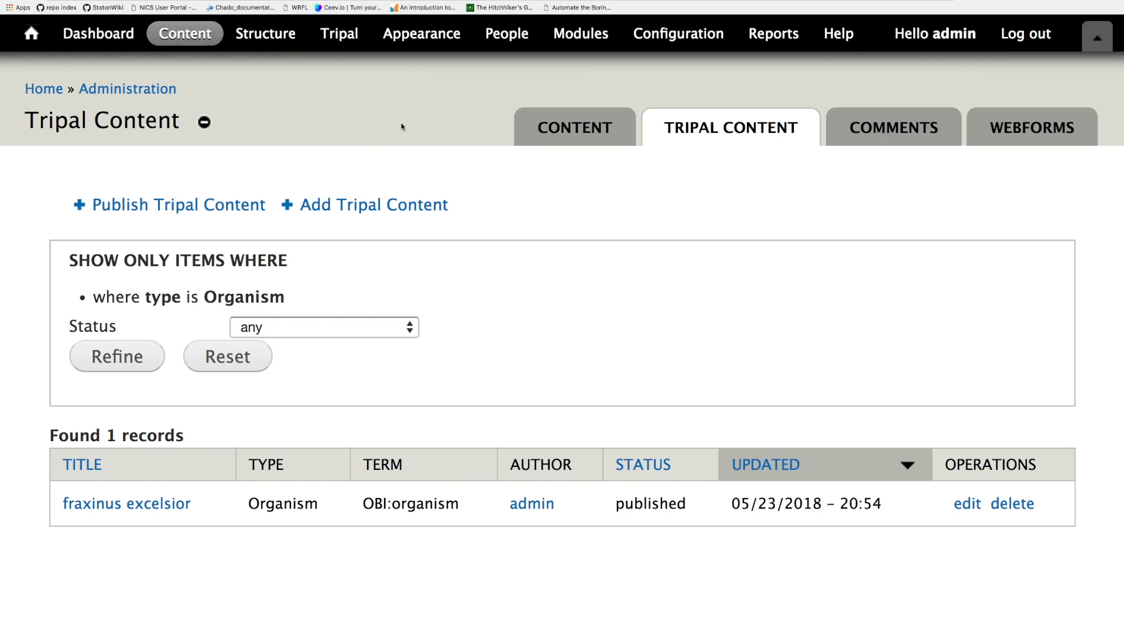
- Open the Tripal Data Loaders page and browse the list of available loaders
{"action": "left_click", "coordinate": [344, 35]}
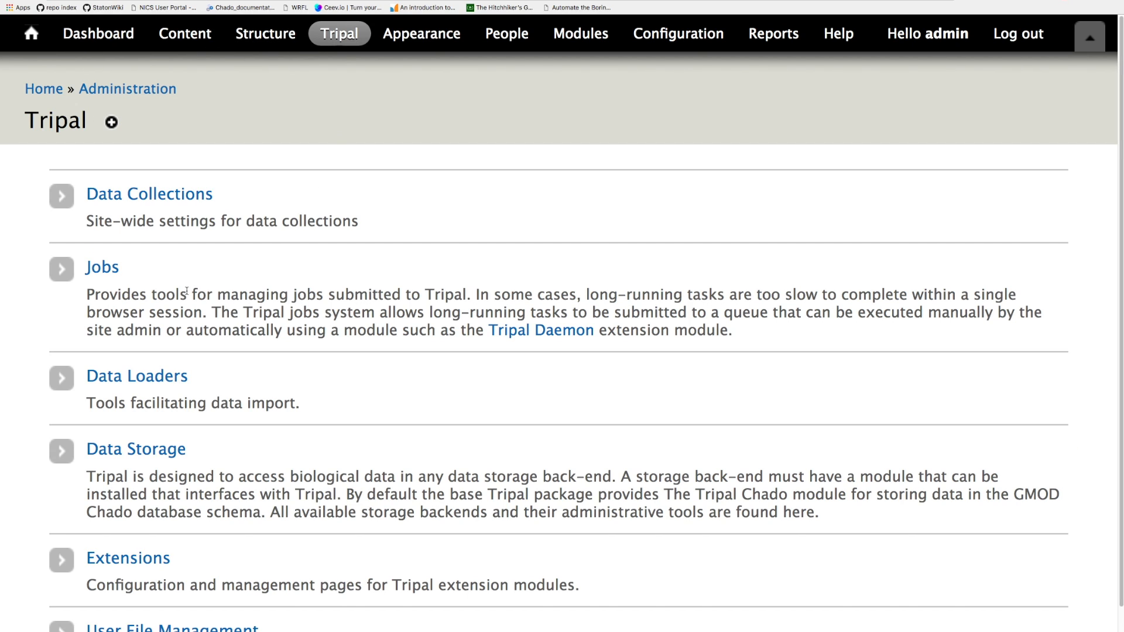
{"action": "left_click", "coordinate": [163, 379]}
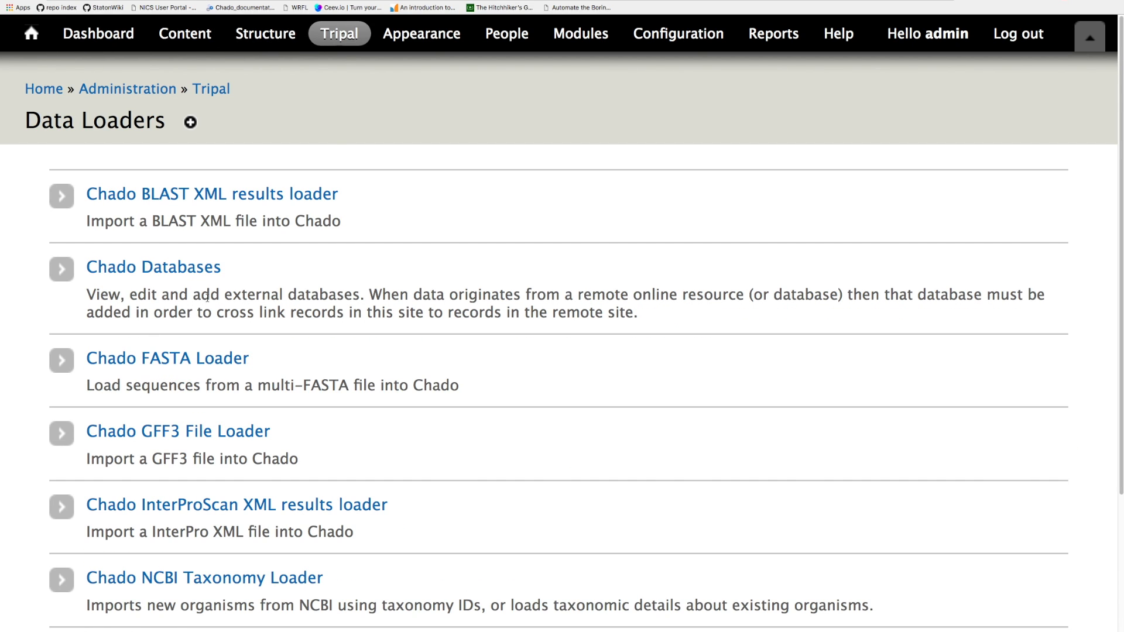
{"action": "scroll", "coordinate": [250, 285], "scroll_direction": "down", "scroll_amount": 5}
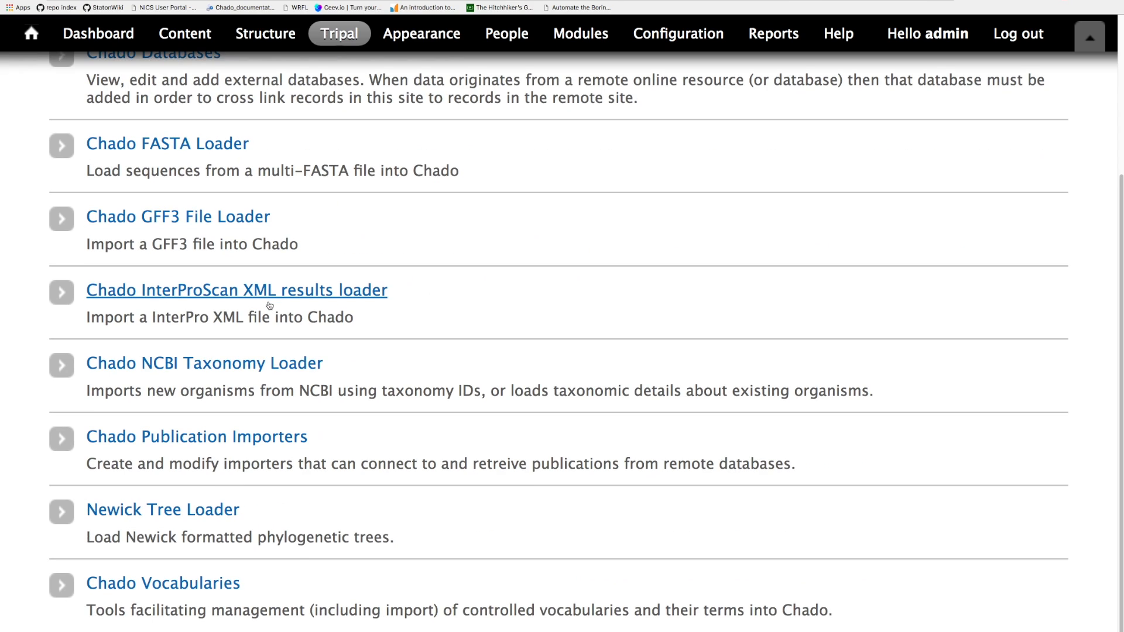
{"action": "scroll", "coordinate": [332, 236], "scroll_direction": "up", "scroll_amount": 5}
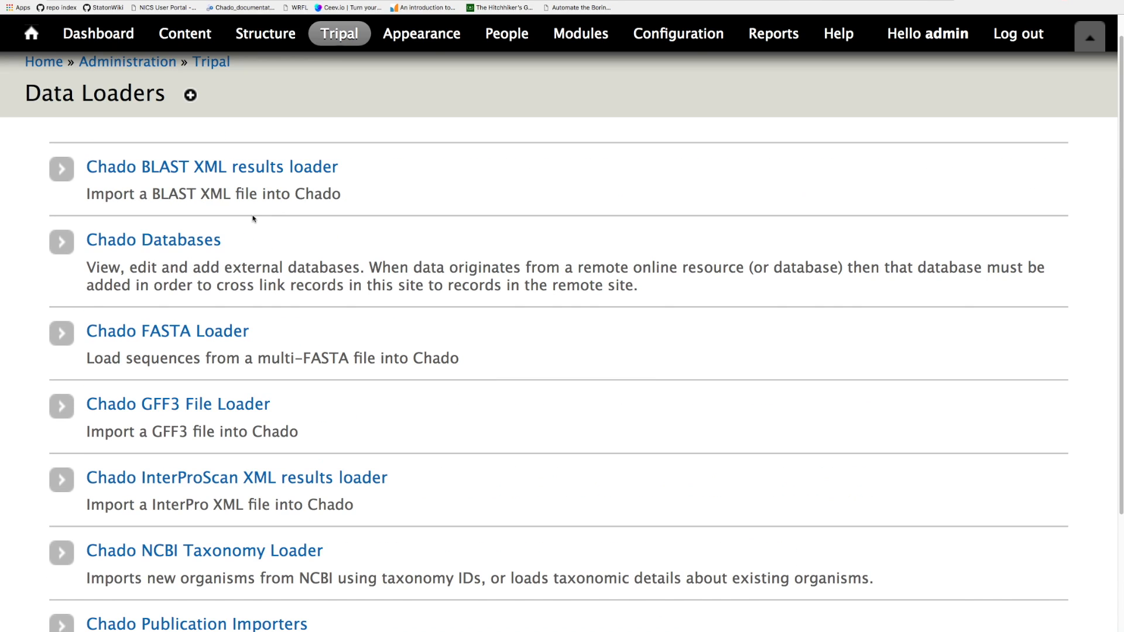
{"action": "scroll", "coordinate": [233, 223], "scroll_direction": "down", "scroll_amount": 4}
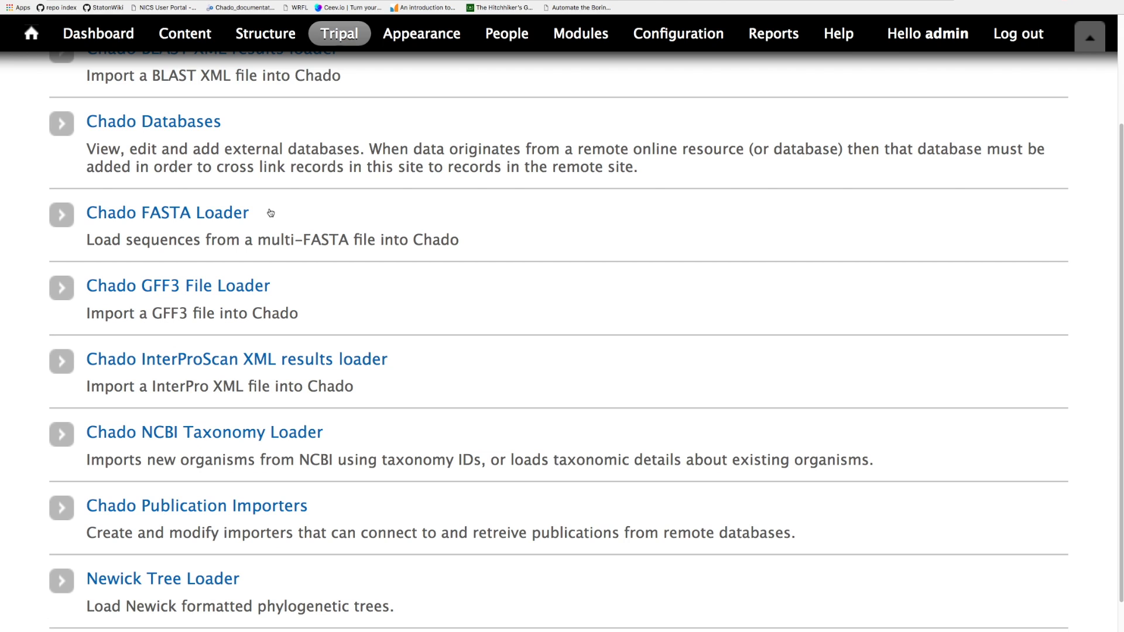
- Switch to the terminal, move up into the tripal_extensions directory and list its contents
{"action": "key", "text": "super+Tab"}
{"action": "left_click_drag", "start_coordinate": [630, 186], "coordinate": [422, 164]}
{"action": "type", "text": "pwd"}
{"action": "key", "text": "Return"}
{"action": "type", "text": "ls"}
{"action": "key", "text": "Return"}
{"action": "type", "text": "cd .."}
{"action": "key", "text": "Return"}
{"action": "type", "text": "ls"}
{"action": "key", "text": "Return"}
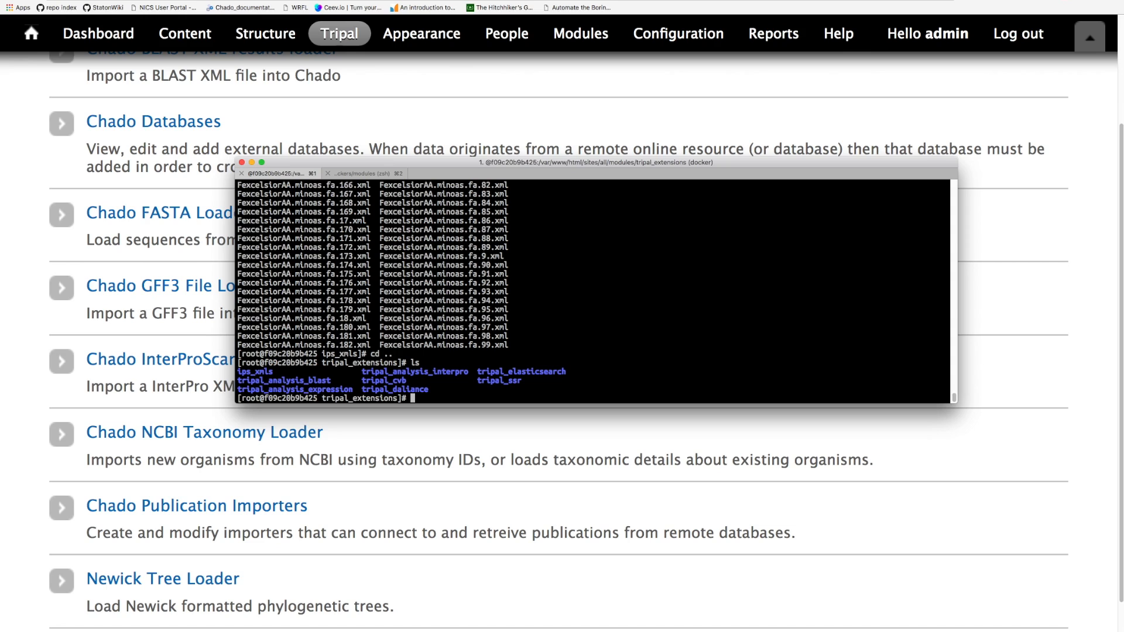
- Change into the tripal_analysis_expression directory and list its git branches
{"action": "type", "text": "cd tripal_"}
{"action": "type", "text": "a"}
{"action": "key", "text": "Tab"}
{"action": "type", "text": "e"}
{"action": "key", "text": "Tab"}
{"action": "key", "text": "Return"}
{"action": "type", "text": "git branch"}
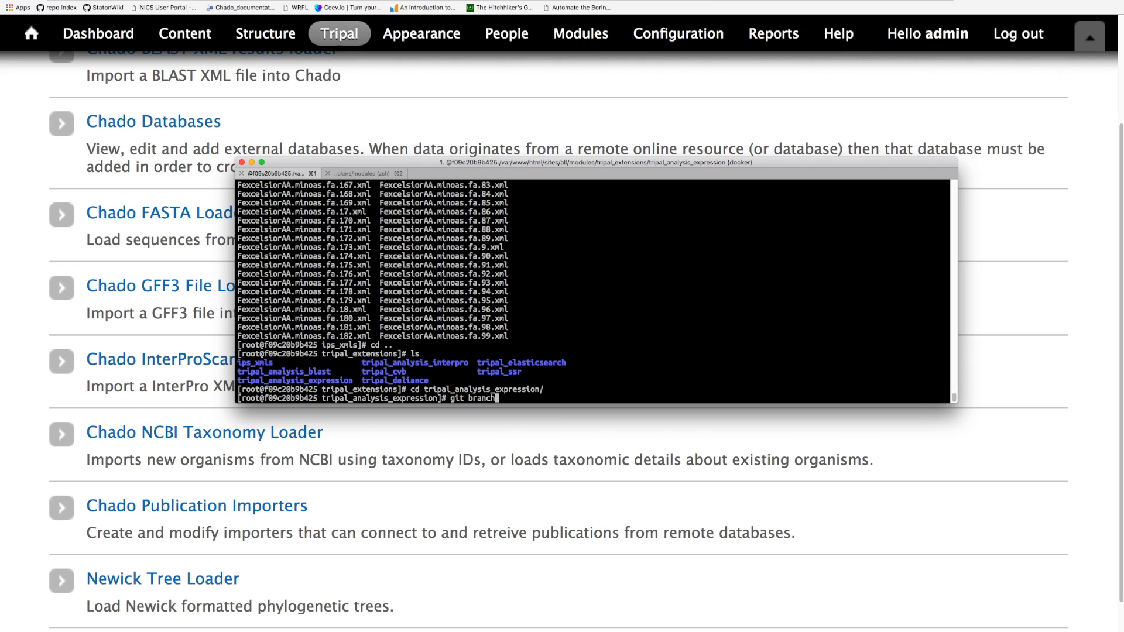
{"action": "key", "text": "Return"}
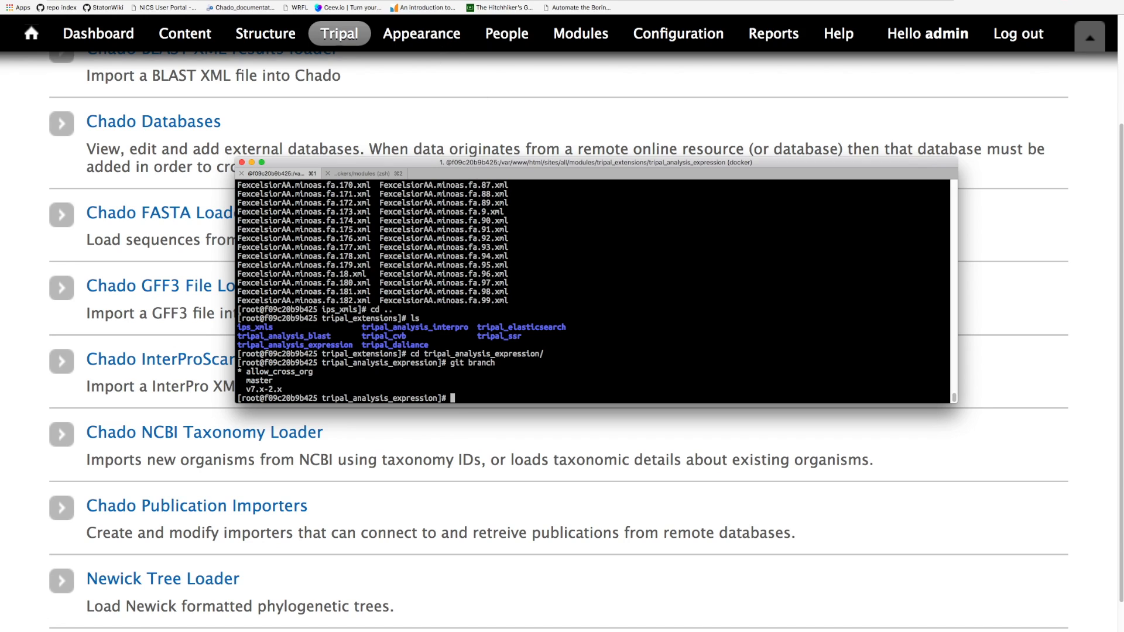
- Check out the master branch and run git pull to update it
{"action": "type", "text": "git checkout master"}
{"action": "key", "text": "Return"}
{"action": "type", "text": "git sta"}
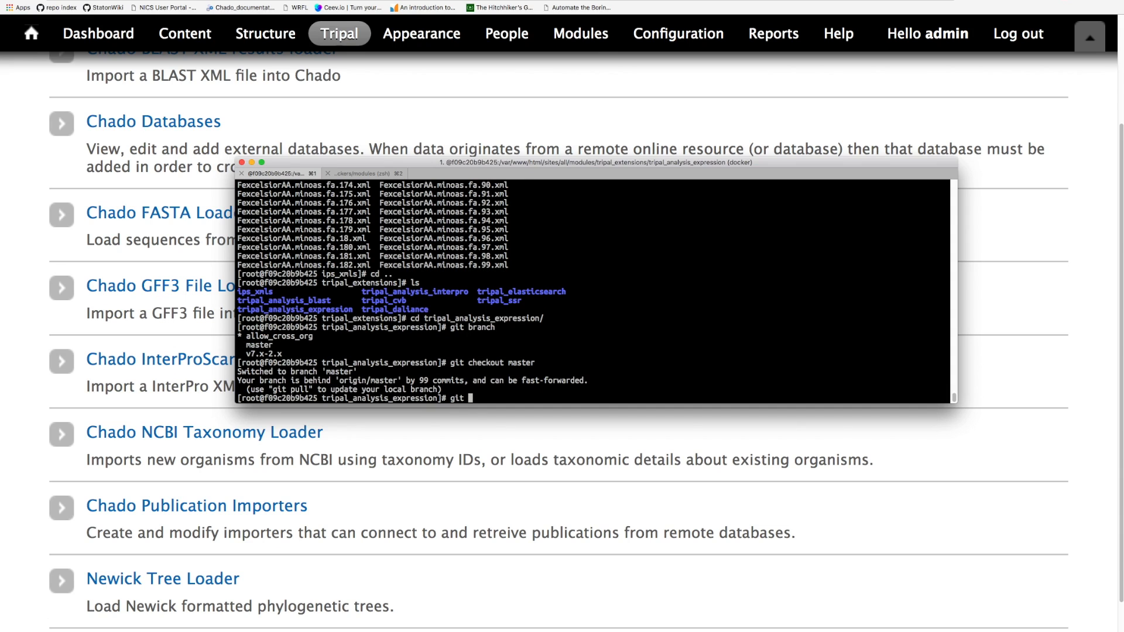
{"action": "key", "text": "BackSpace"}
{"action": "key", "text": "BackSpace"}
{"action": "key", "text": "BackSpace"}
{"action": "type", "text": "pull"}
{"action": "key", "text": "Return"}
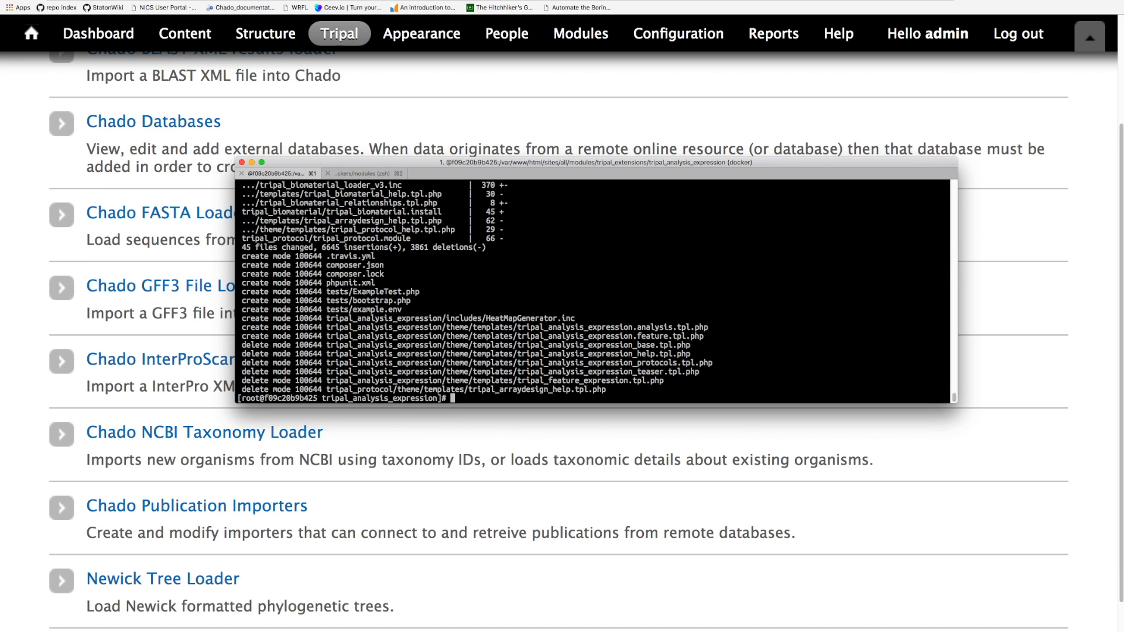
- Clear the terminal and list the git branches again
{"action": "scroll", "coordinate": [364, 344], "scroll_direction": "up", "scroll_amount": 15}
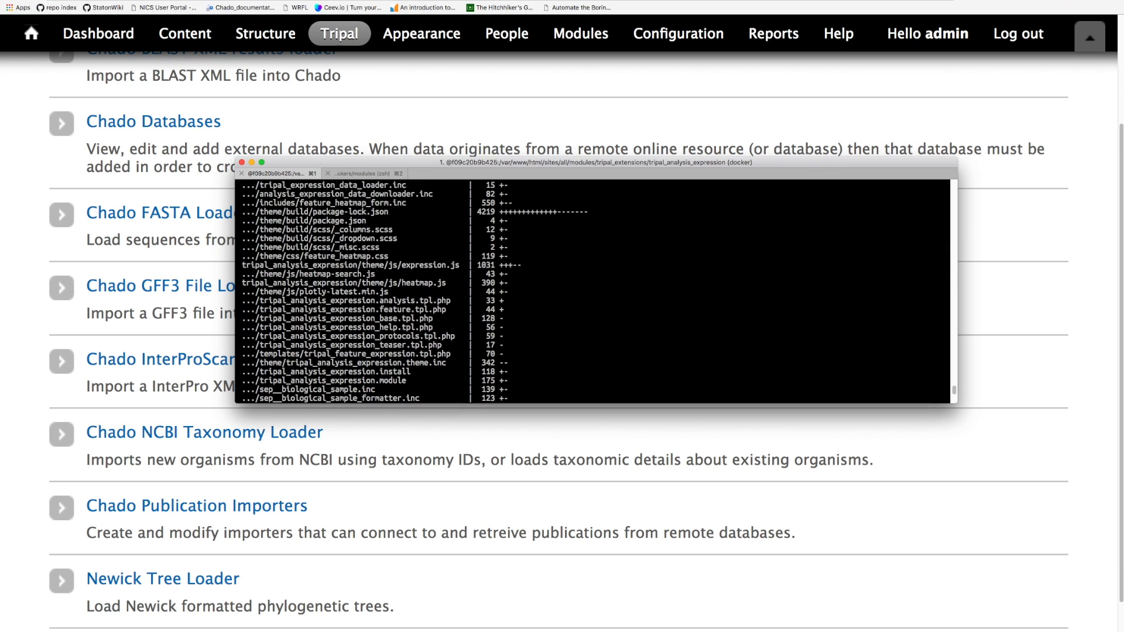
{"action": "scroll", "coordinate": [361, 343], "scroll_direction": "down", "scroll_amount": 15}
{"action": "type", "text": "cle"}
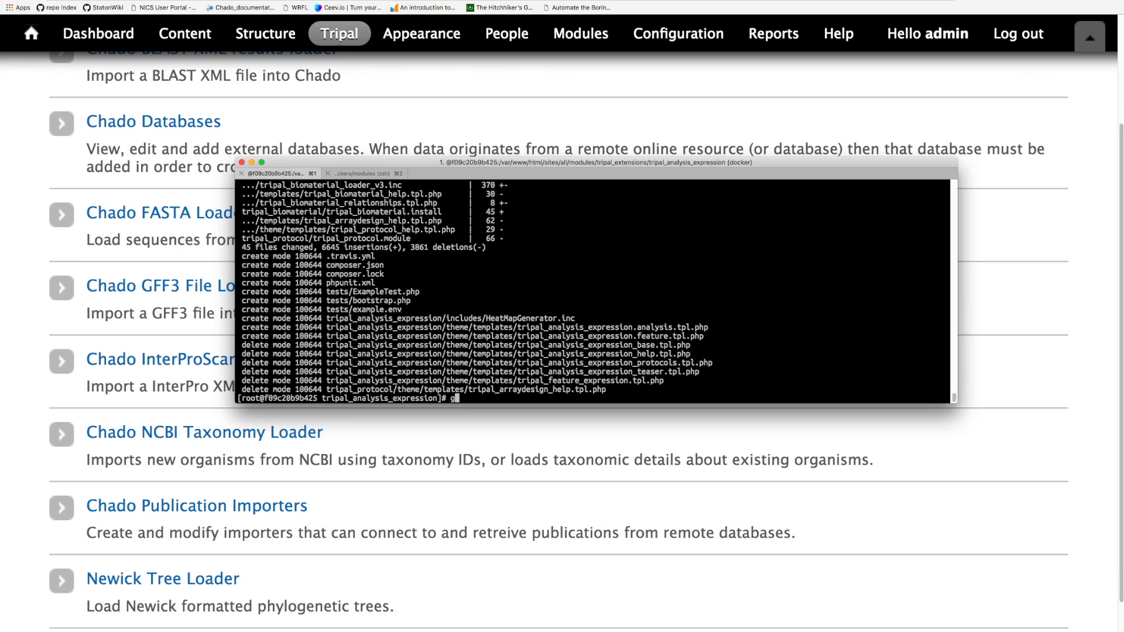
{"action": "type", "text": "ar"}
{"action": "key", "text": "Return"}
{"action": "type", "text": "git branch"}
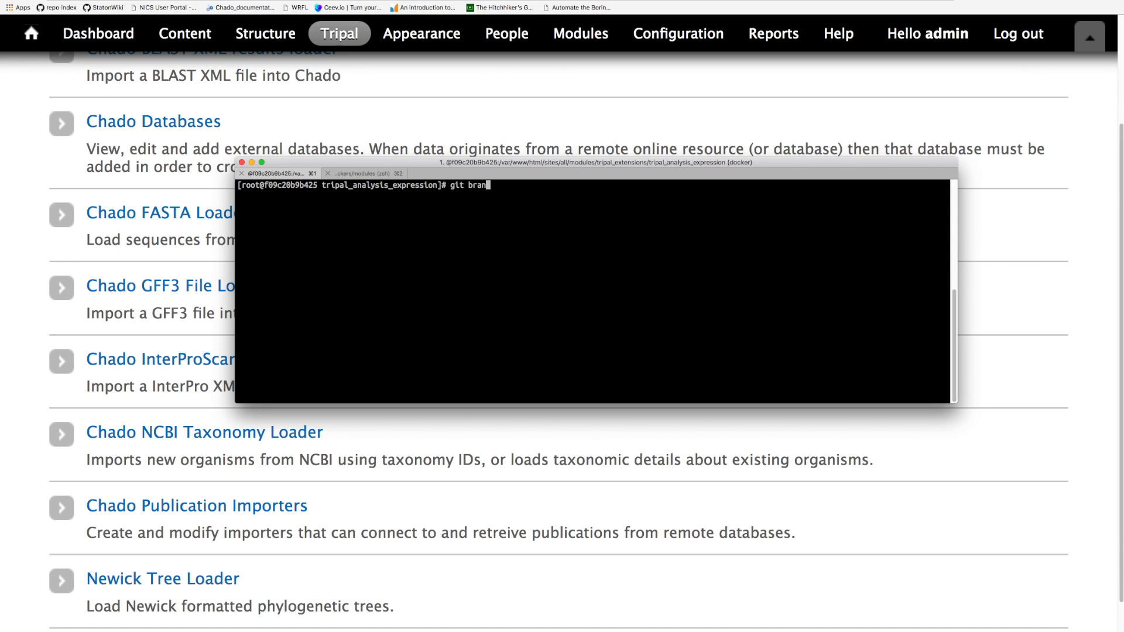
{"action": "key", "text": "Return"}
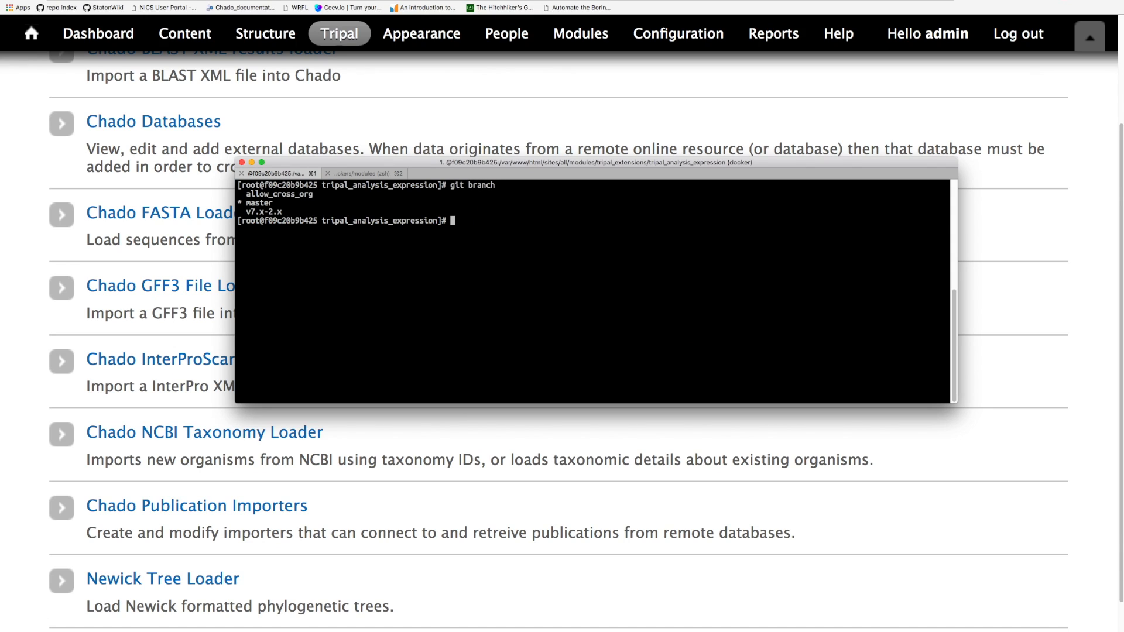
- Try to enable the tripal_analysis_biomaterial module with drush pm-enable
{"action": "type", "text": "drush pm-enb"}
{"action": "key", "text": "BackSpace"}
{"action": "type", "text": "able -"}
{"action": "key", "text": "BackSpace"}
{"action": "type", "text": "tripal_analysis_bio"}
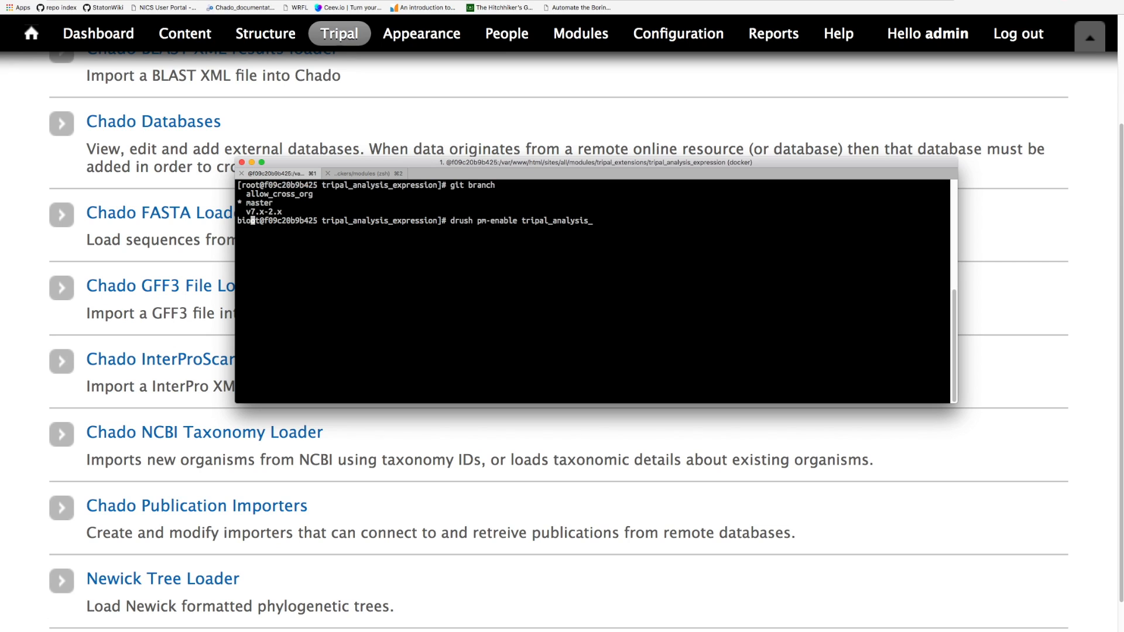
{"action": "type", "text": "material"}
{"action": "key", "text": "Return"}
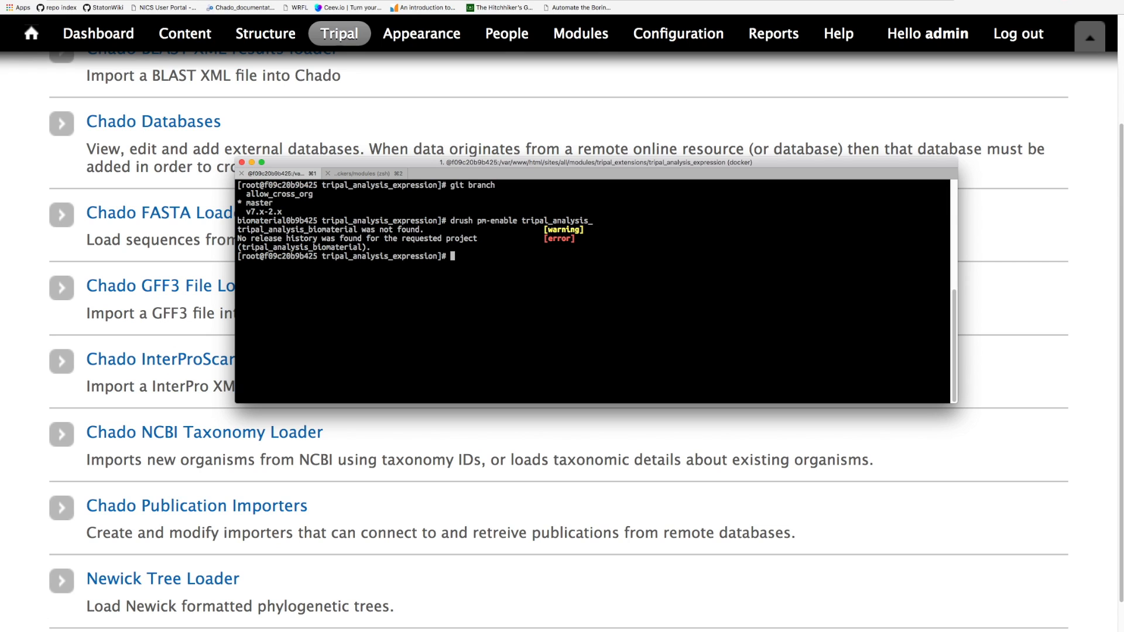
- Enable the tripal_analysis_expression module with drush pm-enable, answering y to the confirmation
{"action": "key", "text": "Up"}
{"action": "key", "text": "BackSpace"}
{"action": "key", "text": "BackSpace"}
{"action": "key", "text": "BackSpace"}
{"action": "key", "text": "BackSpace"}
{"action": "key", "text": "BackSpace"}
{"action": "key", "text": "BackSpace"}
{"action": "key", "text": "BackSpace"}
{"action": "key", "text": "BackSpace"}
{"action": "key", "text": "BackSpace"}
{"action": "key", "text": "BackSpace"}
{"action": "key", "text": "BackSpace"}
{"action": "key", "text": "BackSpace"}
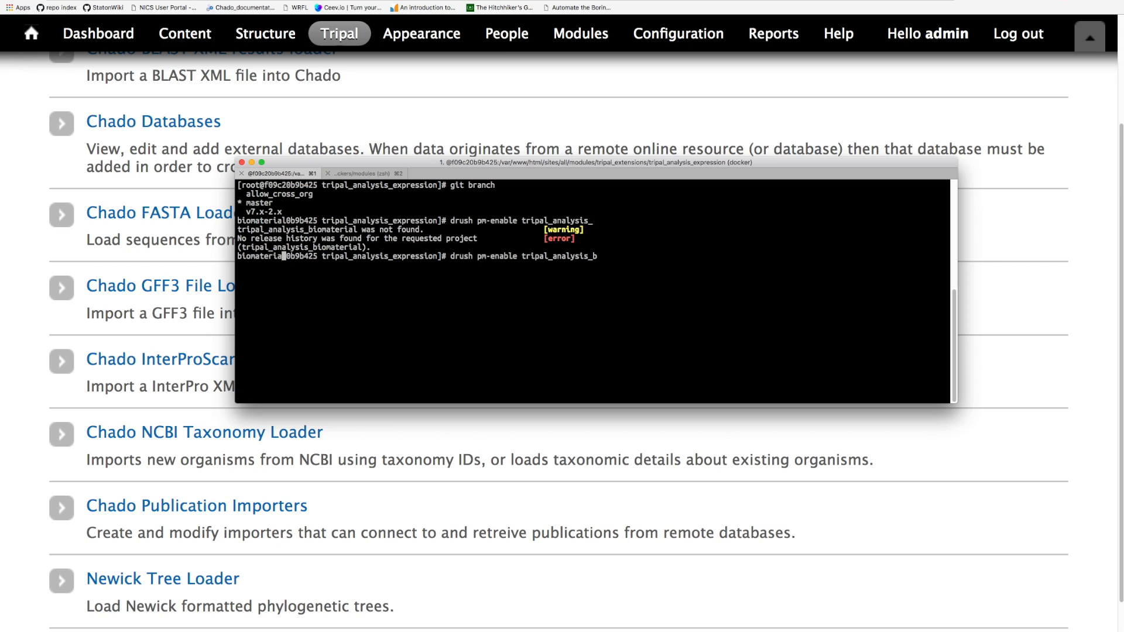
{"action": "type", "text": "_expression"}
{"action": "key", "text": "Return"}
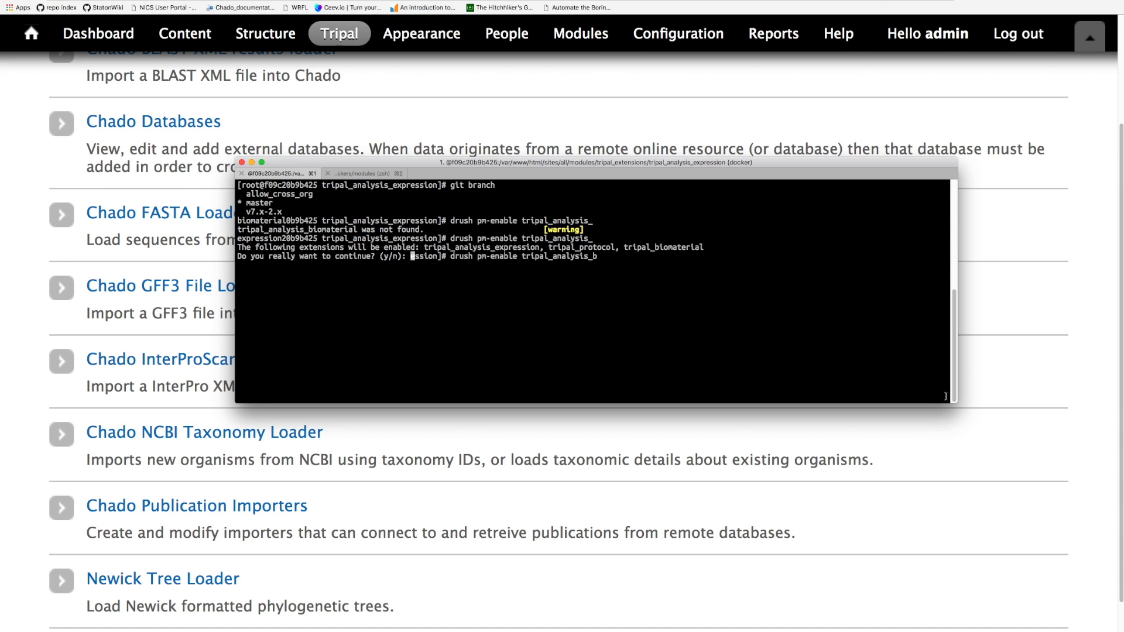
{"action": "left_click_drag", "start_coordinate": [957, 403], "coordinate": [855, 535]}
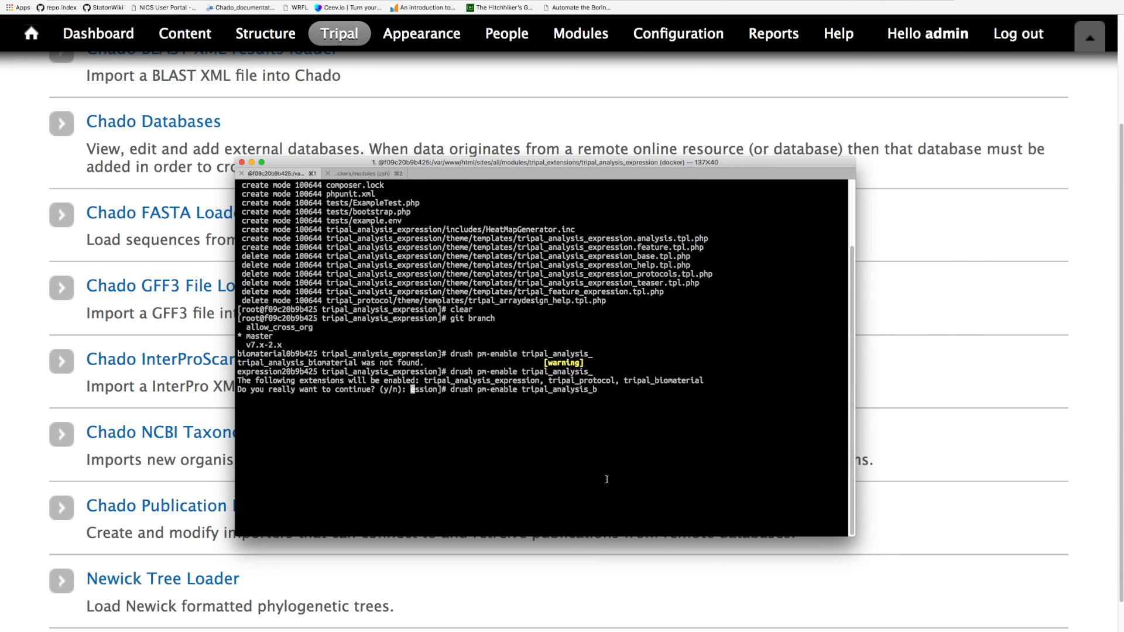
{"action": "type", "text": "y"}
{"action": "key", "text": "Return"}
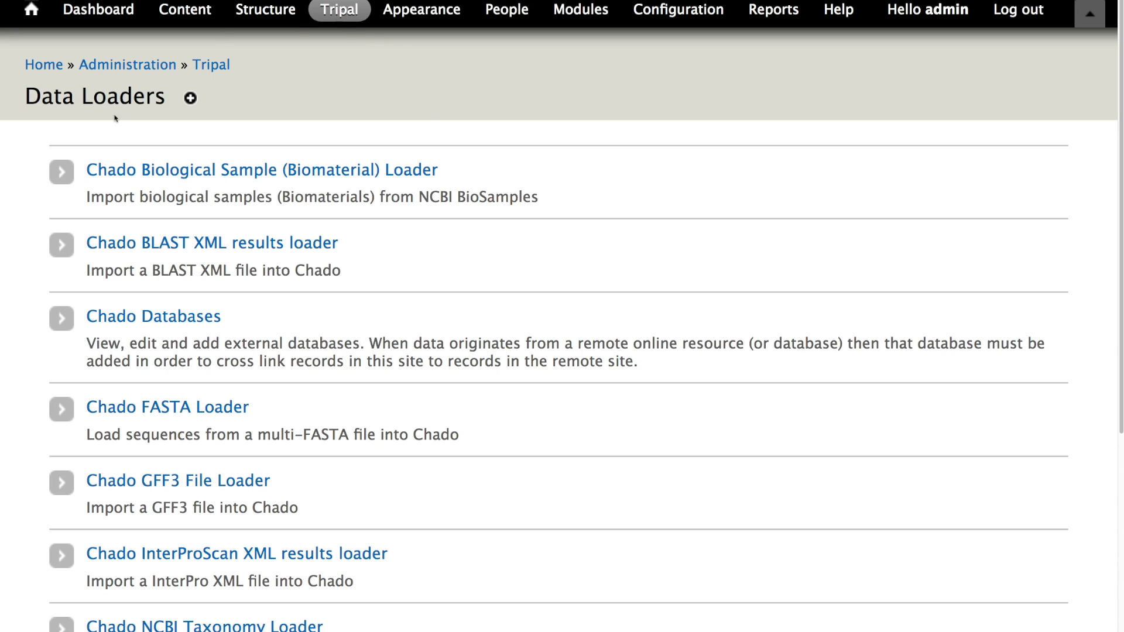
- Open the Chado Biological Sample (Biomaterial) Loader and upload the file f_excelsior_set_1.xml
{"action": "left_click", "coordinate": [256, 175]}
{"action": "scroll", "coordinate": [333, 258], "scroll_direction": "down", "scroll_amount": 10}
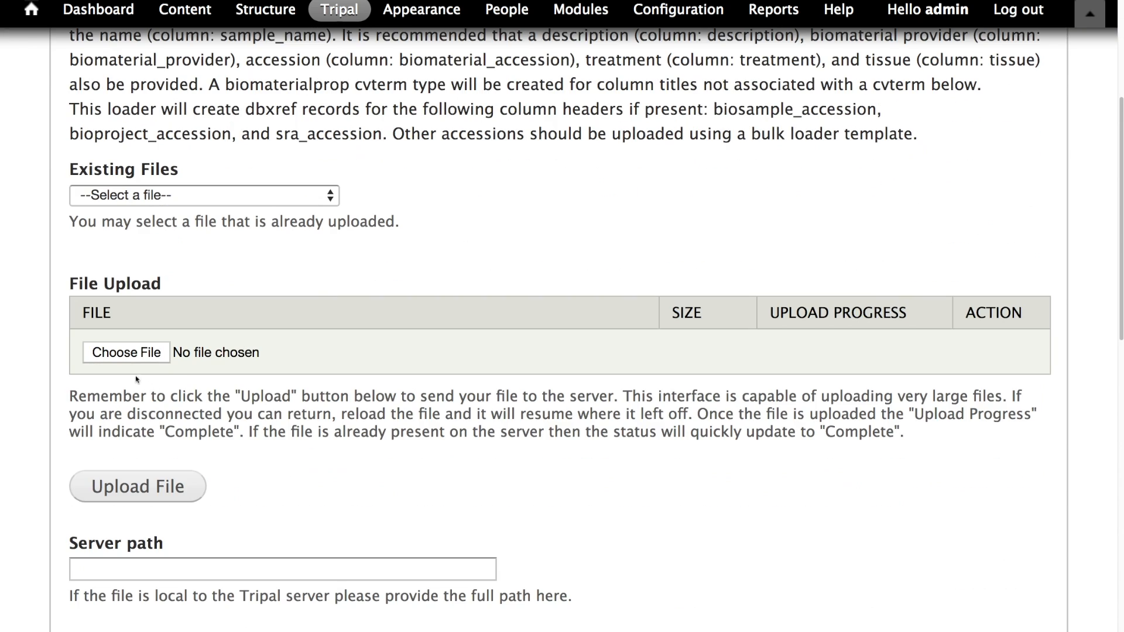
{"action": "left_click", "coordinate": [152, 351]}
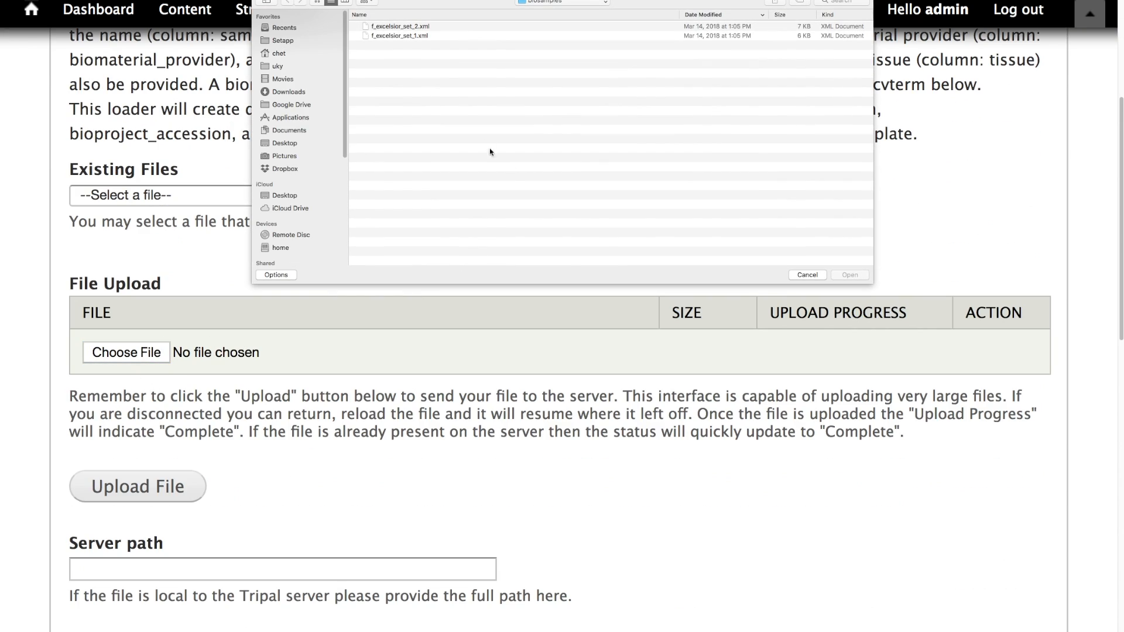
{"action": "left_click", "coordinate": [387, 36]}
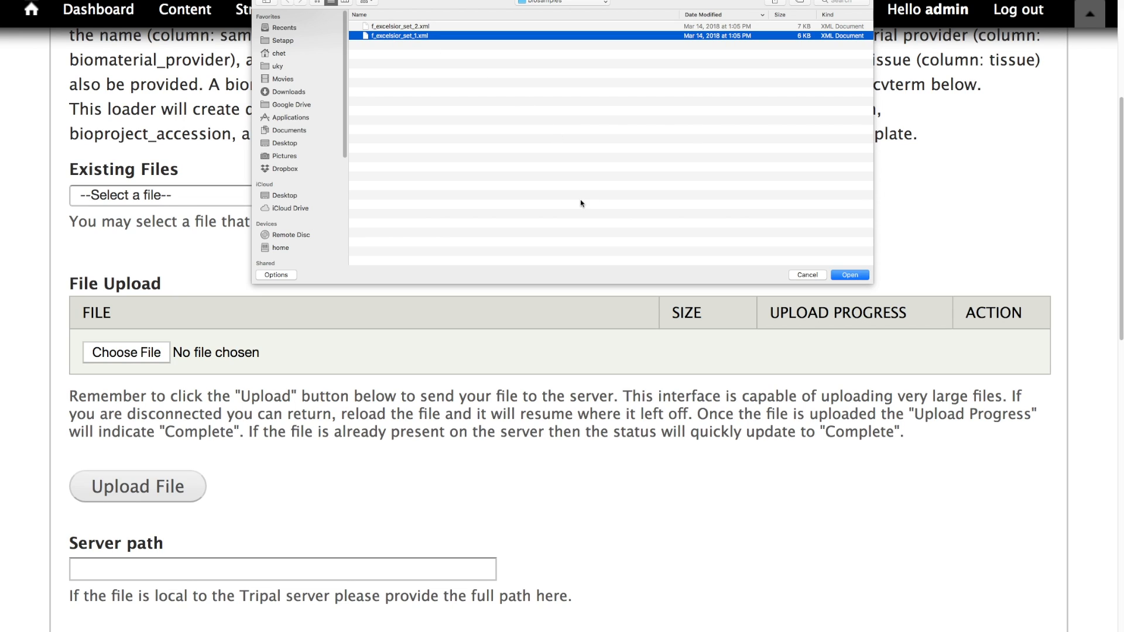
{"action": "left_click", "coordinate": [849, 275]}
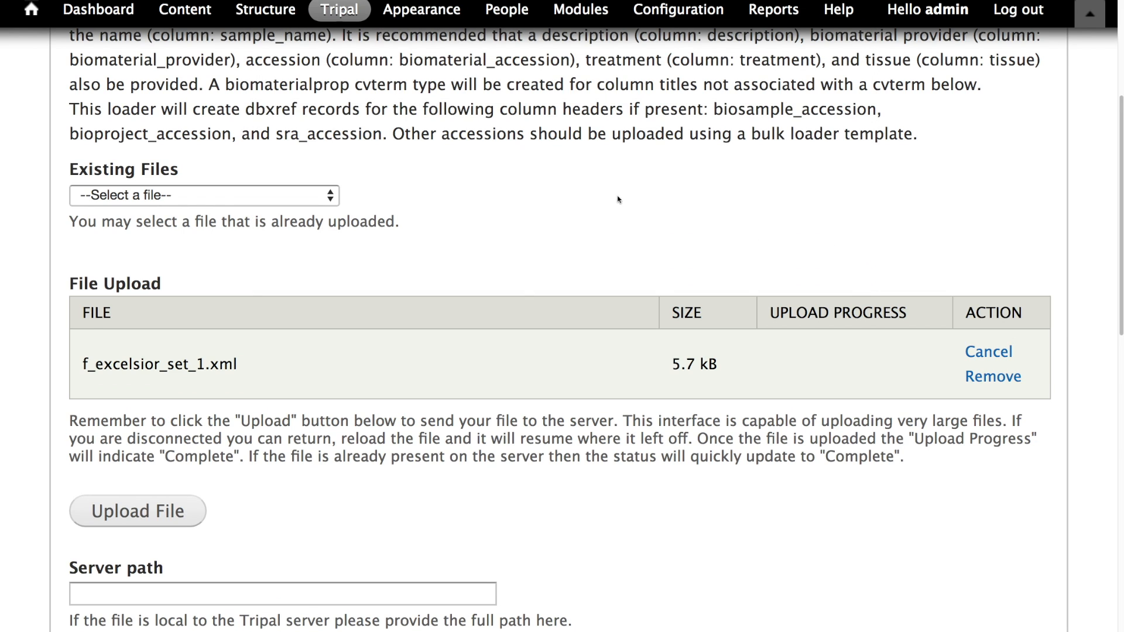
{"action": "left_click", "coordinate": [131, 501]}
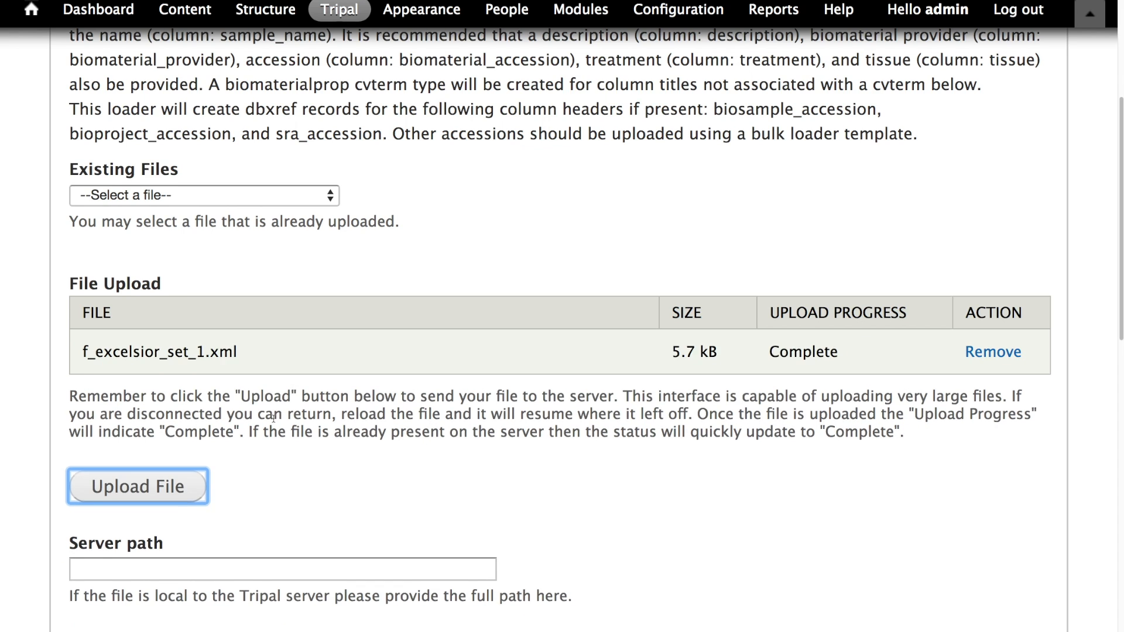
- Leave the analysis unset and choose example ash as the organism for the biosamples
{"action": "scroll", "coordinate": [257, 416], "scroll_direction": "down", "scroll_amount": 2}
{"action": "scroll", "coordinate": [257, 416], "scroll_direction": "down", "scroll_amount": 5}
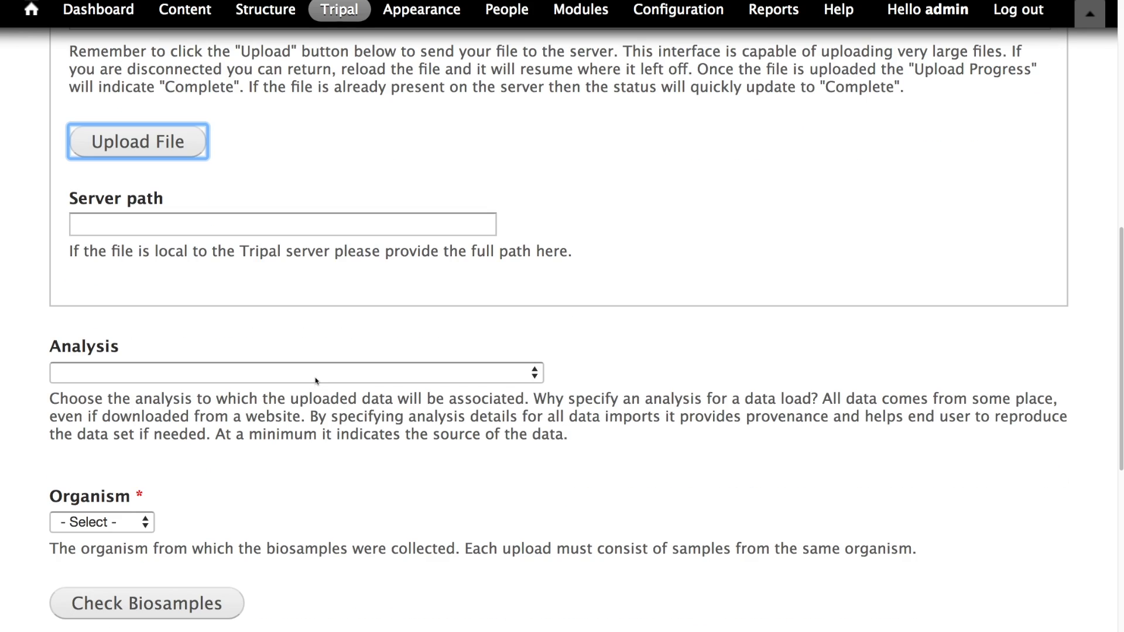
{"action": "left_click", "coordinate": [319, 376]}
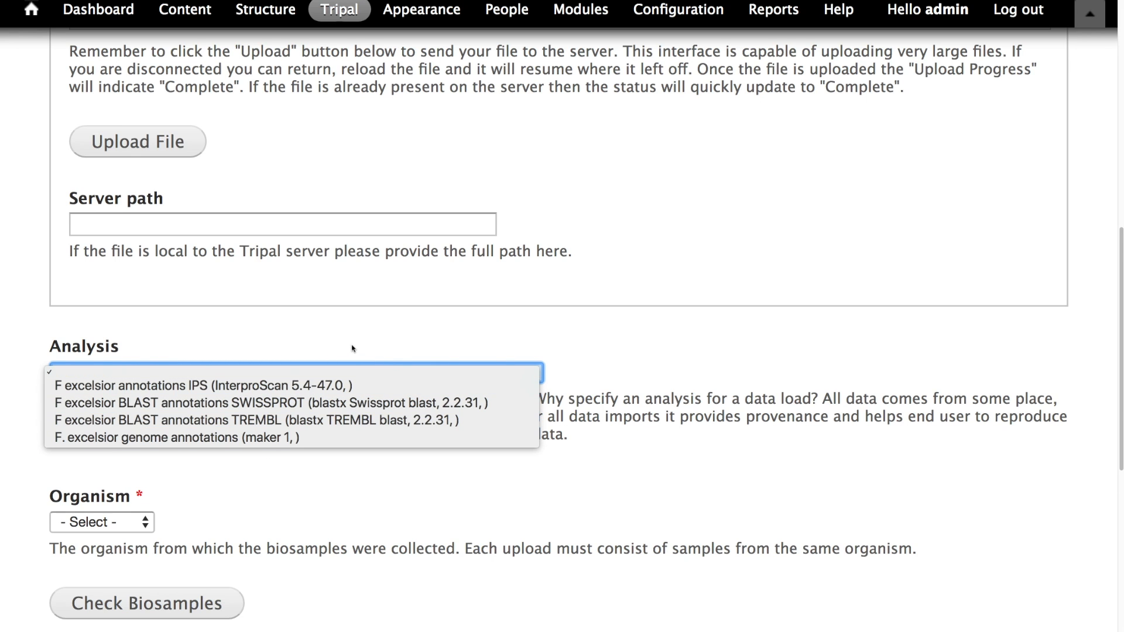
{"action": "left_click", "coordinate": [175, 343]}
{"action": "scroll", "coordinate": [205, 357], "scroll_direction": "down", "scroll_amount": 4}
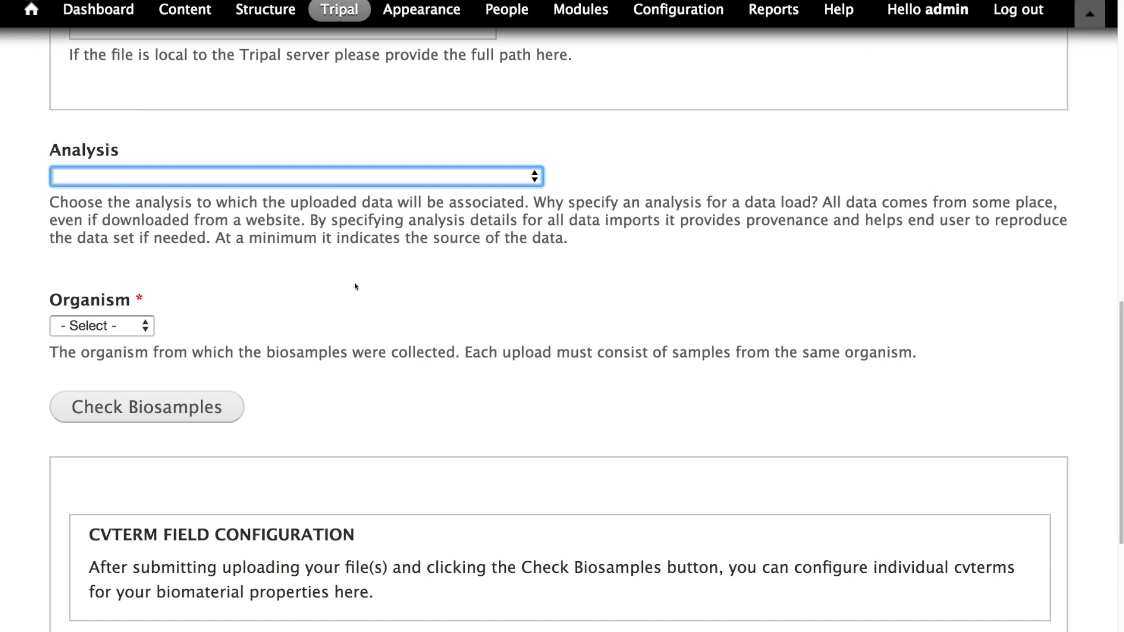
{"action": "left_click", "coordinate": [111, 327]}
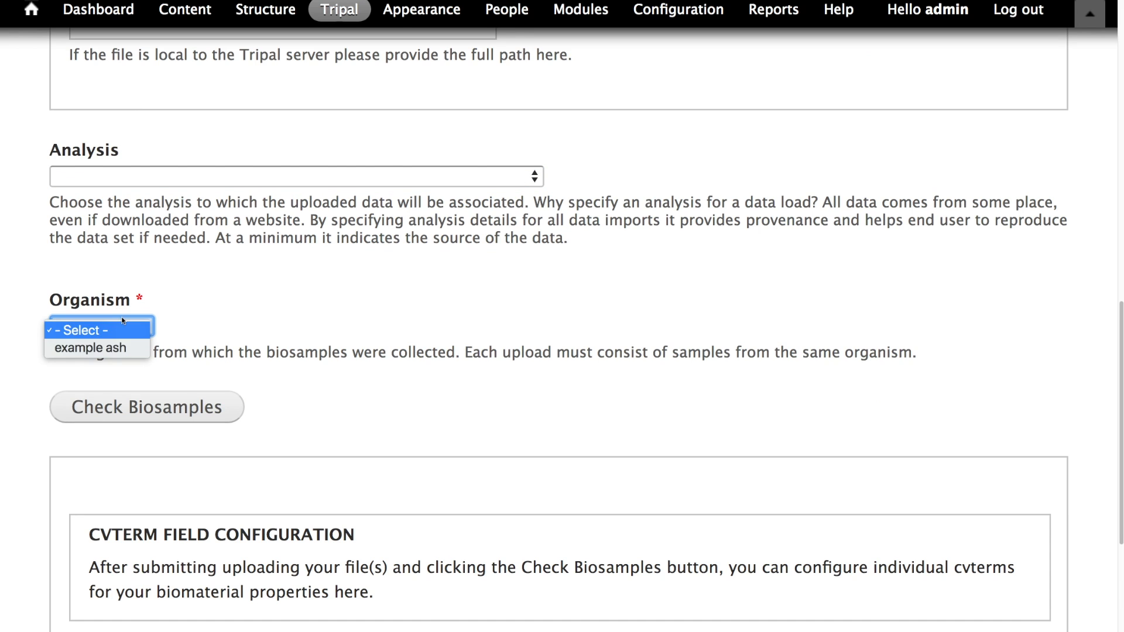
{"action": "left_click", "coordinate": [122, 347]}
- Run Check Biosamples on the uploaded file to generate the cvterm configuration
{"action": "scroll", "coordinate": [303, 277], "scroll_direction": "down", "scroll_amount": 4}
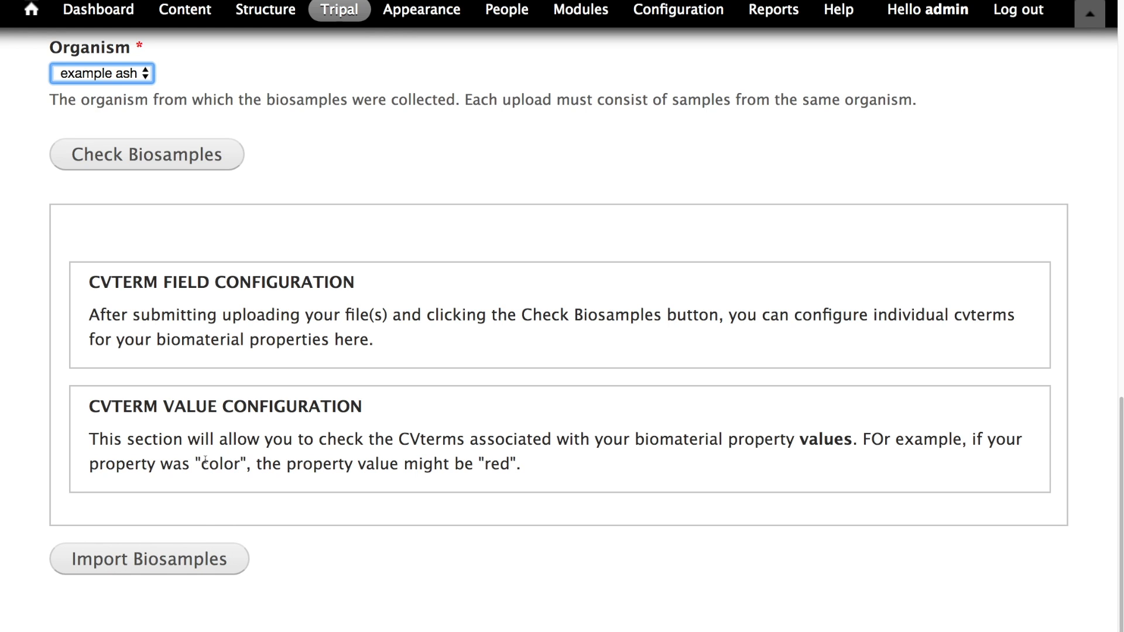
{"action": "scroll", "coordinate": [205, 462], "scroll_direction": "up", "scroll_amount": 3}
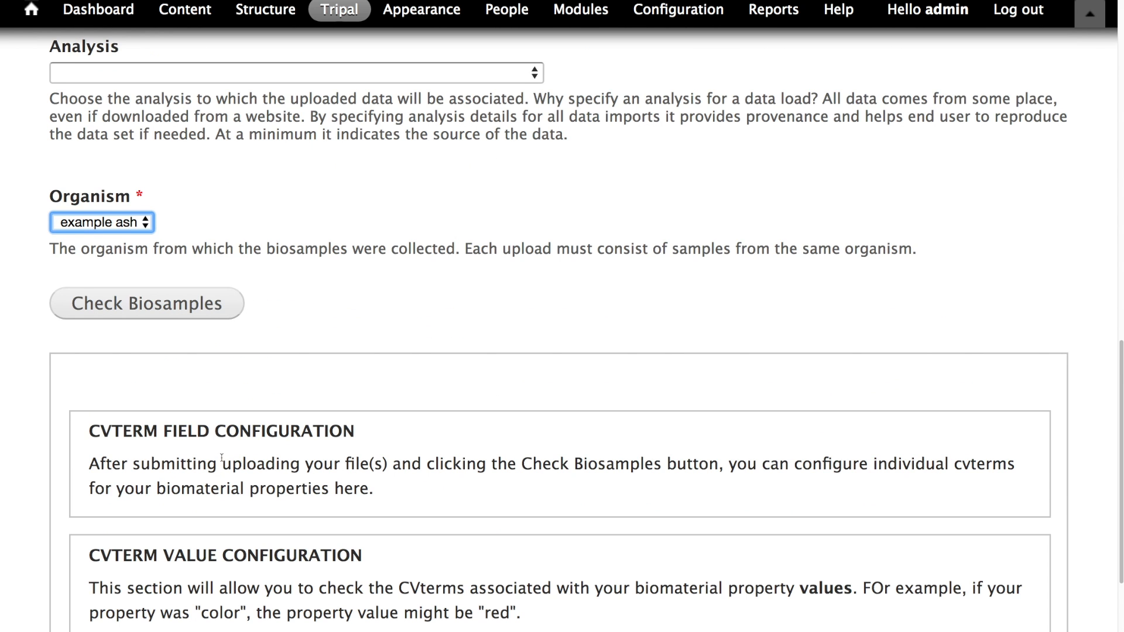
{"action": "scroll", "coordinate": [223, 465], "scroll_direction": "down", "scroll_amount": 2}
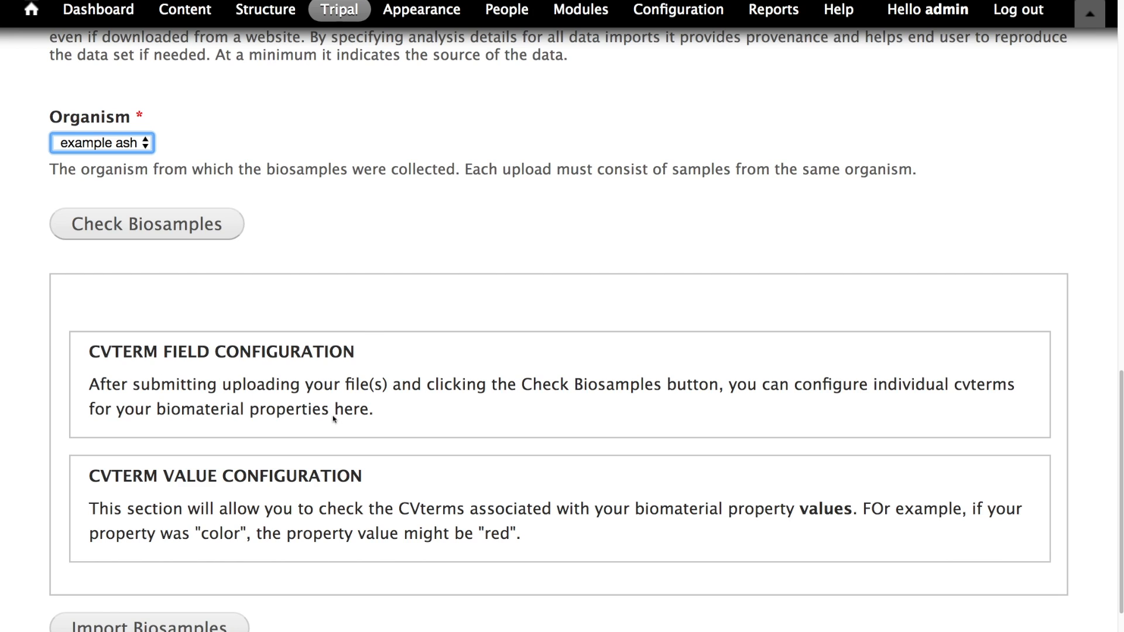
{"action": "scroll", "coordinate": [173, 258], "scroll_direction": "down", "scroll_amount": 1}
{"action": "scroll", "coordinate": [176, 230], "scroll_direction": "up", "scroll_amount": 1}
{"action": "left_click", "coordinate": [176, 232]}
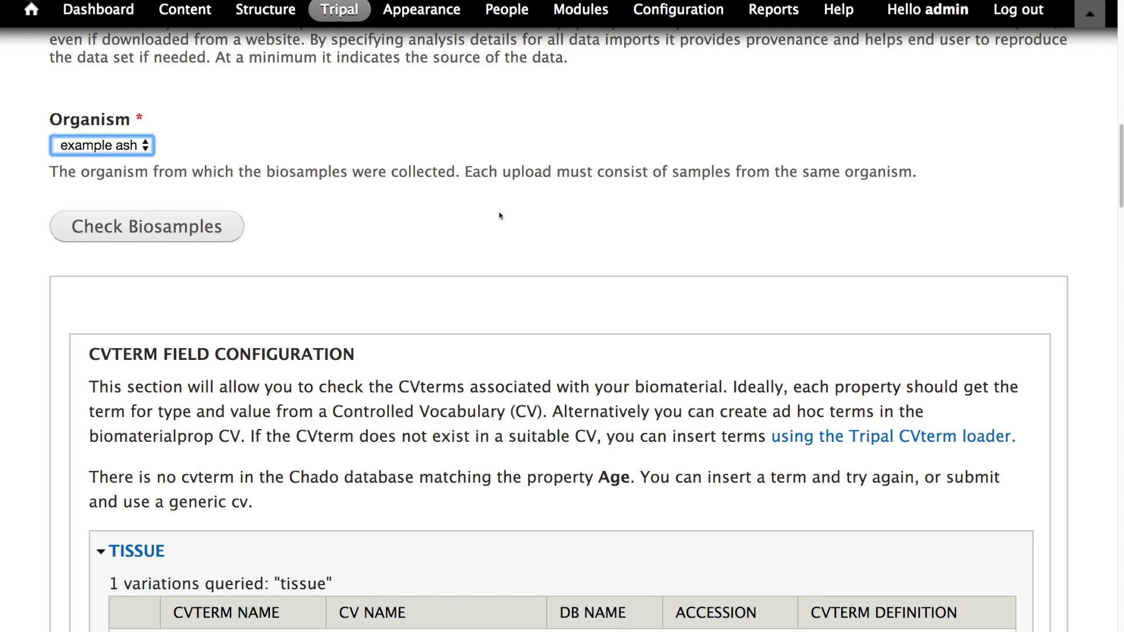
- Select the tissue cvterm from biomaterial_property for the TISSUE property
{"action": "scroll", "coordinate": [501, 215], "scroll_direction": "down", "scroll_amount": 2}
{"action": "scroll", "coordinate": [498, 248], "scroll_direction": "down", "scroll_amount": 5}
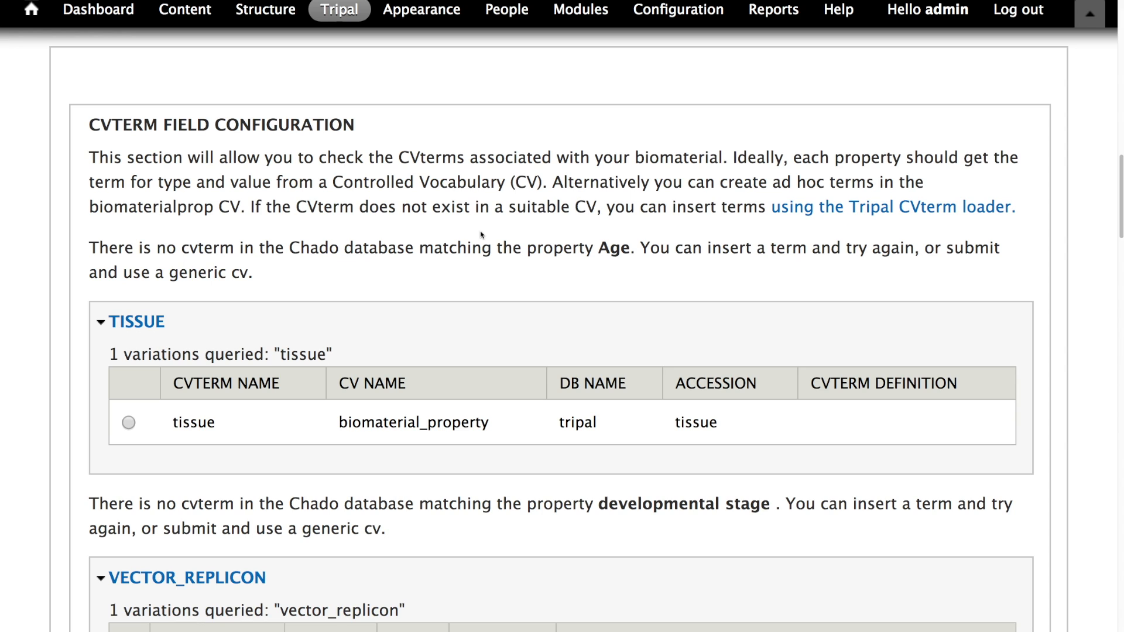
{"action": "scroll", "coordinate": [376, 318], "scroll_direction": "down", "scroll_amount": 3}
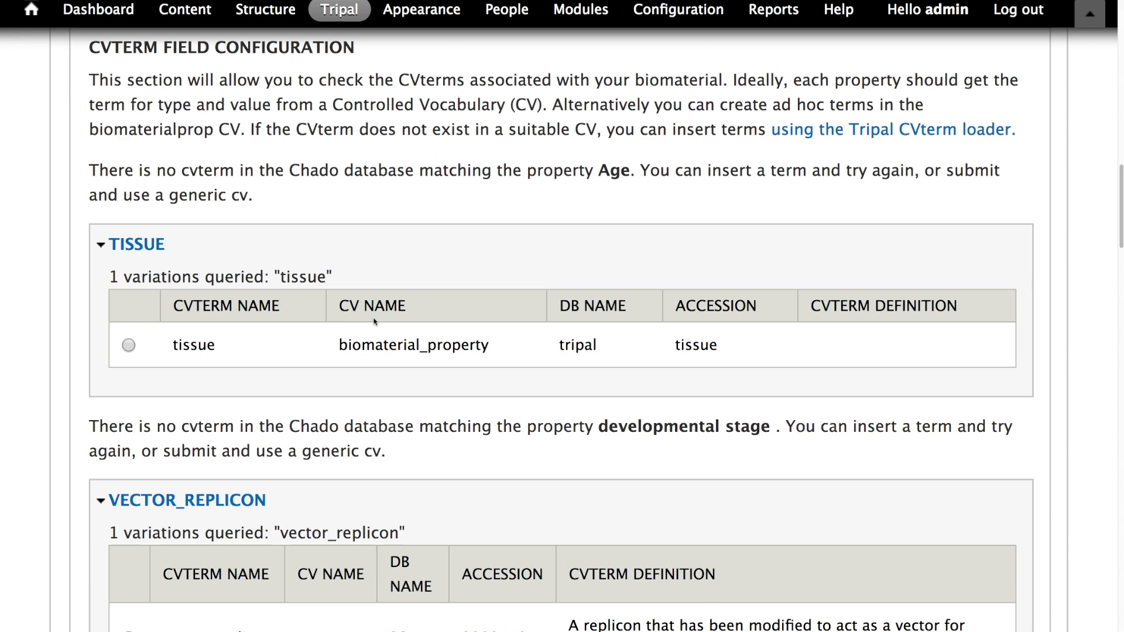
{"action": "double_click", "coordinate": [400, 344]}
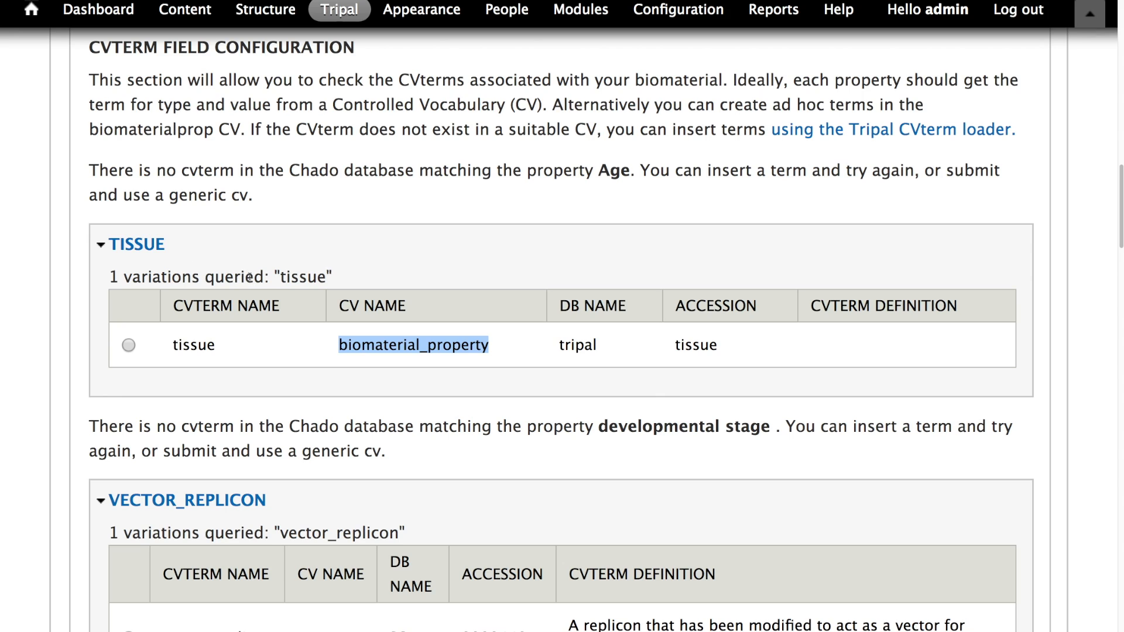
{"action": "double_click", "coordinate": [283, 275]}
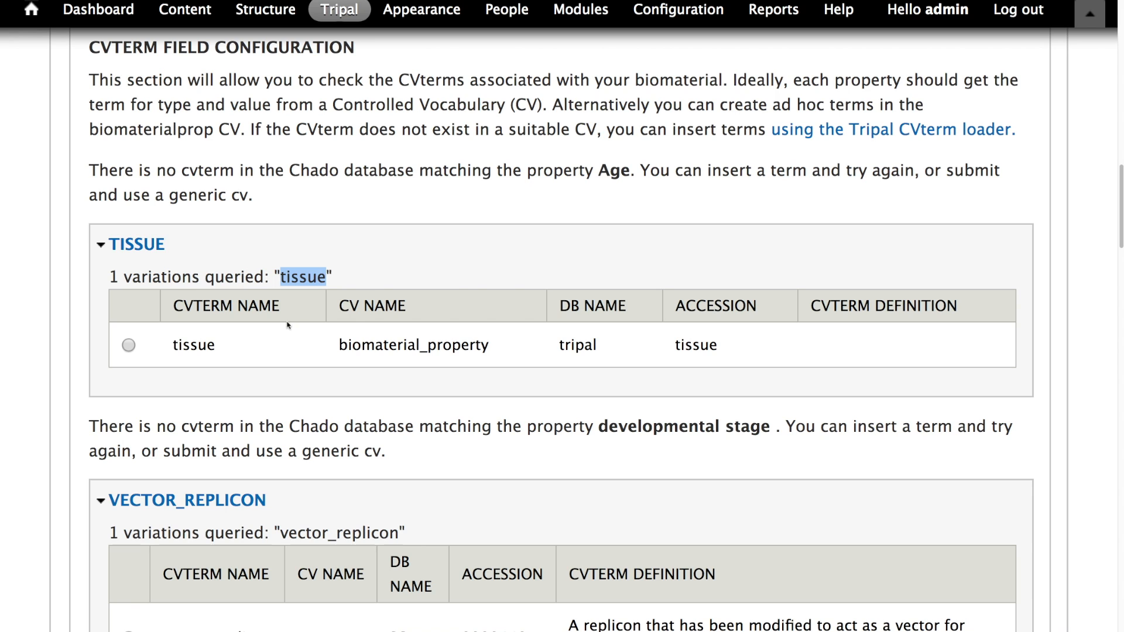
{"action": "scroll", "coordinate": [269, 331], "scroll_direction": "down", "scroll_amount": 2}
{"action": "scroll", "coordinate": [288, 319], "scroll_direction": "up", "scroll_amount": 2}
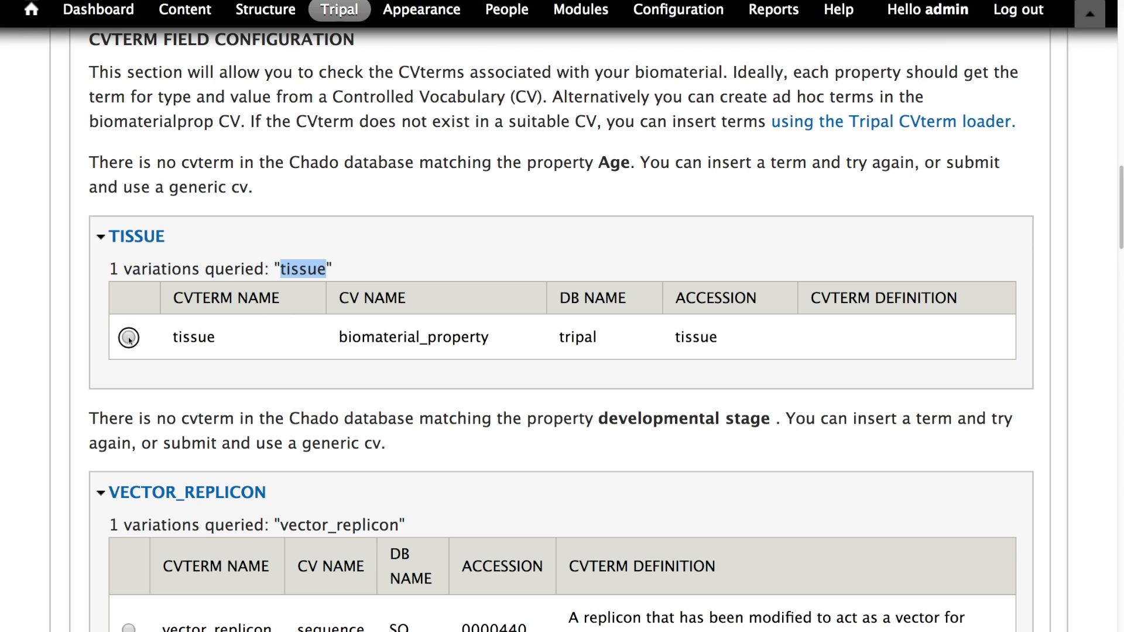
{"action": "left_click", "coordinate": [129, 338]}
{"action": "double_click", "coordinate": [694, 331]}
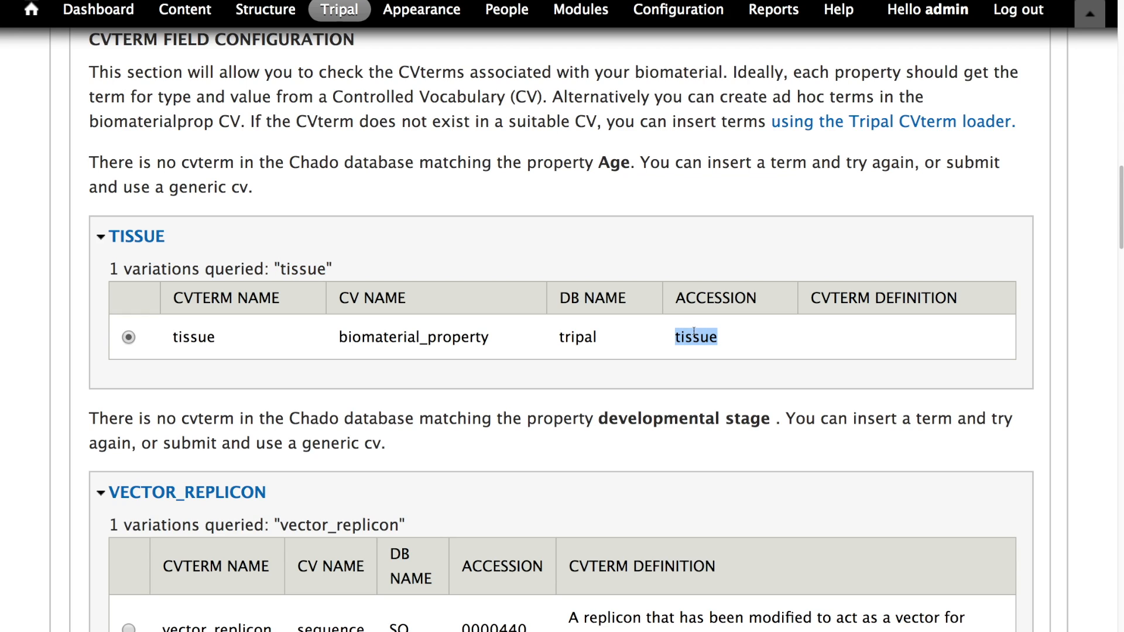
{"action": "double_click", "coordinate": [205, 339]}
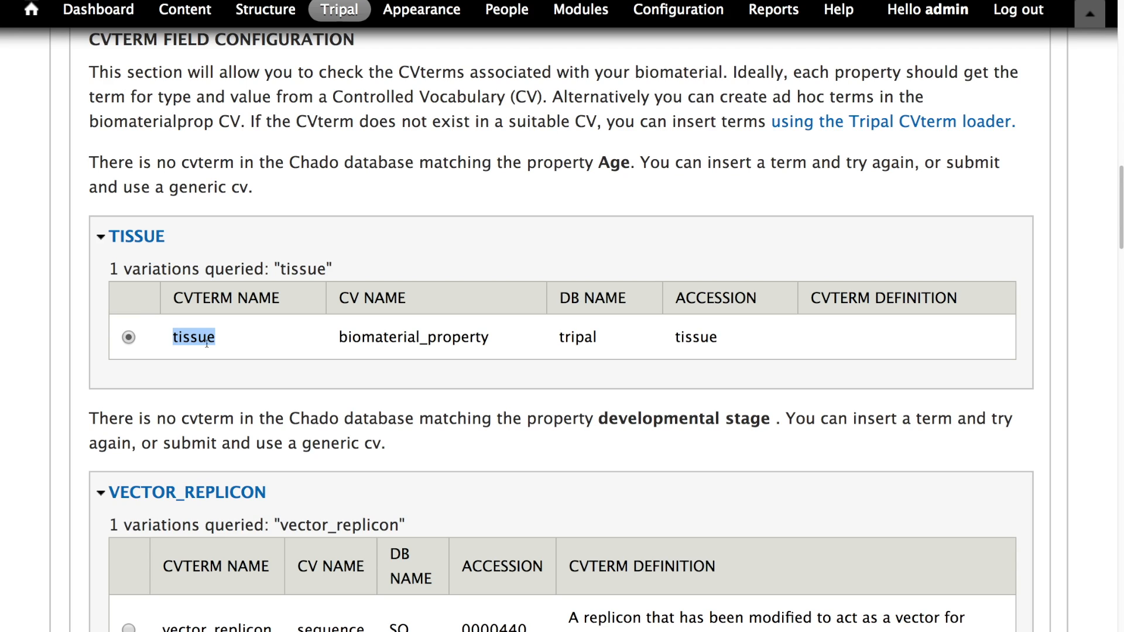
{"action": "left_click", "coordinate": [206, 342]}
{"action": "double_click", "coordinate": [172, 339]}
{"action": "left_click", "coordinate": [181, 340]}
- Select the vector_replicon cvterm from the sequence CV for the VECTOR_REPLICON property
{"action": "scroll", "coordinate": [450, 254], "scroll_direction": "down", "scroll_amount": 2}
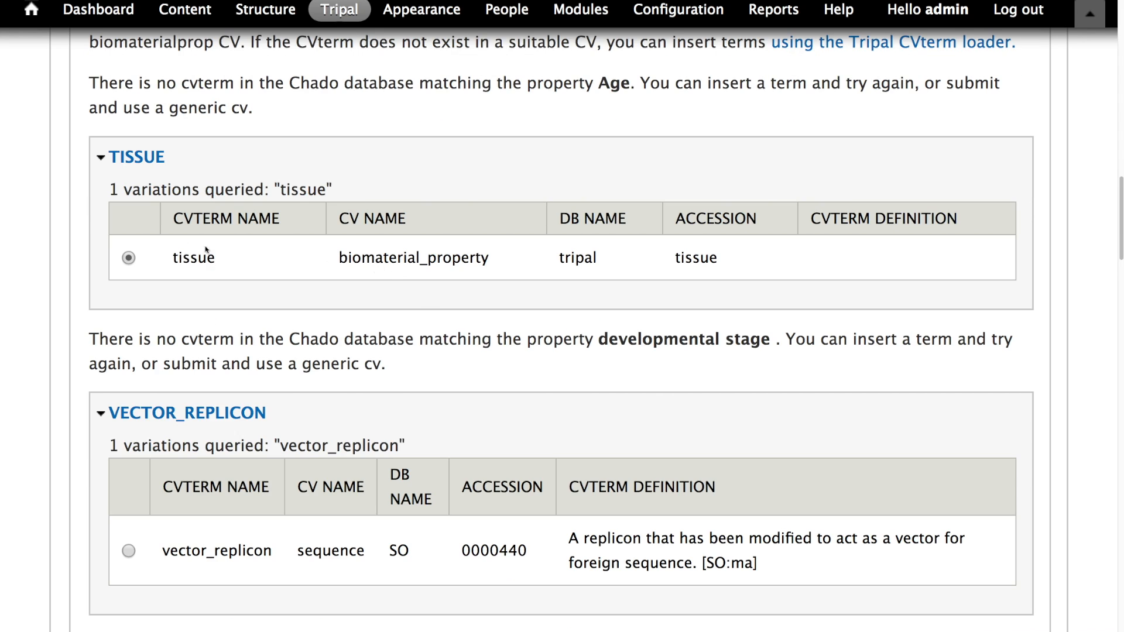
{"action": "scroll", "coordinate": [164, 240], "scroll_direction": "down", "scroll_amount": 4}
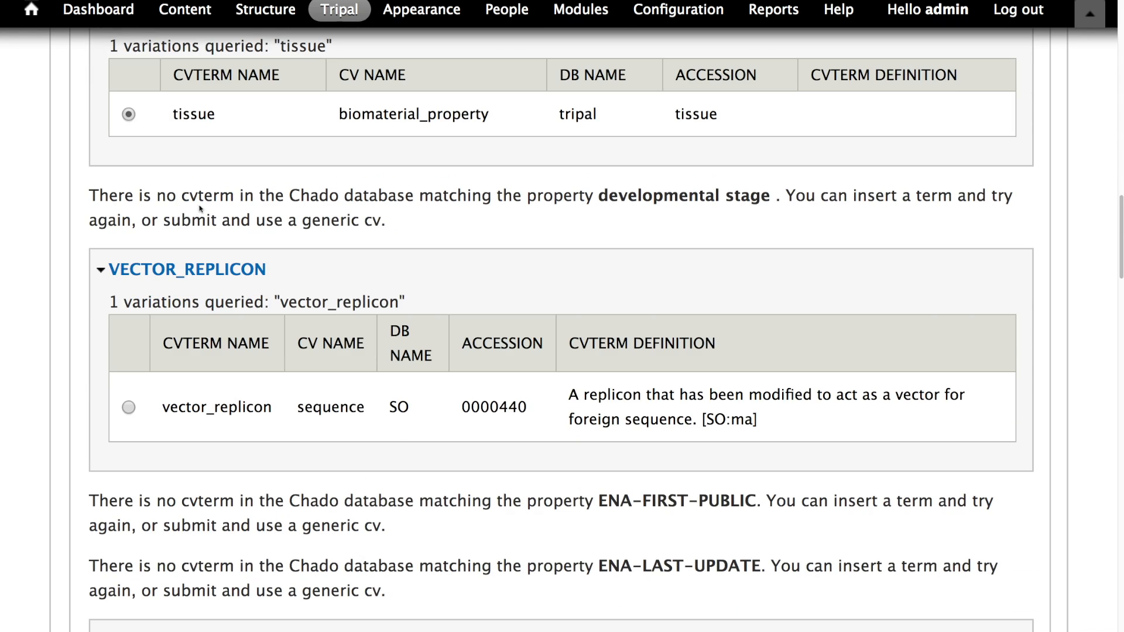
{"action": "scroll", "coordinate": [246, 210], "scroll_direction": "down", "scroll_amount": 2}
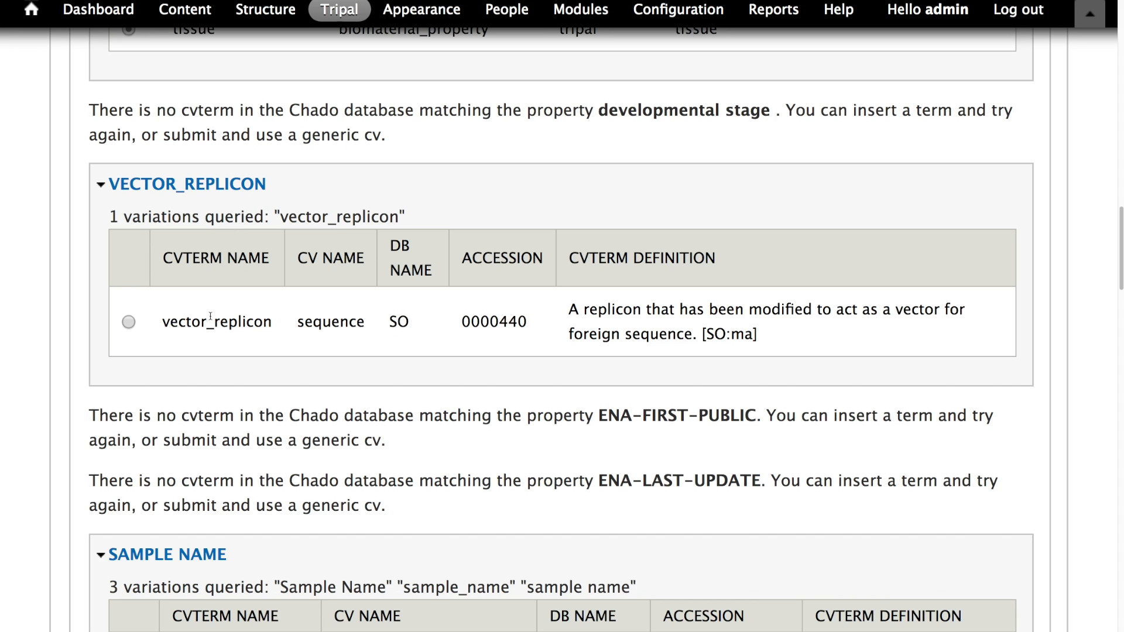
{"action": "double_click", "coordinate": [231, 322]}
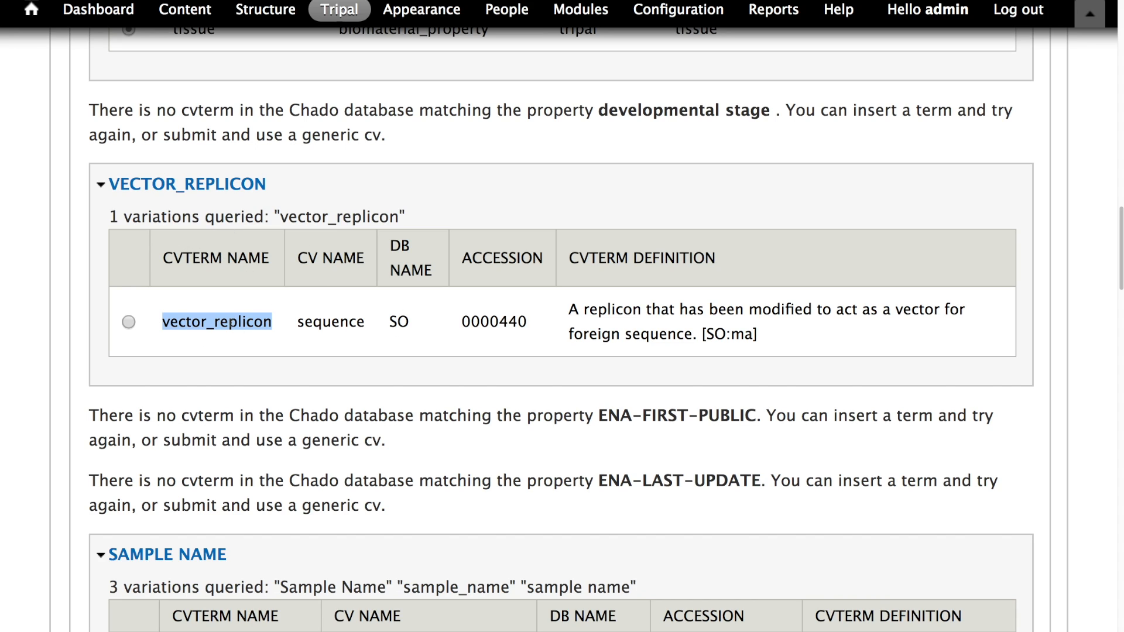
{"action": "scroll", "coordinate": [249, 316], "scroll_direction": "up", "scroll_amount": 5}
{"action": "left_click", "coordinate": [389, 315]}
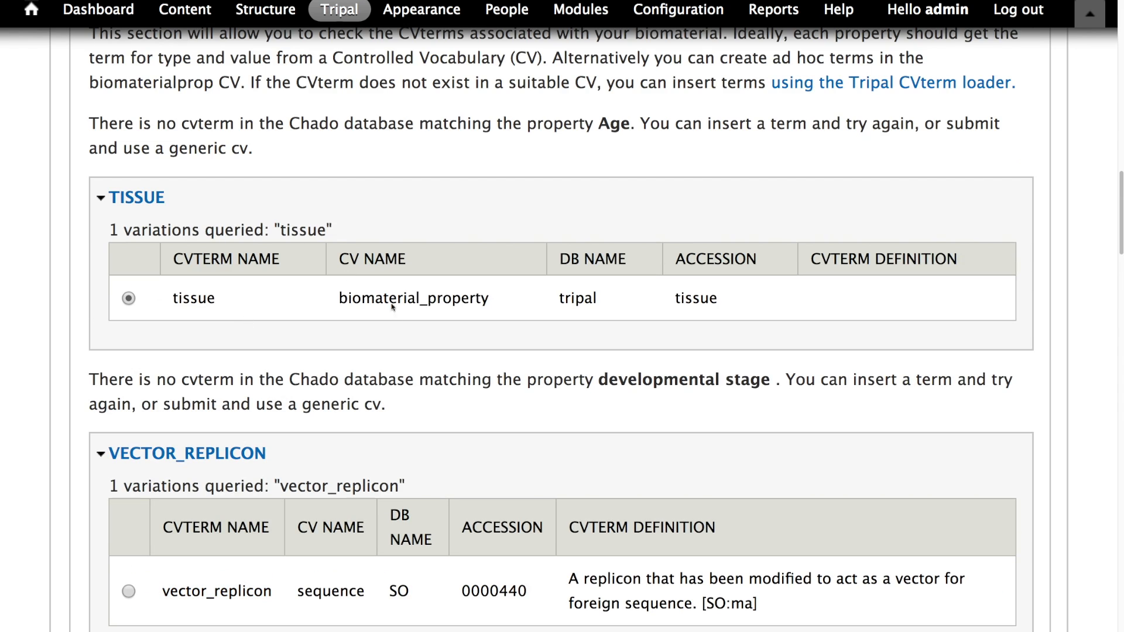
{"action": "double_click", "coordinate": [391, 299]}
{"action": "scroll", "coordinate": [373, 313], "scroll_direction": "down", "scroll_amount": 2}
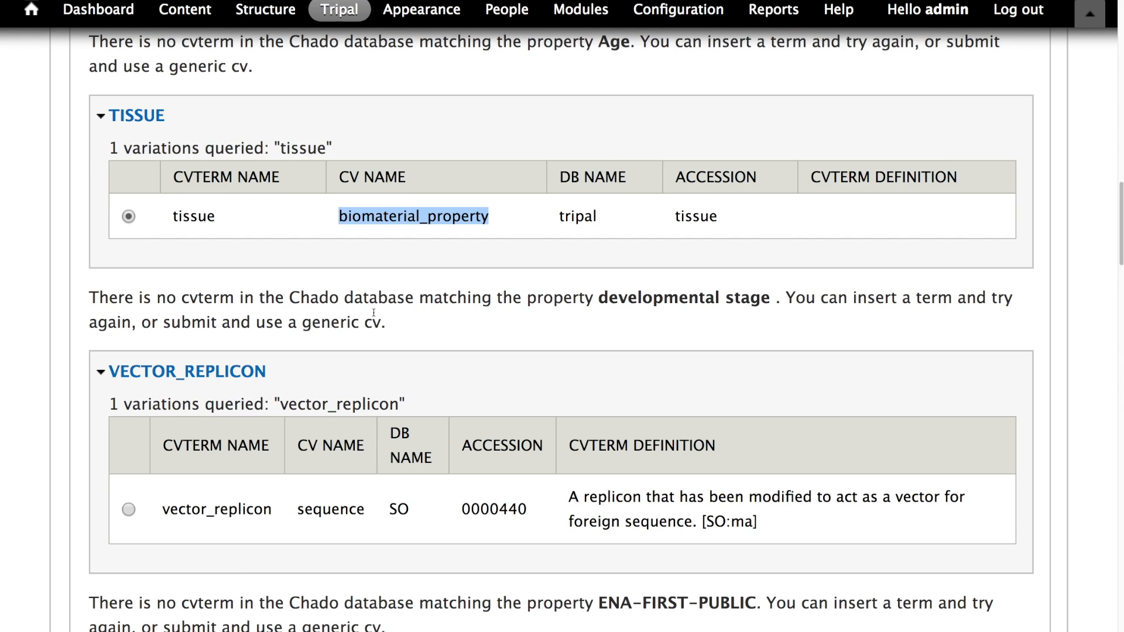
{"action": "scroll", "coordinate": [374, 313], "scroll_direction": "down", "scroll_amount": 3}
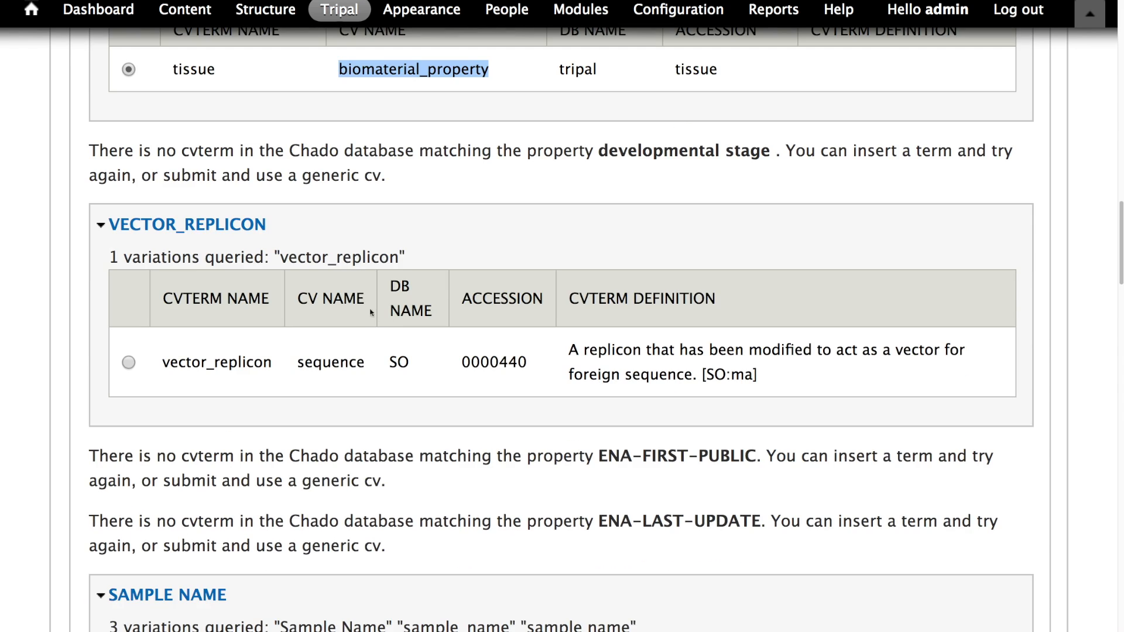
{"action": "scroll", "coordinate": [262, 293], "scroll_direction": "up", "scroll_amount": 1}
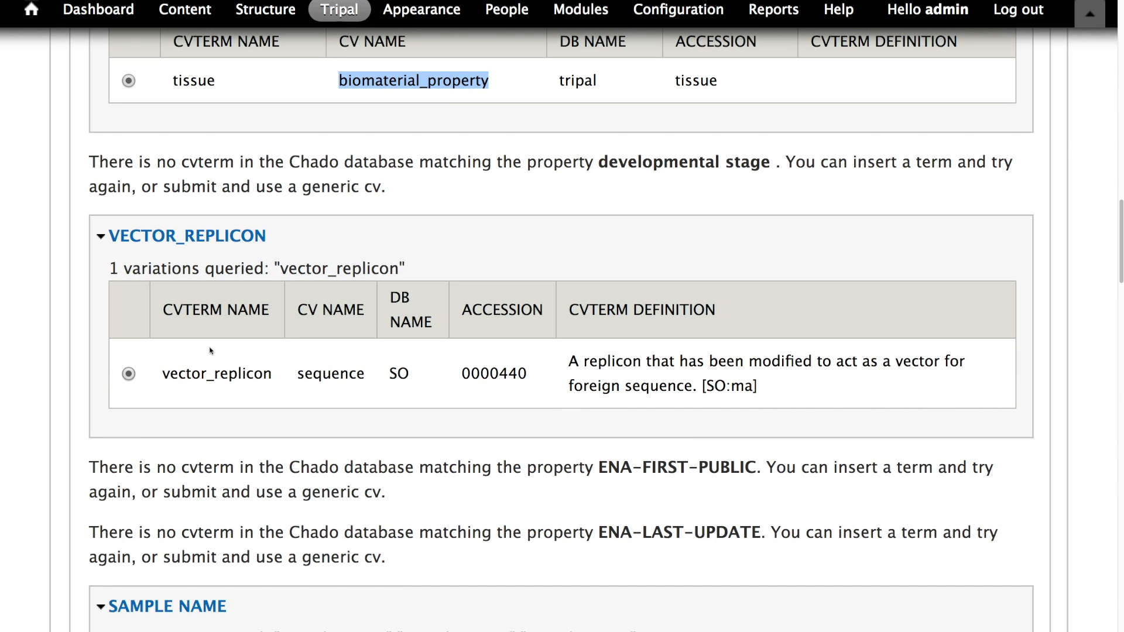
{"action": "scroll", "coordinate": [111, 291], "scroll_direction": "up", "scroll_amount": 2}
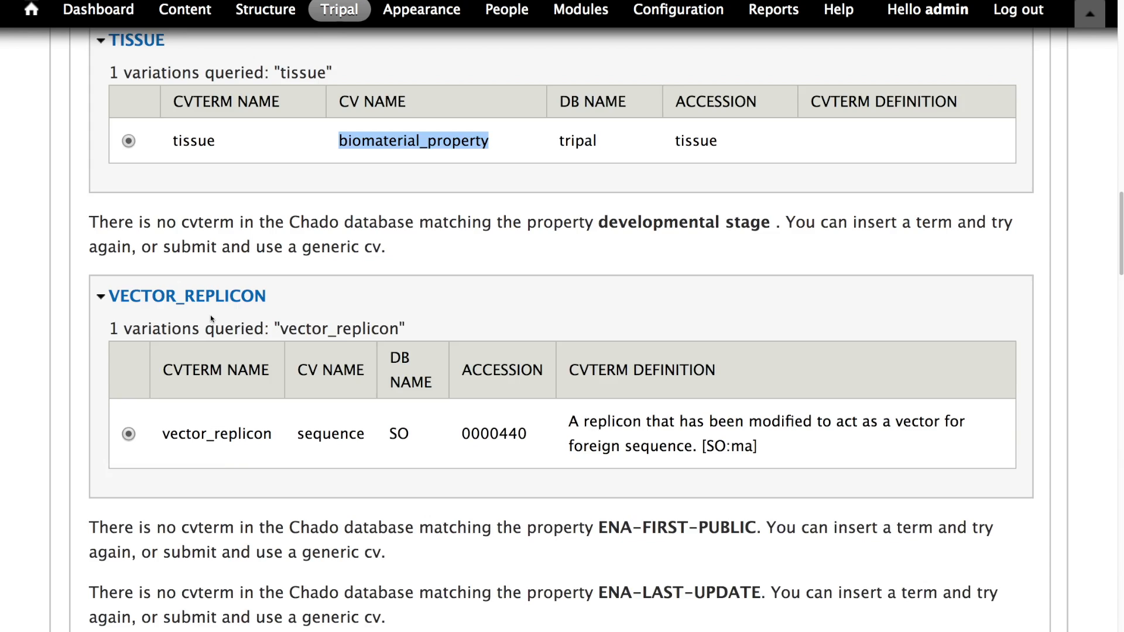
- Examine the properties listed without a matching cvterm in the Chado database
{"action": "scroll", "coordinate": [209, 321], "scroll_direction": "up", "scroll_amount": 2}
{"action": "scroll", "coordinate": [222, 322], "scroll_direction": "down", "scroll_amount": 5}
{"action": "scroll", "coordinate": [235, 323], "scroll_direction": "down", "scroll_amount": 7}
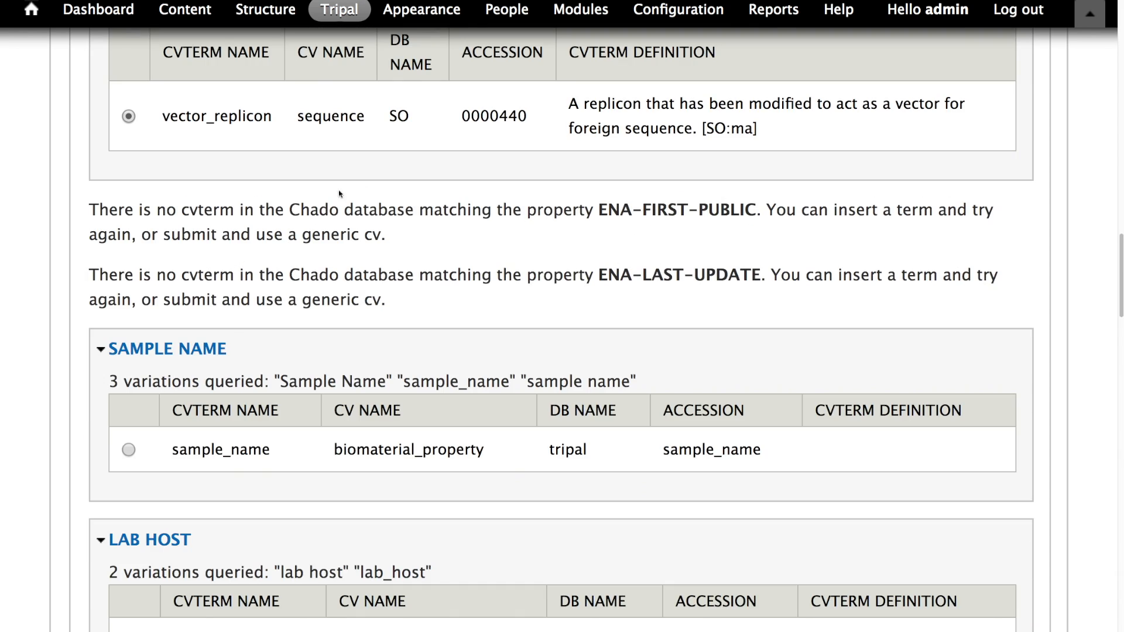
{"action": "left_click_drag", "start_coordinate": [599, 209], "coordinate": [759, 203]}
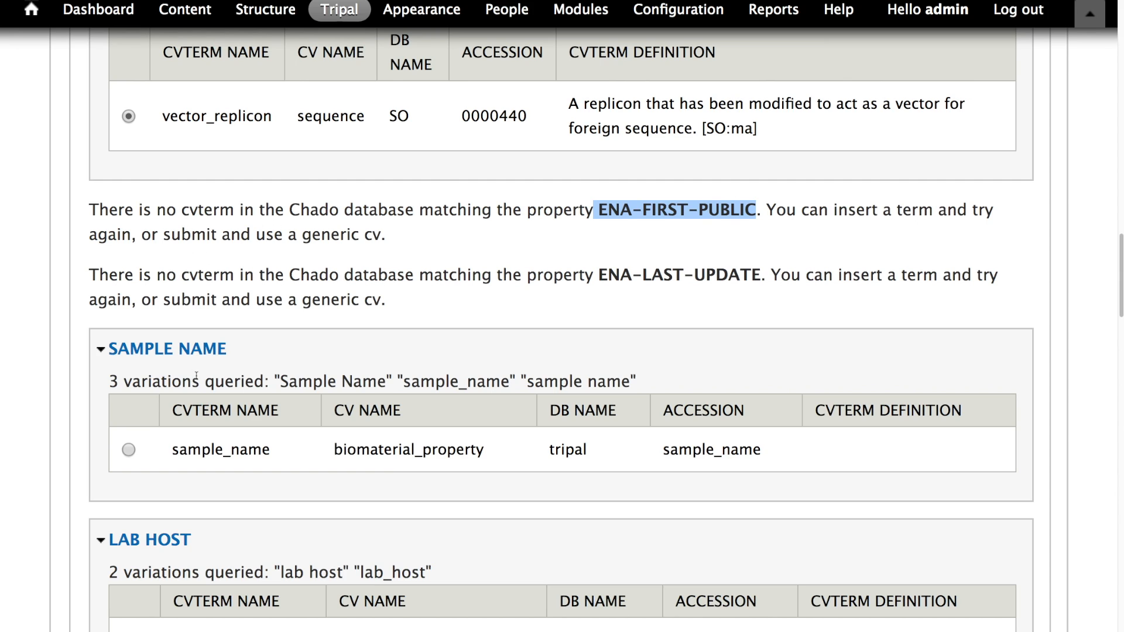
{"action": "scroll", "coordinate": [167, 375], "scroll_direction": "up", "scroll_amount": 6}
{"action": "double_click", "coordinate": [416, 217]}
{"action": "scroll", "coordinate": [432, 281], "scroll_direction": "down", "scroll_amount": 5}
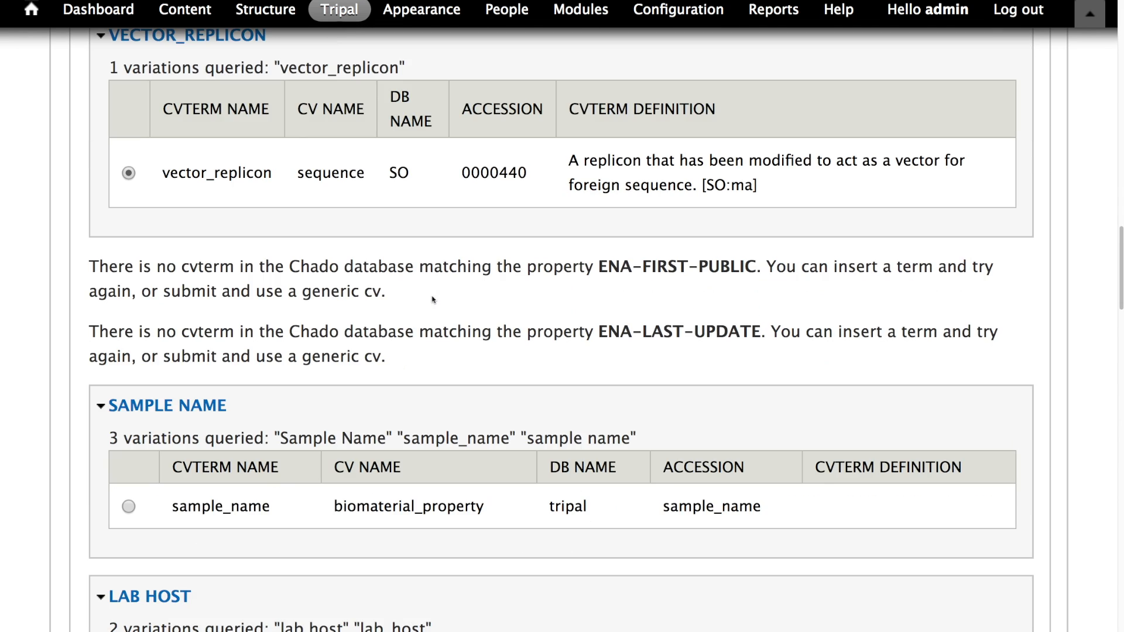
{"action": "scroll", "coordinate": [410, 316], "scroll_direction": "down", "scroll_amount": 2}
{"action": "scroll", "coordinate": [408, 300], "scroll_direction": "down", "scroll_amount": 1}
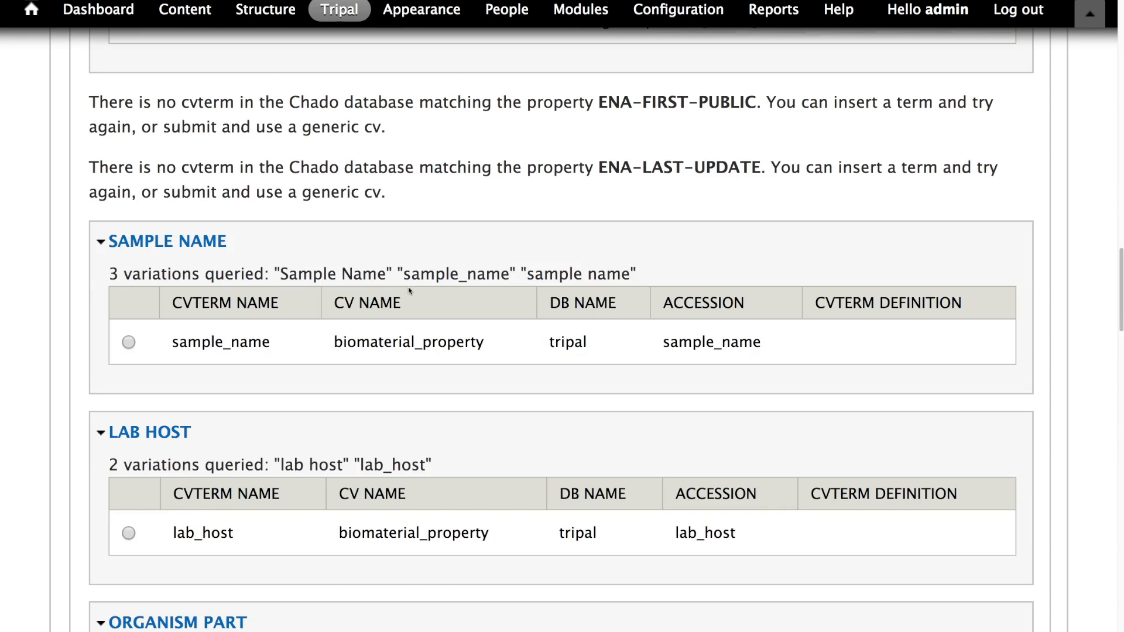
- Select the matching biomaterial_property cvterms for the Sample Name, Lab Host and Organism Part properties
{"action": "left_click", "coordinate": [127, 342]}
{"action": "scroll", "coordinate": [132, 351], "scroll_direction": "down", "scroll_amount": 3}
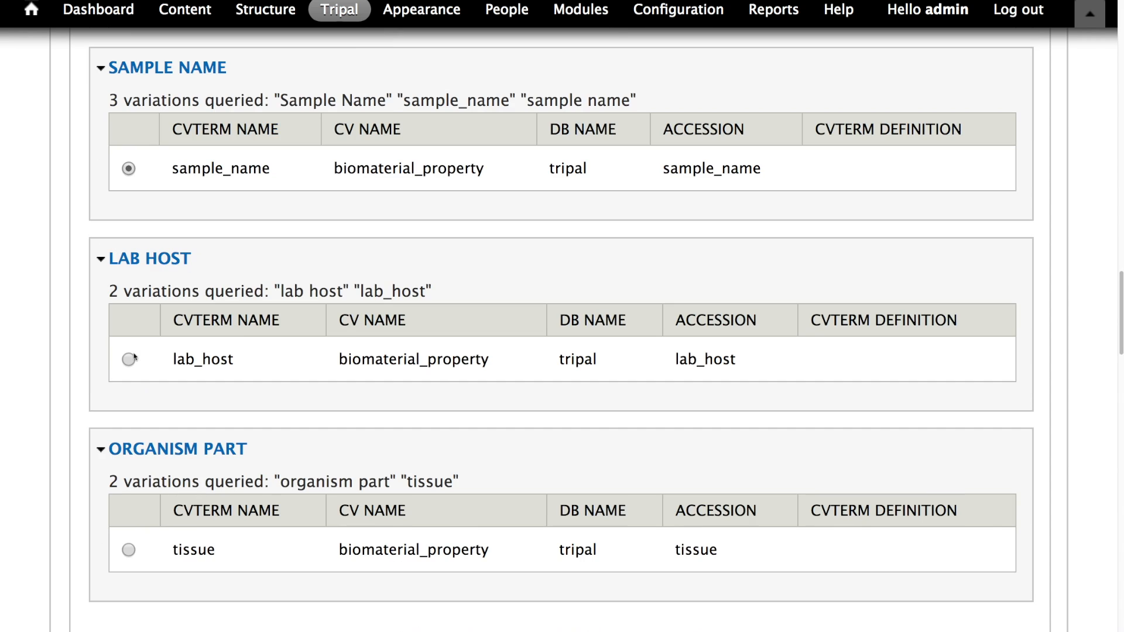
{"action": "scroll", "coordinate": [127, 361], "scroll_direction": "down", "scroll_amount": 3}
{"action": "left_click", "coordinate": [128, 378]}
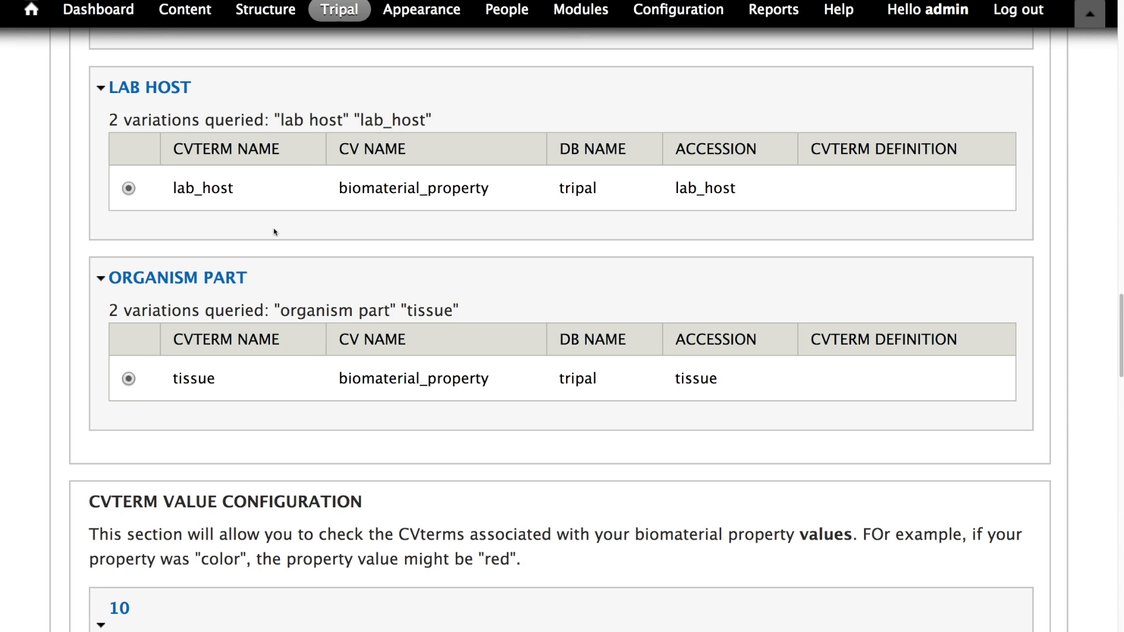
- Review the CVterm value configuration entries for the biomaterial property values that have no matching cvterm
{"action": "scroll", "coordinate": [296, 234], "scroll_direction": "up", "scroll_amount": 2}
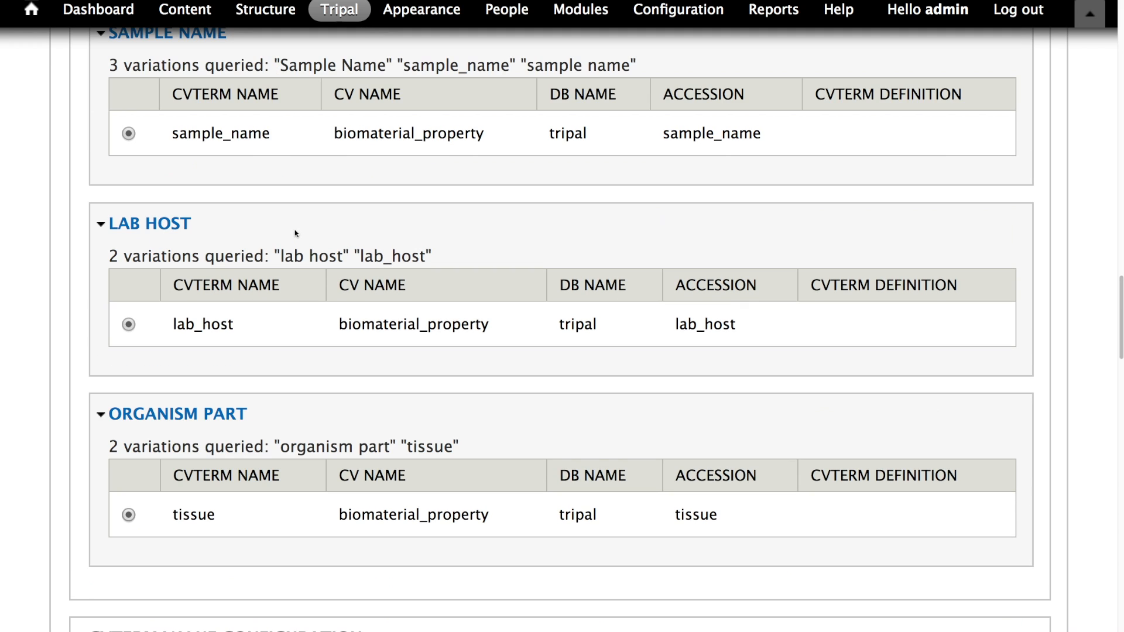
{"action": "scroll", "coordinate": [296, 234], "scroll_direction": "down", "scroll_amount": 4}
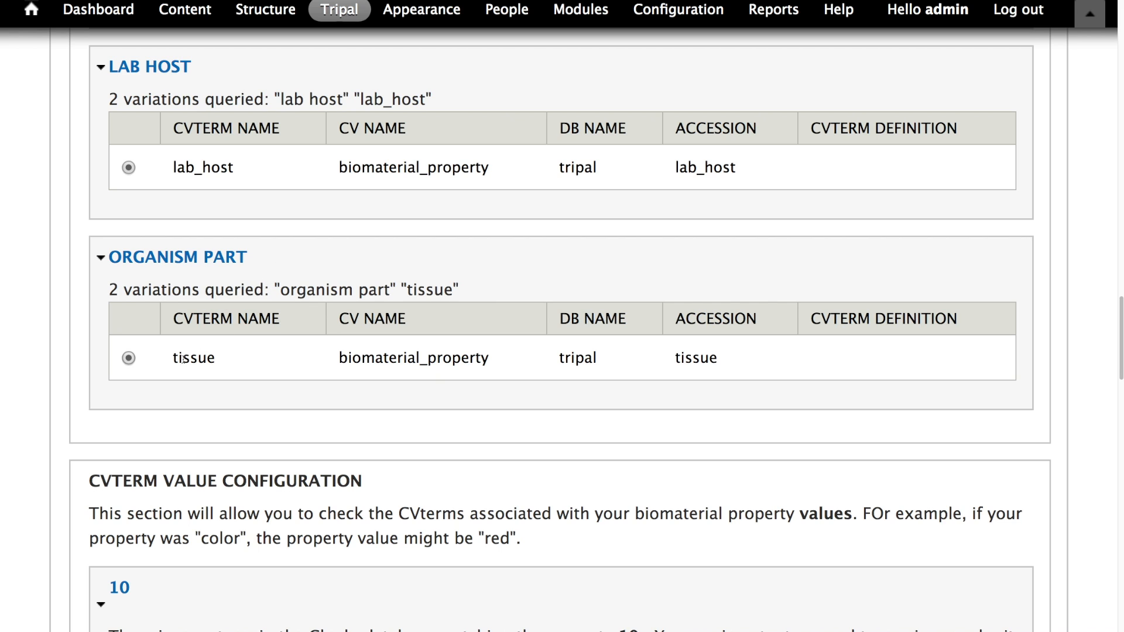
{"action": "scroll", "coordinate": [333, 325], "scroll_direction": "down", "scroll_amount": 3}
{"action": "scroll", "coordinate": [313, 276], "scroll_direction": "up", "scroll_amount": 1}
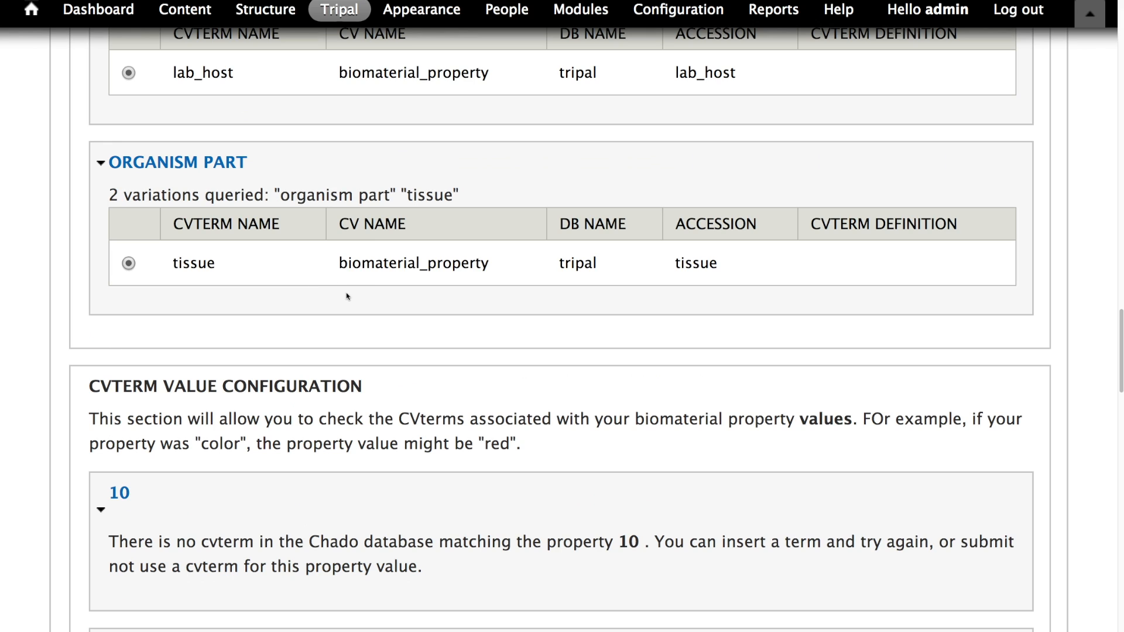
{"action": "scroll", "coordinate": [351, 291], "scroll_direction": "down", "scroll_amount": 3}
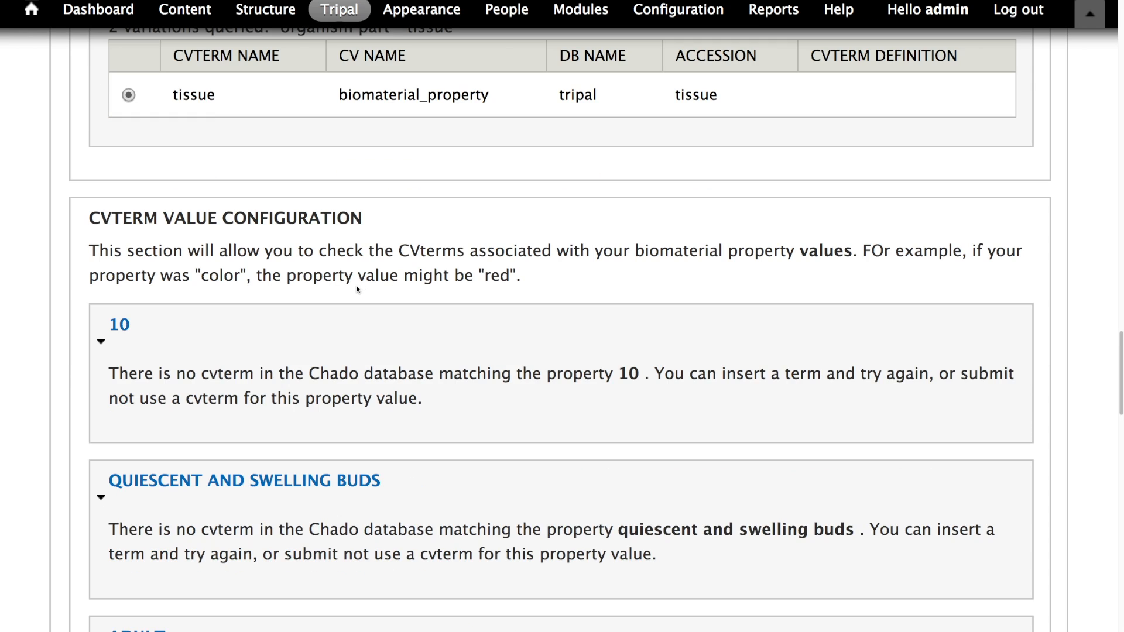
{"action": "scroll", "coordinate": [357, 288], "scroll_direction": "up", "scroll_amount": 1}
{"action": "scroll", "coordinate": [354, 285], "scroll_direction": "down", "scroll_amount": 1}
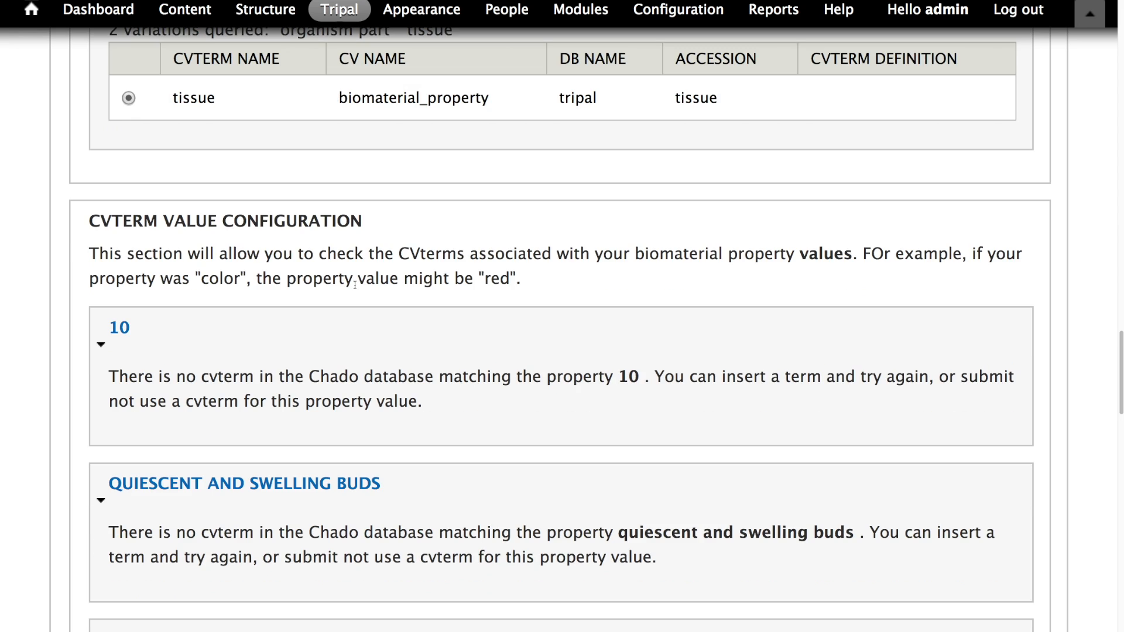
{"action": "scroll", "coordinate": [355, 285], "scroll_direction": "down", "scroll_amount": 1}
{"action": "scroll", "coordinate": [354, 287], "scroll_direction": "down", "scroll_amount": 6}
{"action": "scroll", "coordinate": [355, 285], "scroll_direction": "down", "scroll_amount": 6}
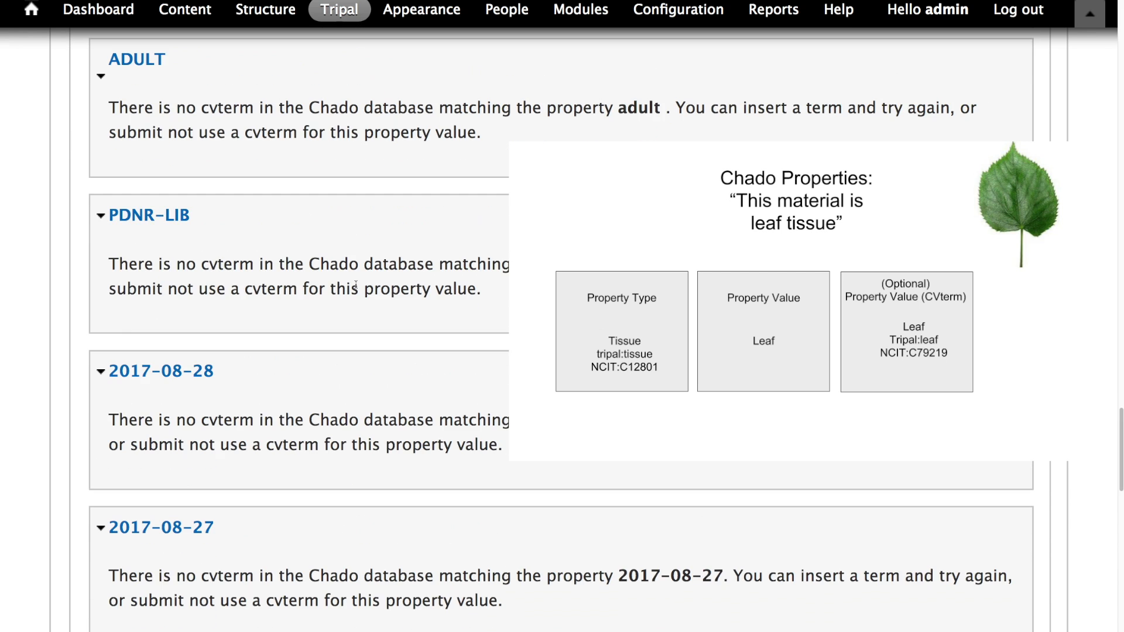
{"action": "scroll", "coordinate": [357, 281], "scroll_direction": "up", "scroll_amount": 7}
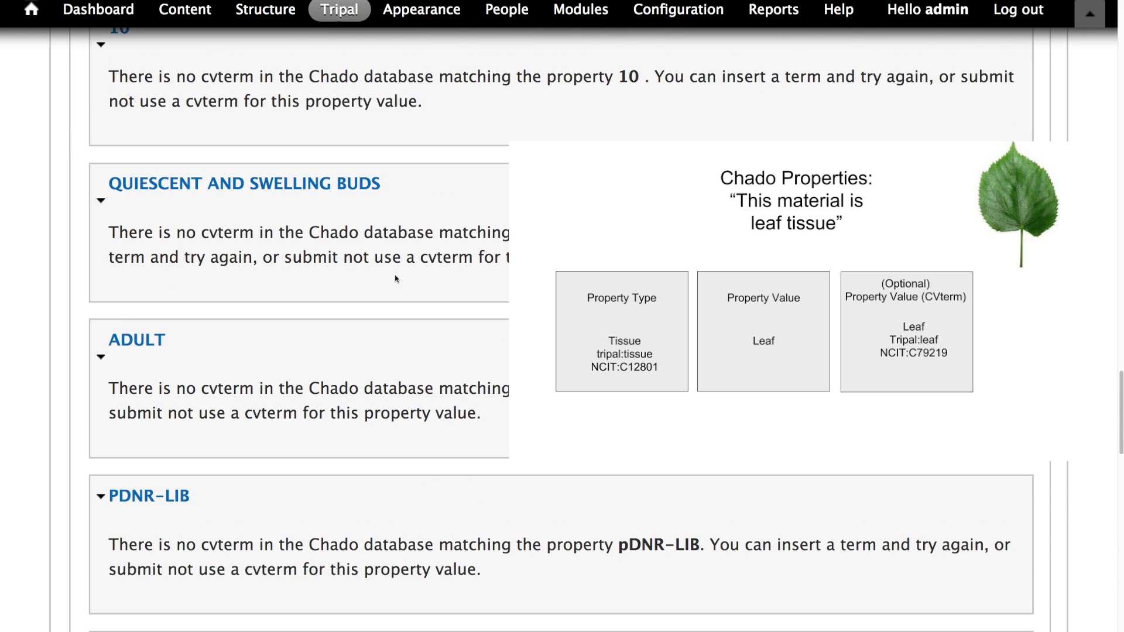
{"action": "scroll", "coordinate": [396, 275], "scroll_direction": "down", "scroll_amount": 2}
{"action": "scroll", "coordinate": [392, 280], "scroll_direction": "up", "scroll_amount": 4}
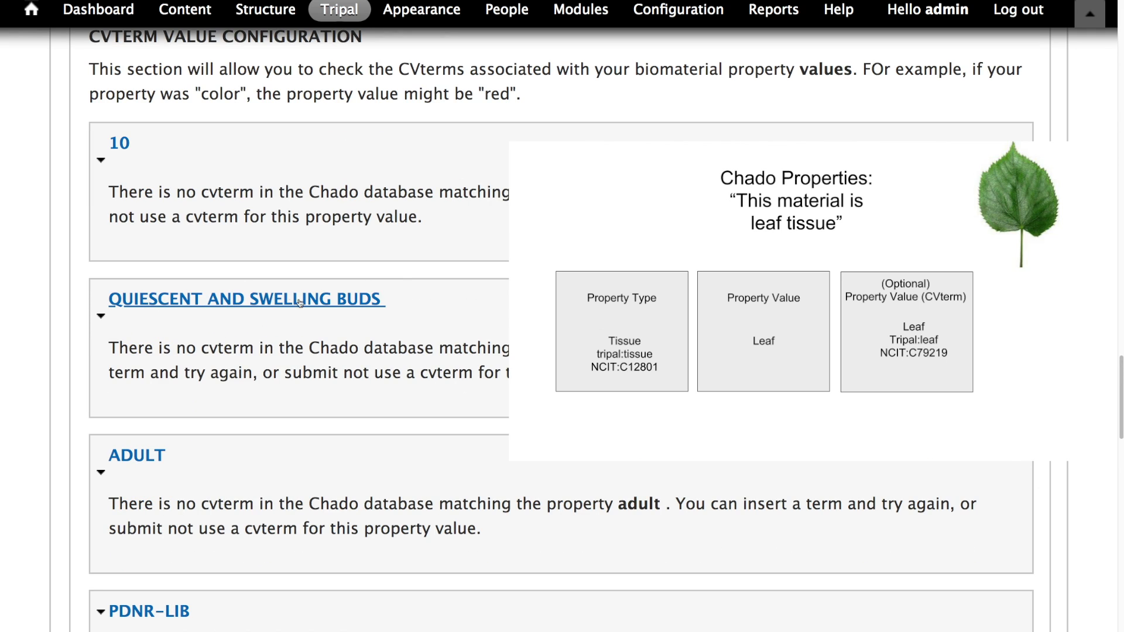
{"action": "scroll", "coordinate": [171, 332], "scroll_direction": "up", "scroll_amount": 3}
{"action": "scroll", "coordinate": [171, 332], "scroll_direction": "up", "scroll_amount": 12}
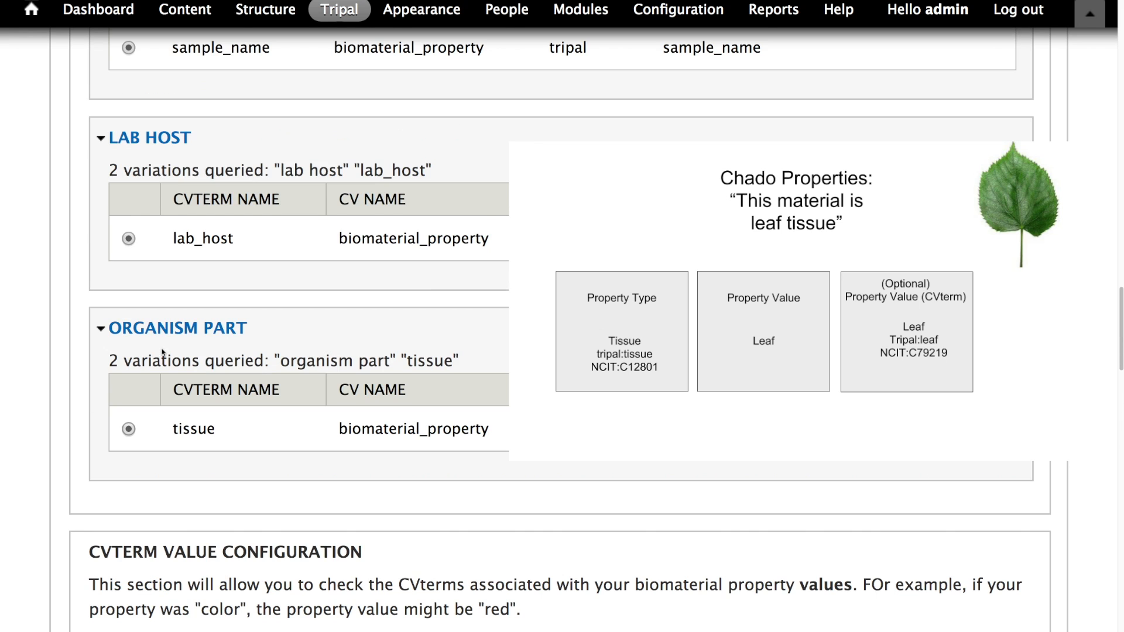
{"action": "scroll", "coordinate": [176, 349], "scroll_direction": "up", "scroll_amount": 5}
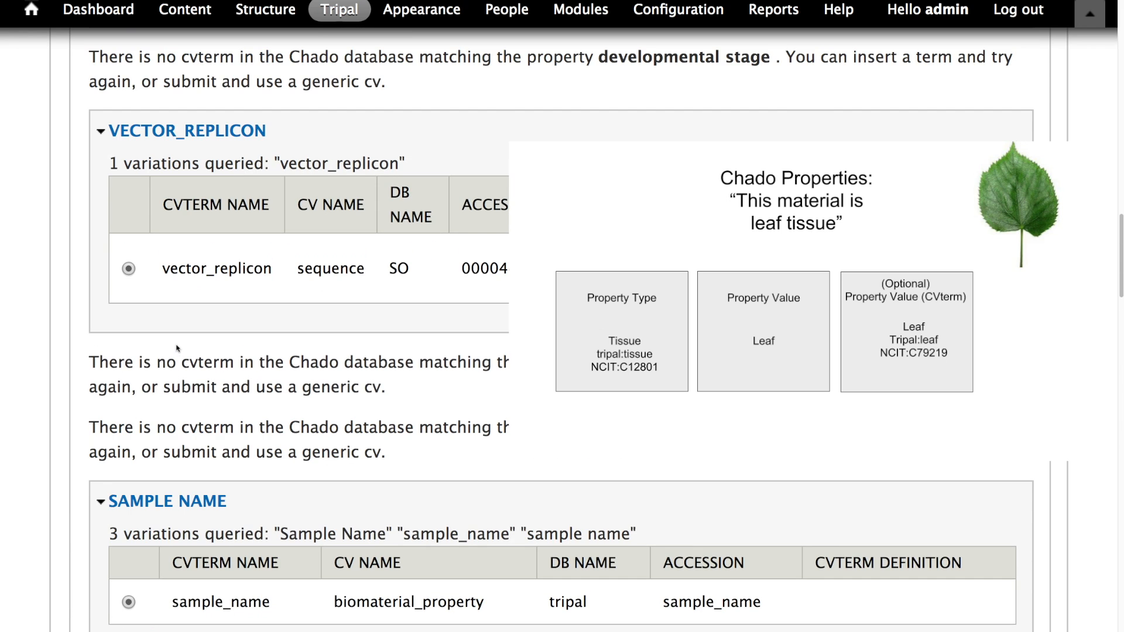
{"action": "scroll", "coordinate": [176, 345], "scroll_direction": "down", "scroll_amount": 7}
{"action": "scroll", "coordinate": [175, 339], "scroll_direction": "down", "scroll_amount": 6}
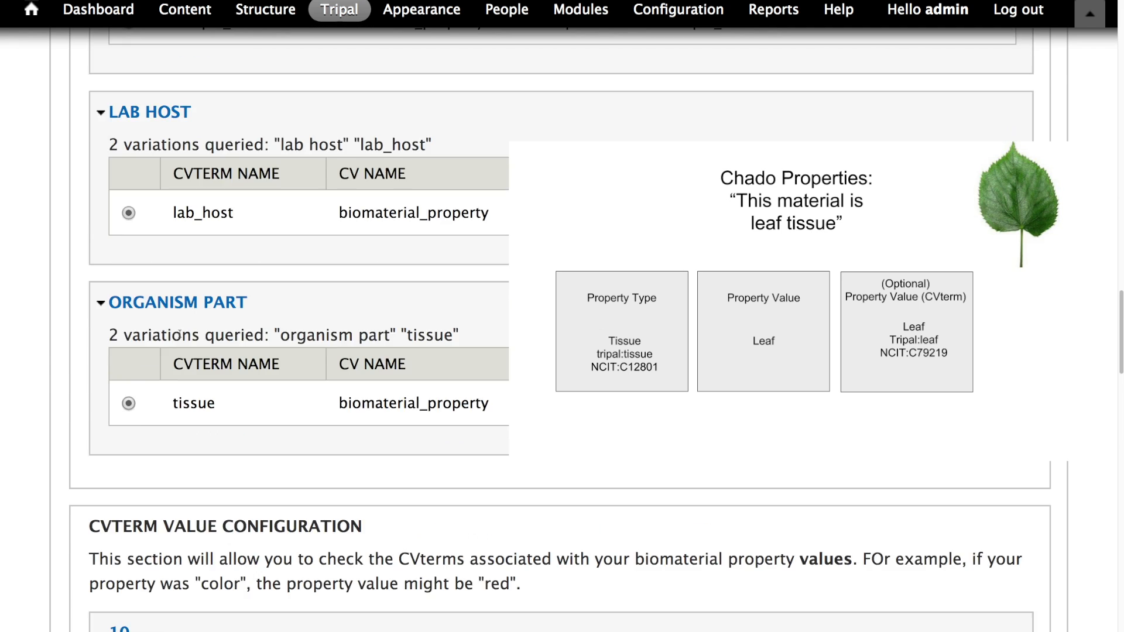
{"action": "scroll", "coordinate": [178, 337], "scroll_direction": "down", "scroll_amount": 2}
{"action": "scroll", "coordinate": [176, 339], "scroll_direction": "up", "scroll_amount": 5}
{"action": "scroll", "coordinate": [175, 335], "scroll_direction": "up", "scroll_amount": 3}
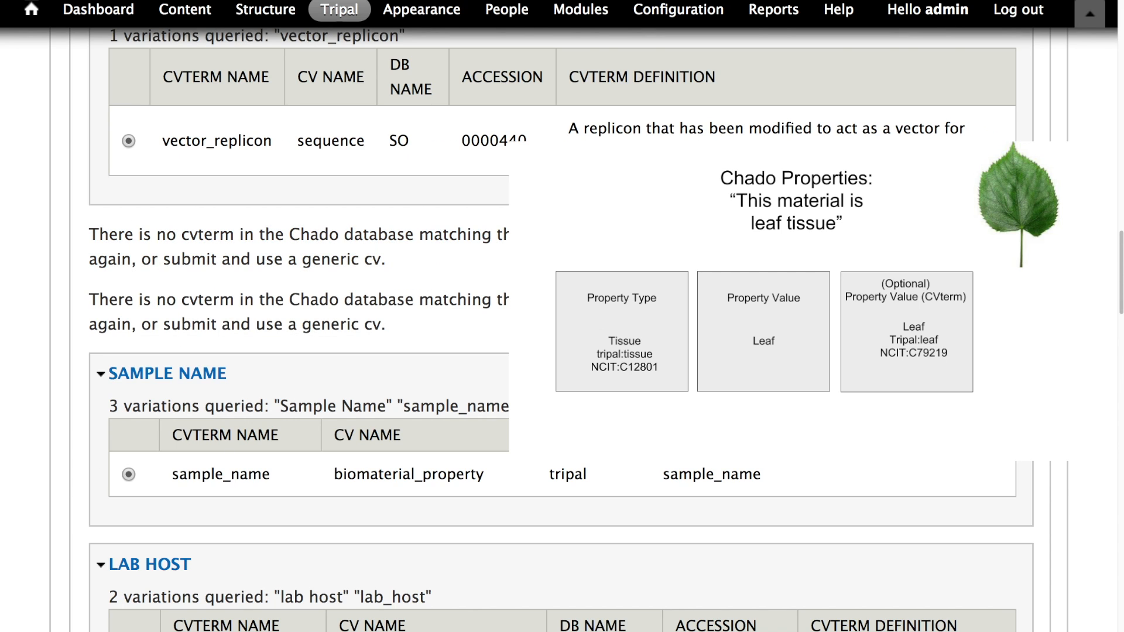
{"action": "scroll", "coordinate": [409, 375], "scroll_direction": "down", "scroll_amount": 15}
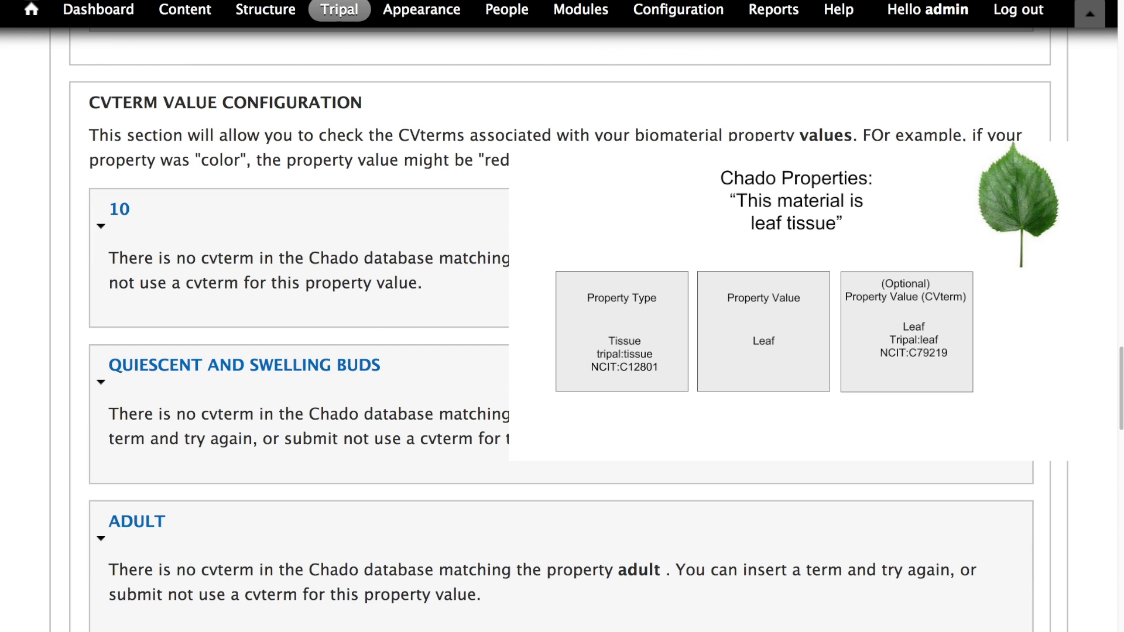
{"action": "scroll", "coordinate": [439, 339], "scroll_direction": "down", "scroll_amount": 8}
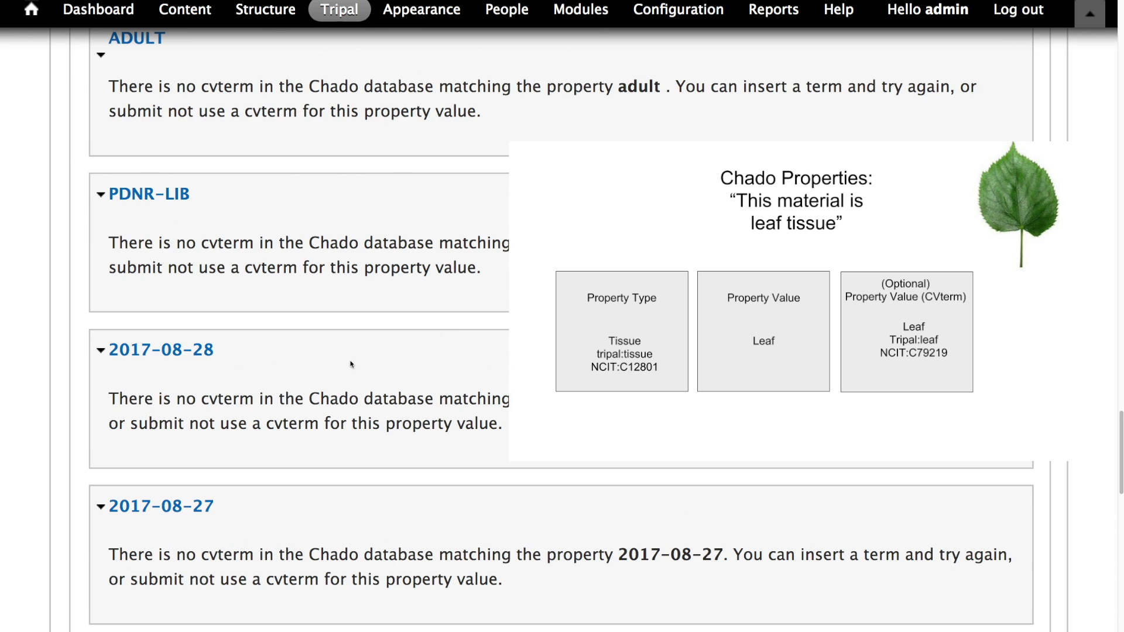
{"action": "scroll", "coordinate": [161, 174], "scroll_direction": "up", "scroll_amount": 3}
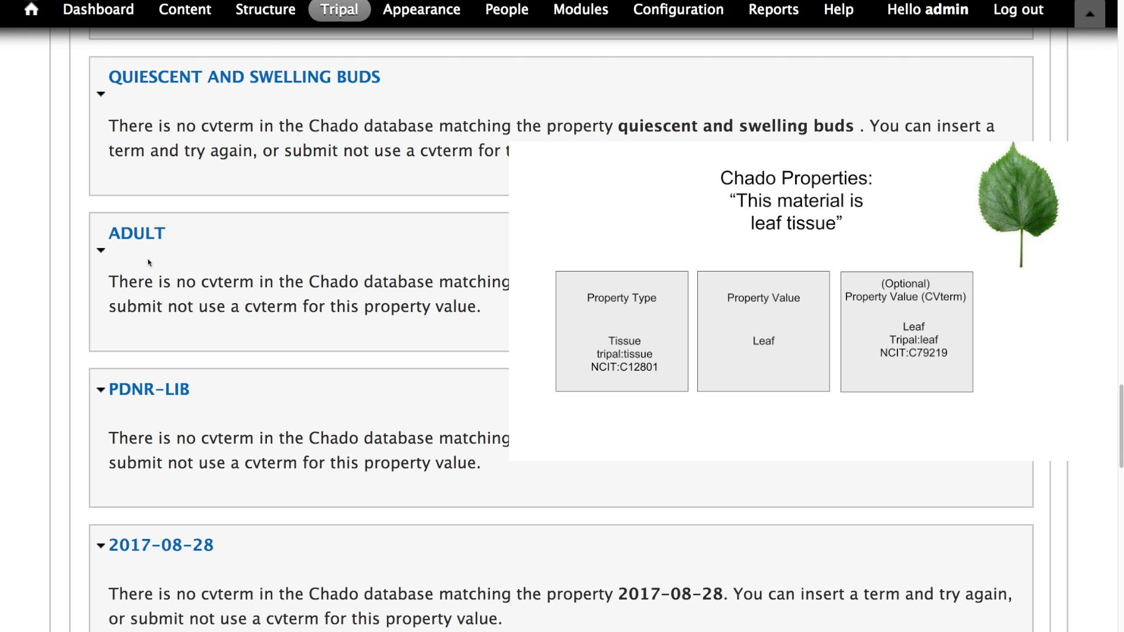
{"action": "scroll", "coordinate": [187, 243], "scroll_direction": "down", "scroll_amount": 11}
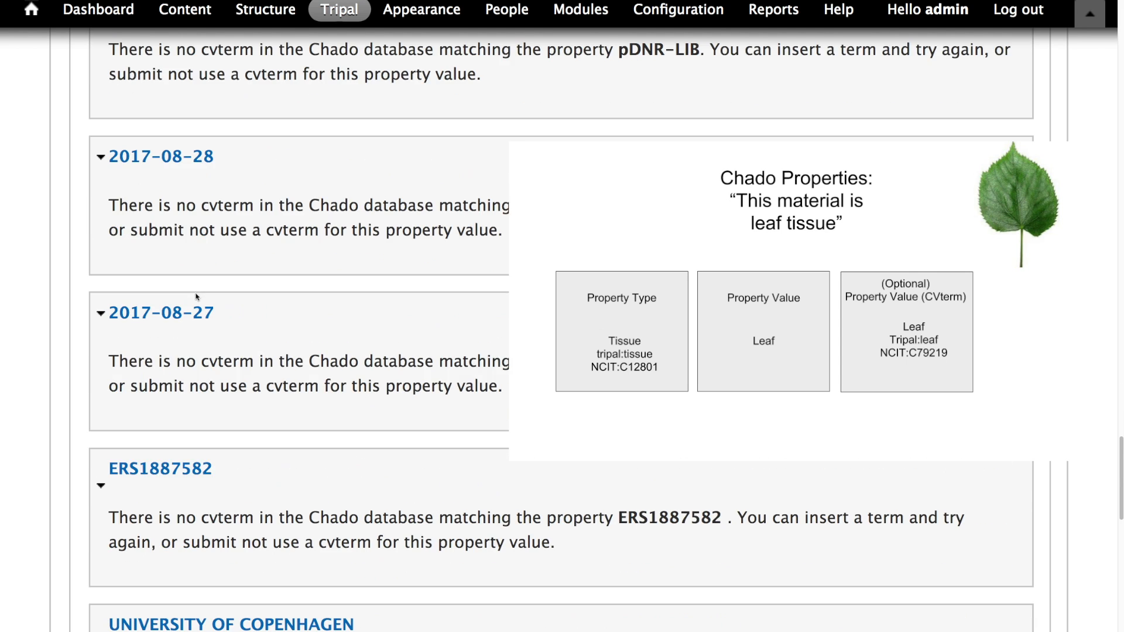
{"action": "scroll", "coordinate": [214, 251], "scroll_direction": "down", "scroll_amount": 7}
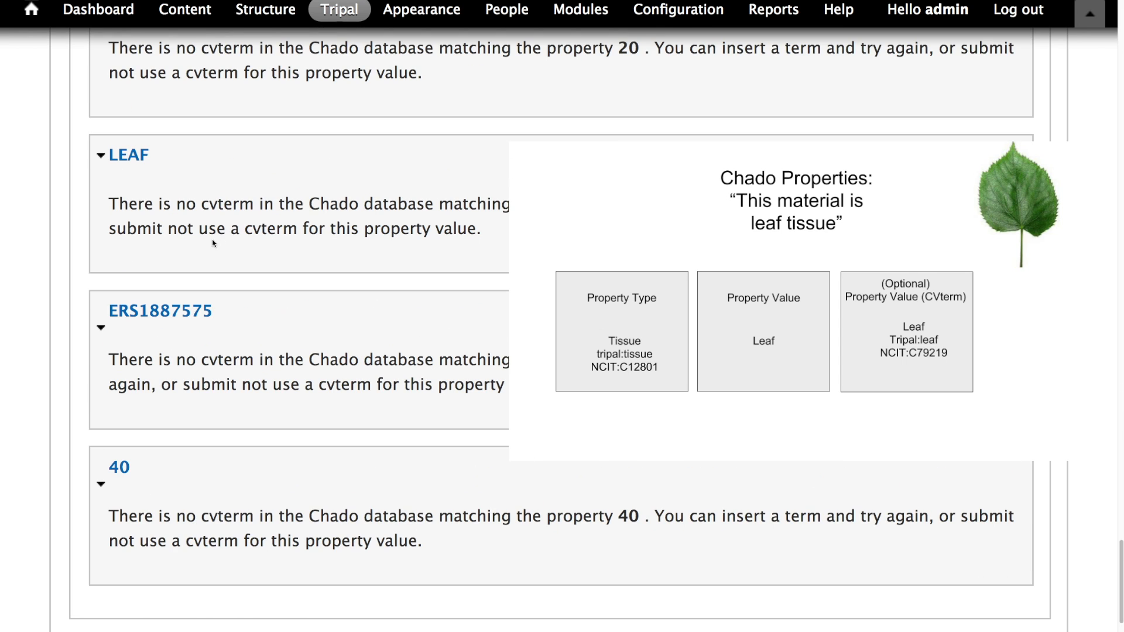
{"action": "scroll", "coordinate": [204, 228], "scroll_direction": "down", "scroll_amount": 1}
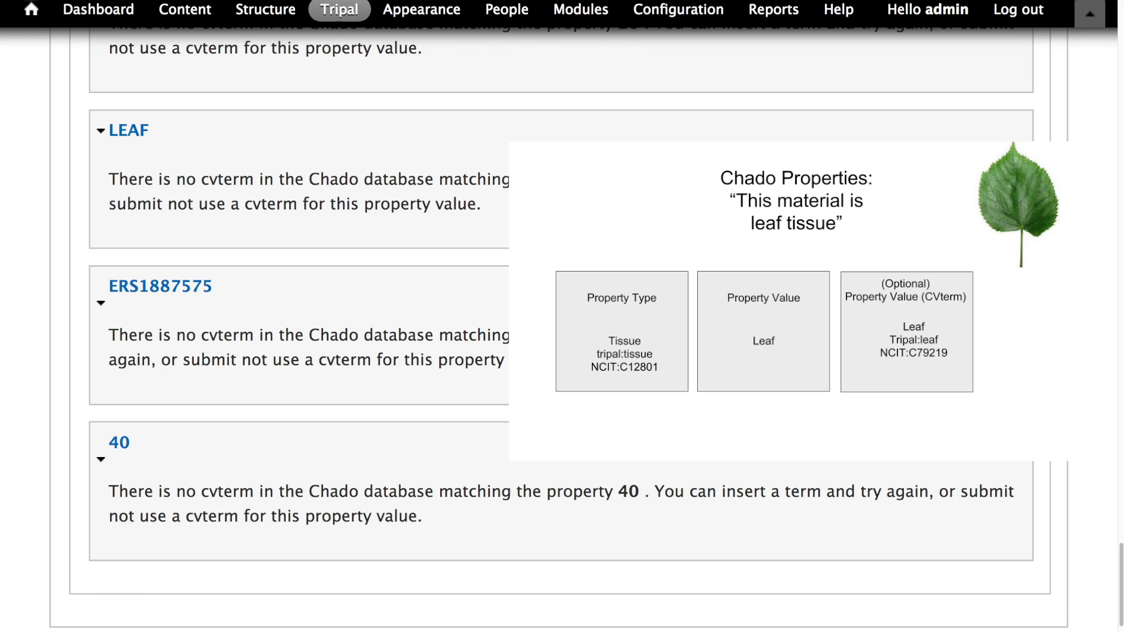
{"action": "scroll", "coordinate": [292, 322], "scroll_direction": "down", "scroll_amount": 2}
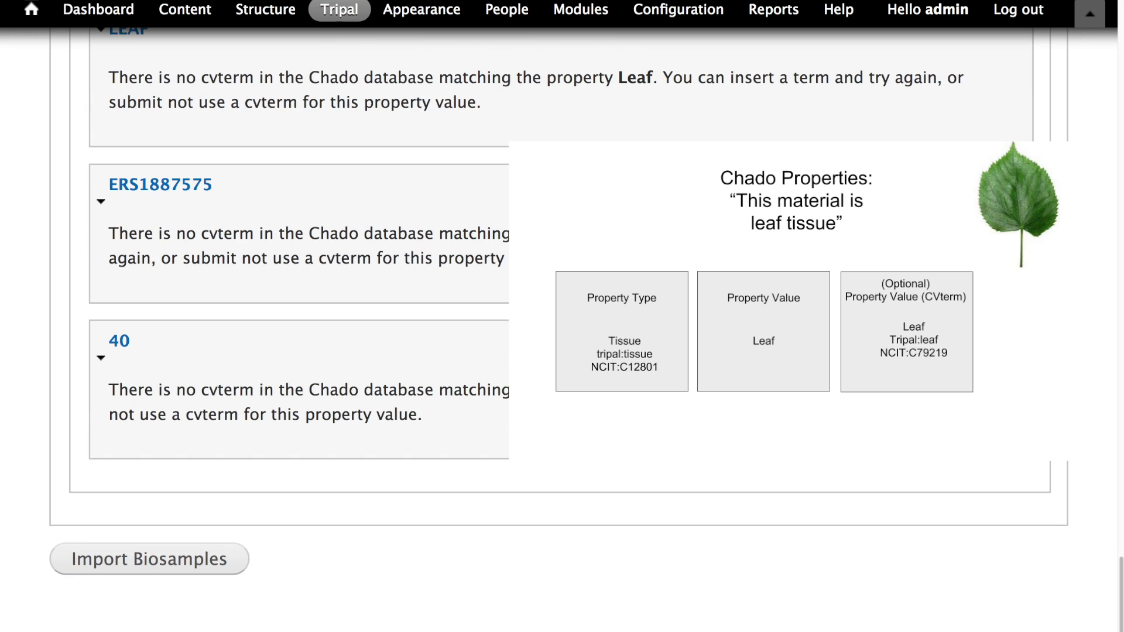
{"action": "scroll", "coordinate": [293, 322], "scroll_direction": "up", "scroll_amount": 1}
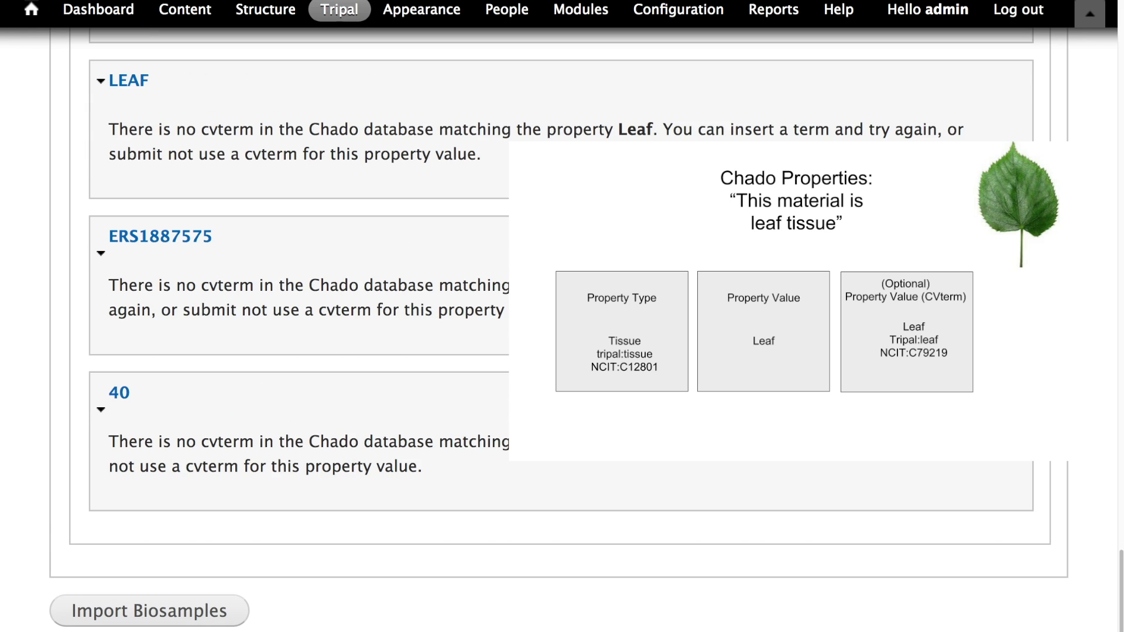
{"action": "scroll", "coordinate": [343, 405], "scroll_direction": "up", "scroll_amount": 20}
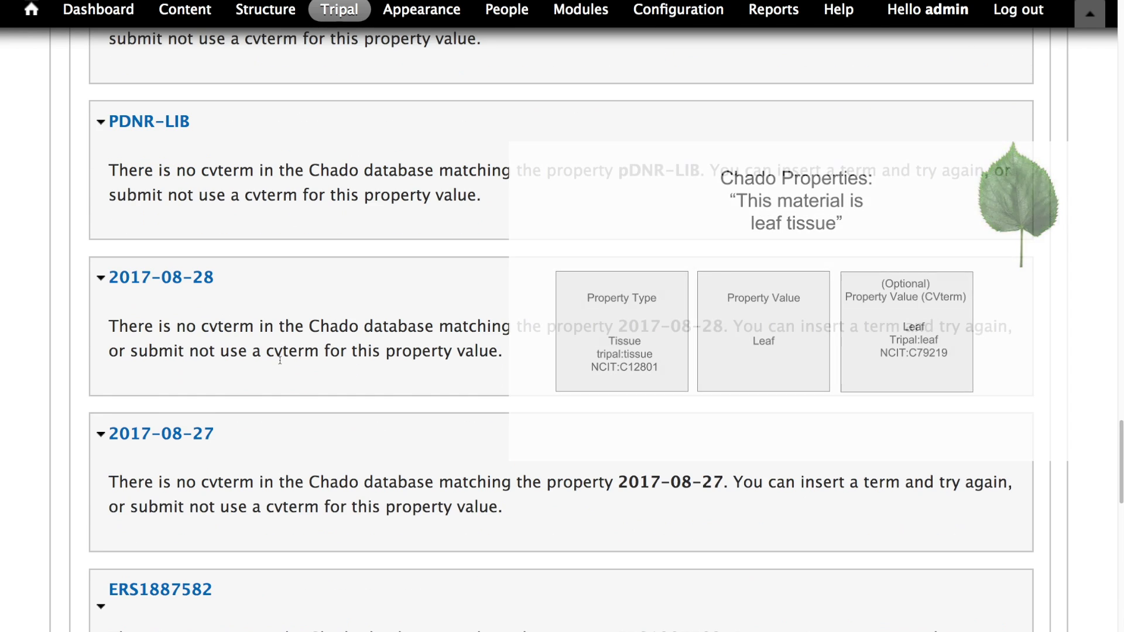
{"action": "scroll", "coordinate": [503, 295], "scroll_direction": "up", "scroll_amount": 3}
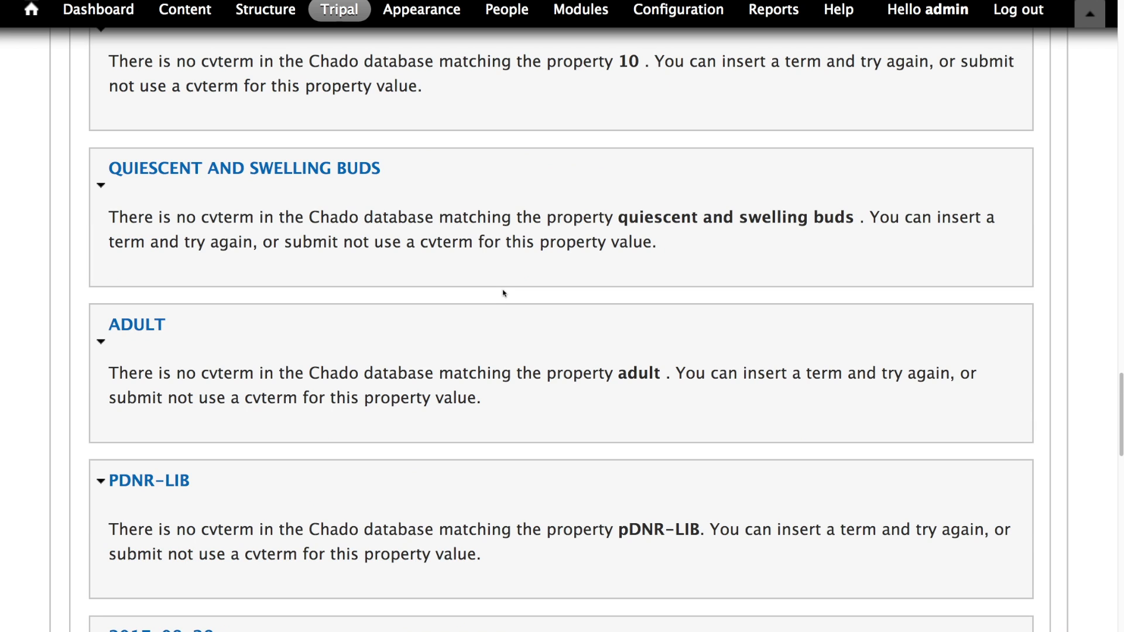
{"action": "scroll", "coordinate": [503, 292], "scroll_direction": "down", "scroll_amount": 20}
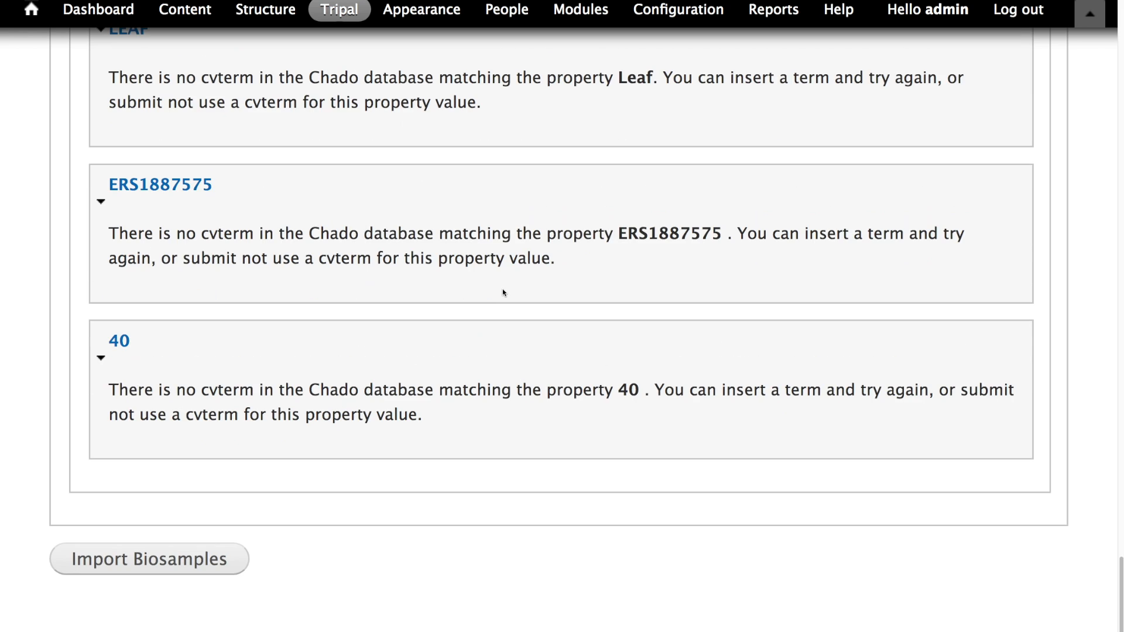
- Submit the Import Biosamples job and run it in the terminal with the copied drush trp-run-jobs command
{"action": "left_click", "coordinate": [126, 563]}
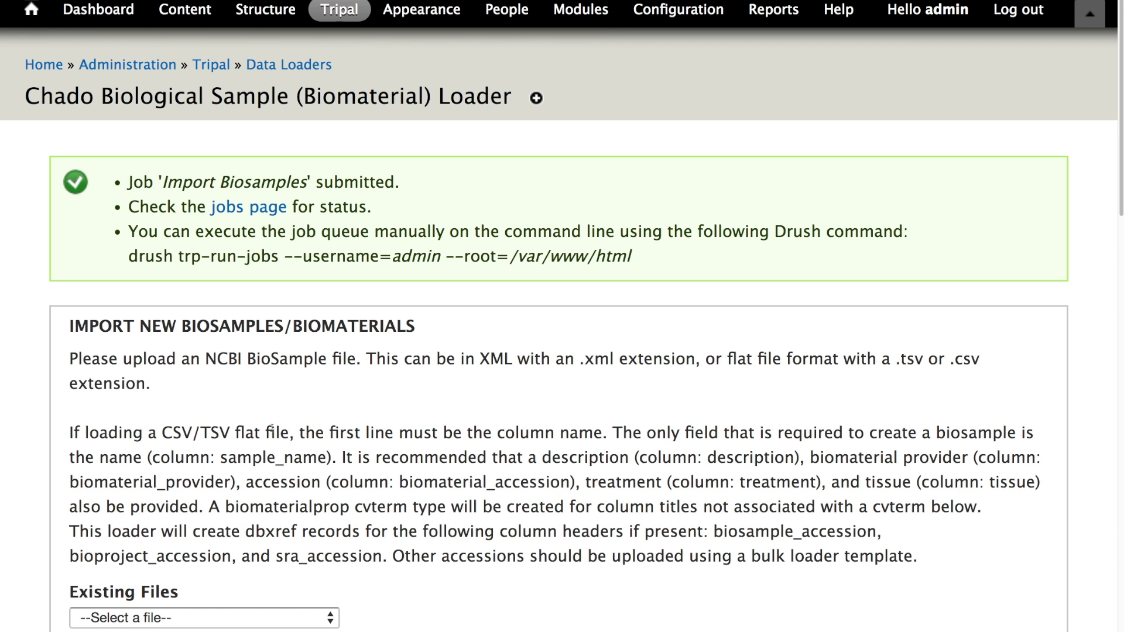
{"action": "triple_click", "coordinate": [263, 260]}
{"action": "key", "text": "super+c"}
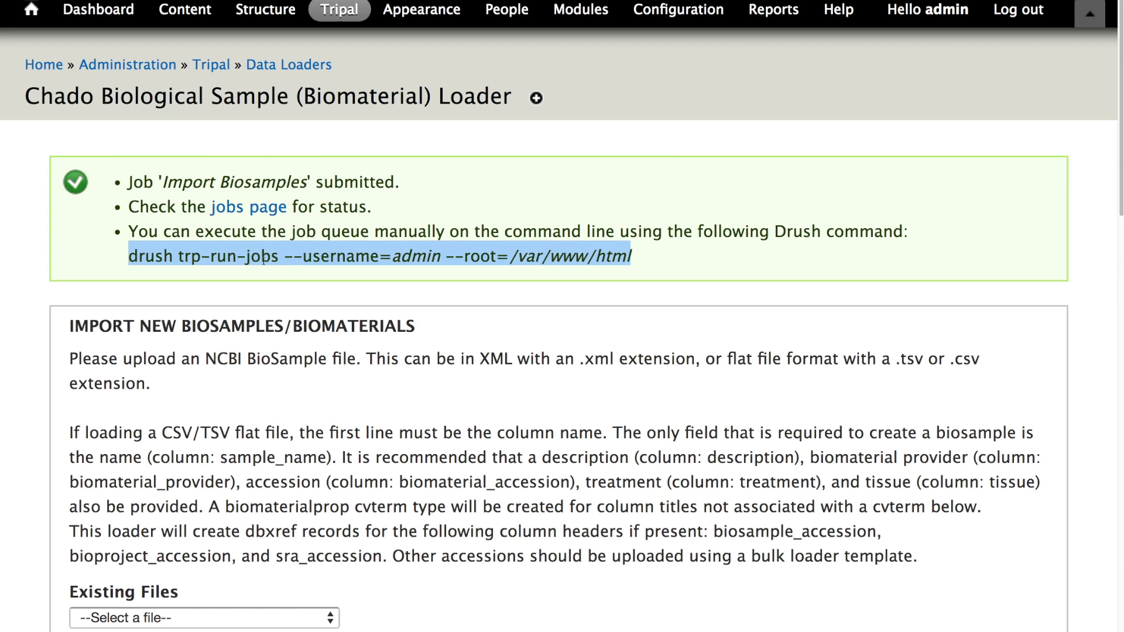
{"action": "key", "text": "super+Tab"}
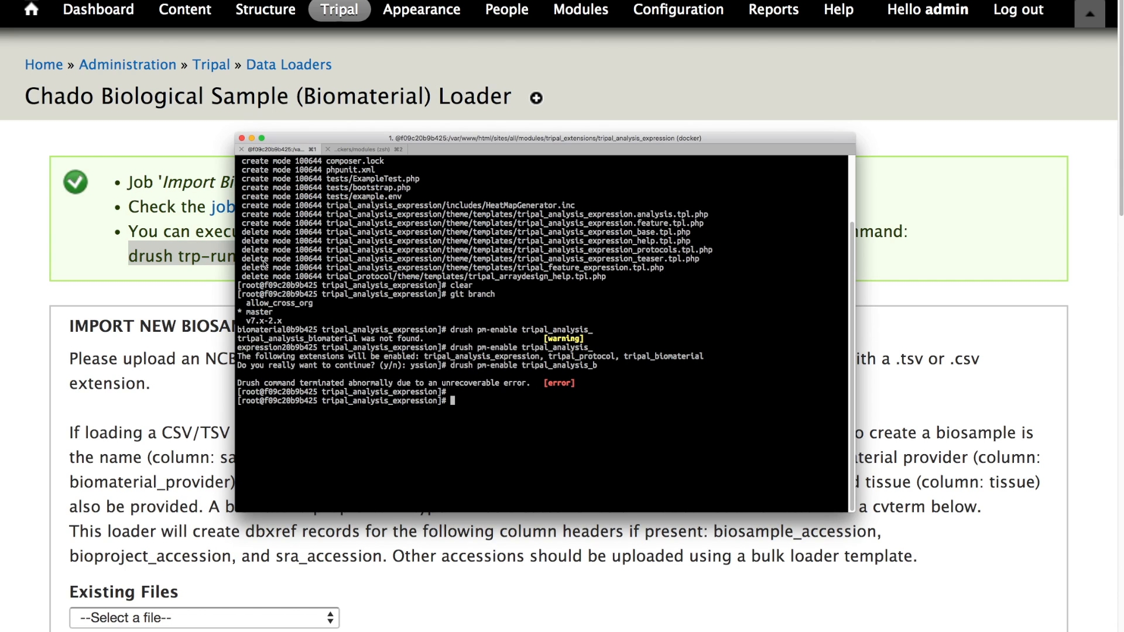
{"action": "key", "text": "super+v"}
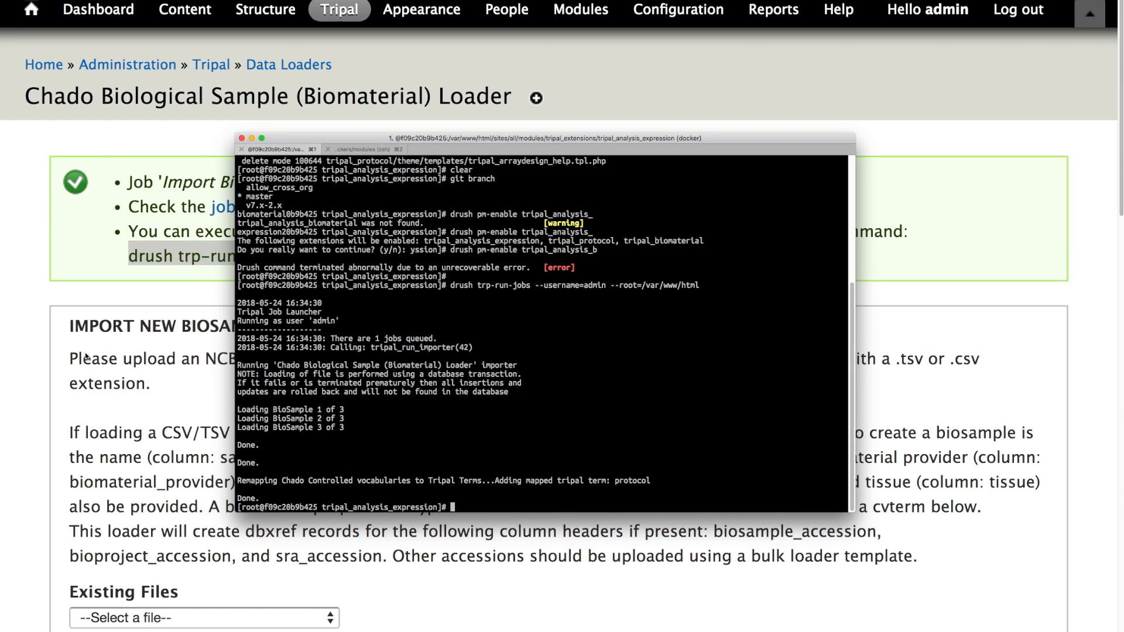
- Filter the Tripal content list to show only Biological Sample items
{"action": "key", "text": "super+Tab"}
{"action": "left_click", "coordinate": [184, 11]}
{"action": "left_click", "coordinate": [714, 103]}
{"action": "left_click", "coordinate": [283, 307]}
{"action": "left_click", "coordinate": [235, 322]}
{"action": "left_click", "coordinate": [289, 293]}
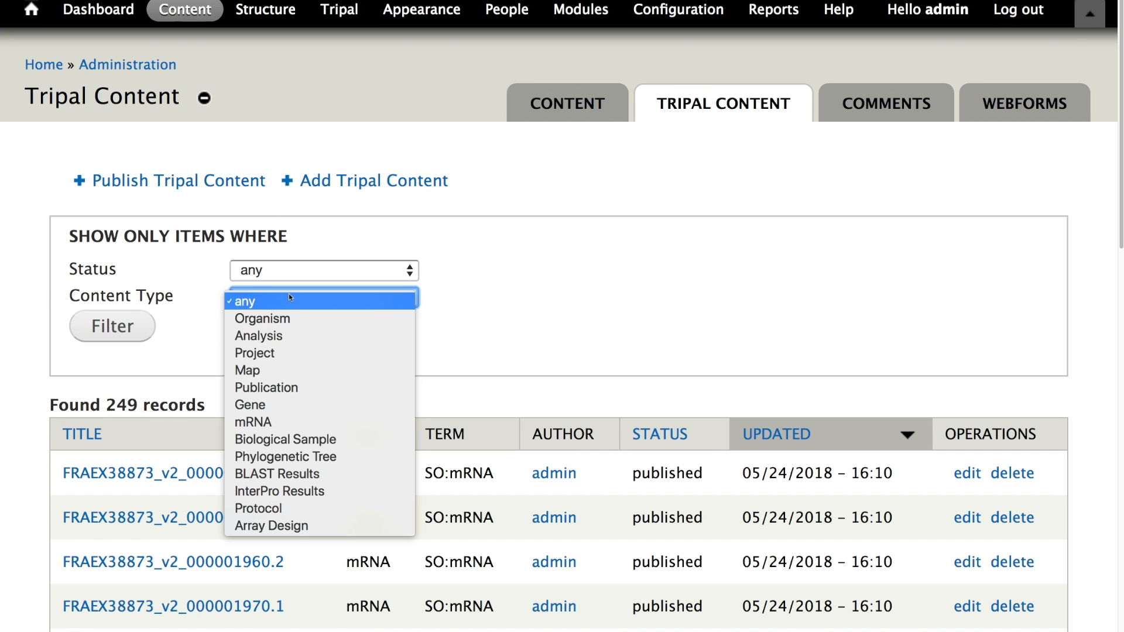
{"action": "left_click", "coordinate": [271, 436]}
{"action": "left_click", "coordinate": [140, 332]}
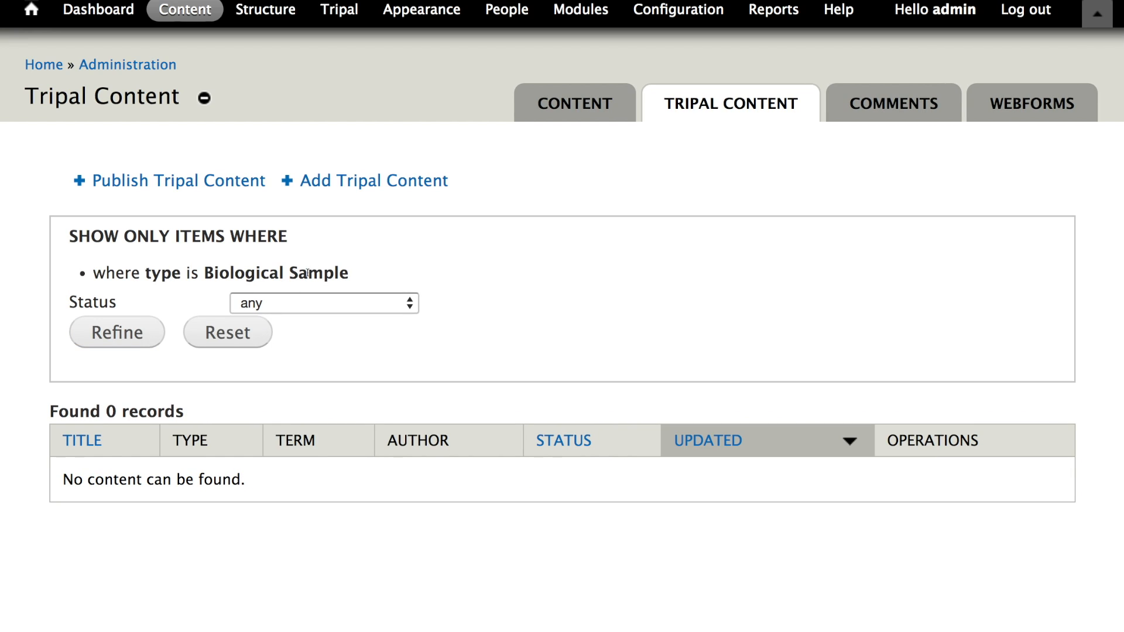
- Publish Tripal content for the Biological Sample content type
{"action": "left_click", "coordinate": [236, 184]}
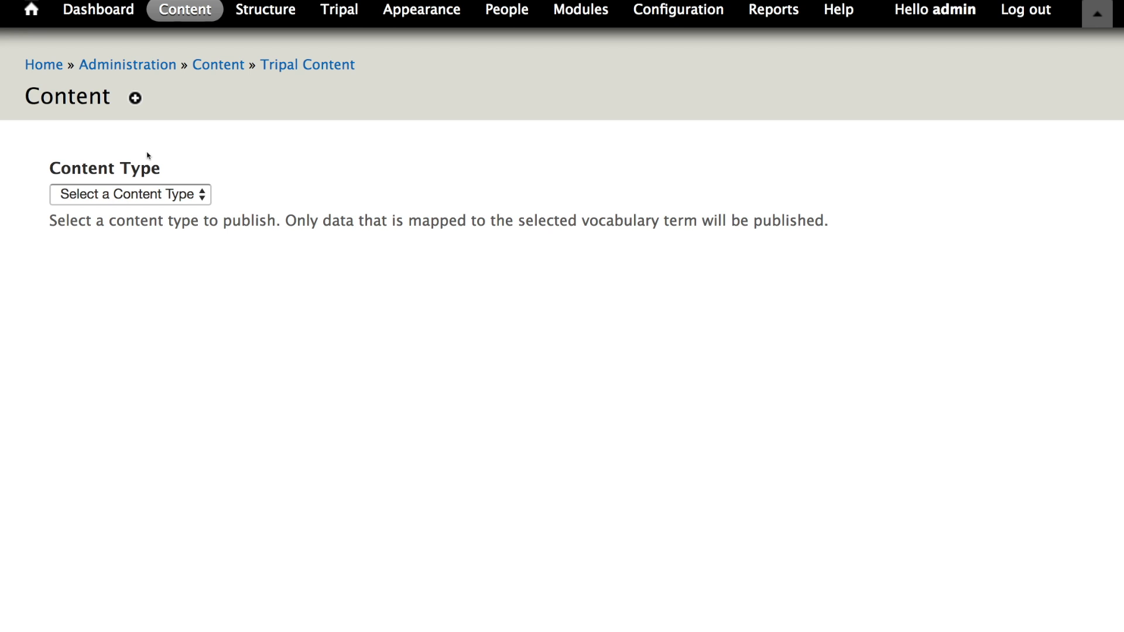
{"action": "left_click", "coordinate": [162, 189]}
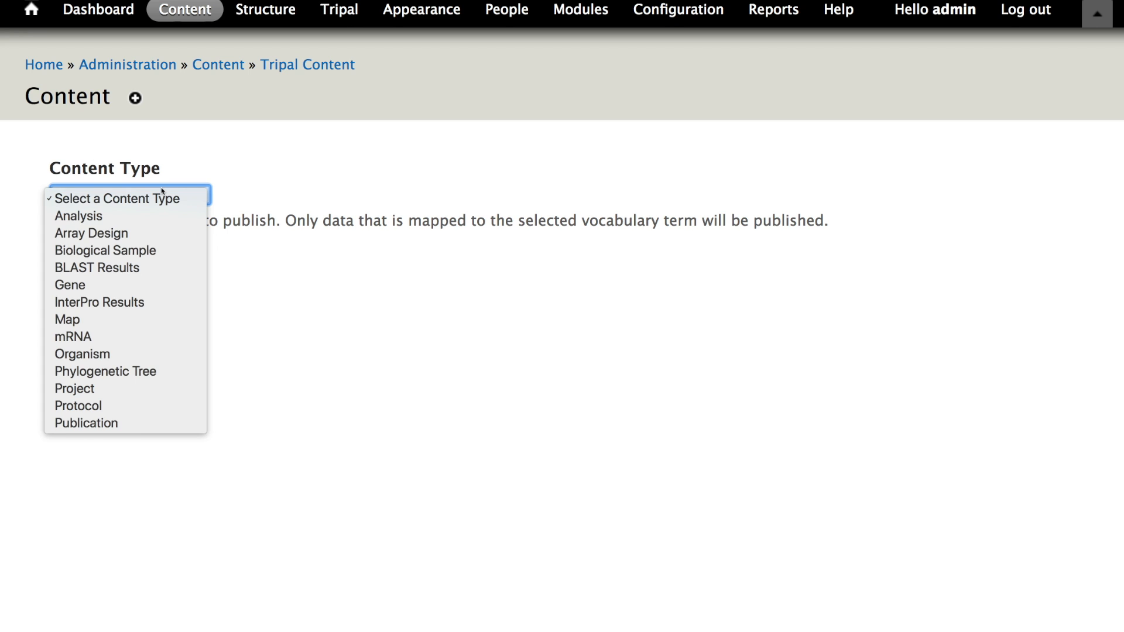
{"action": "left_click", "coordinate": [116, 251]}
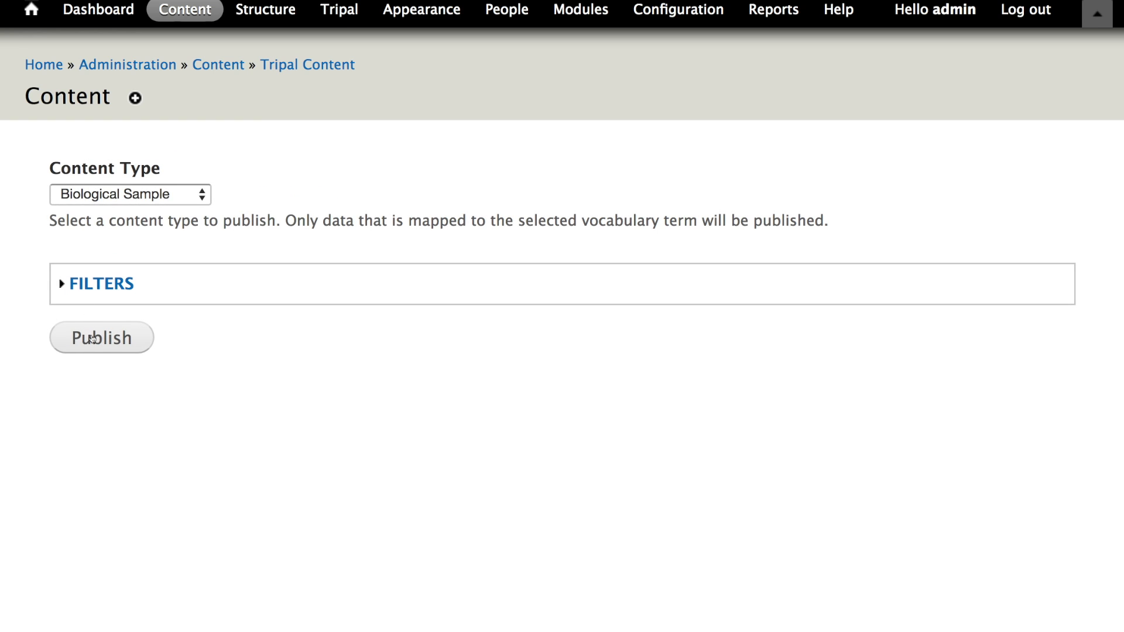
{"action": "left_click", "coordinate": [93, 338]}
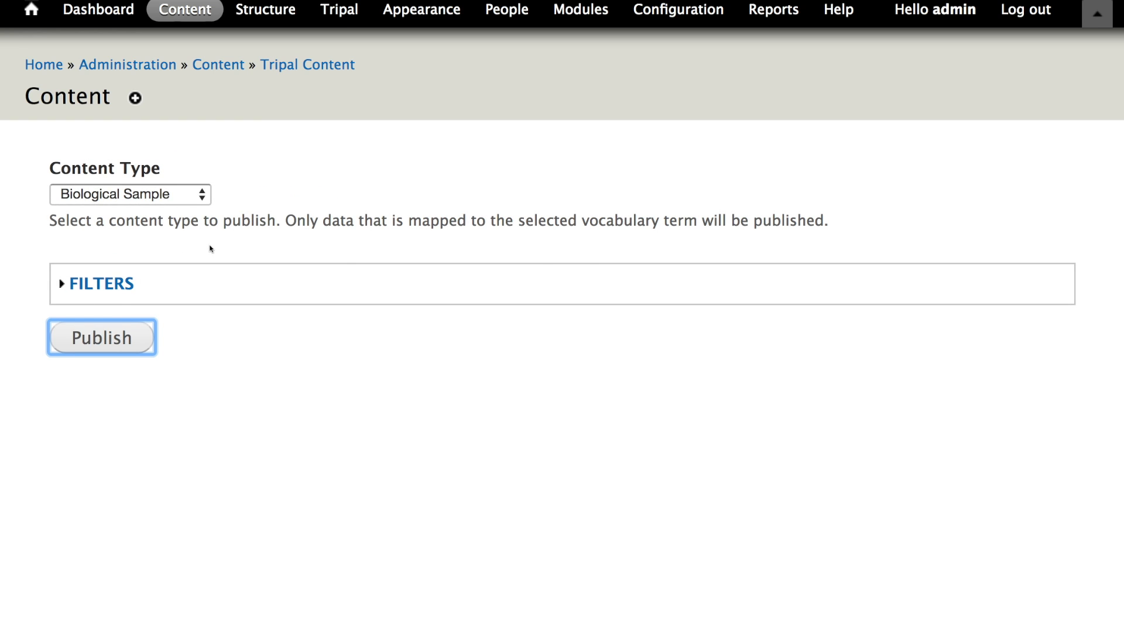
- Rerun the drush trp-run-jobs command in the terminal to execute the Biological Sample publish job
{"action": "triple_click", "coordinate": [243, 259]}
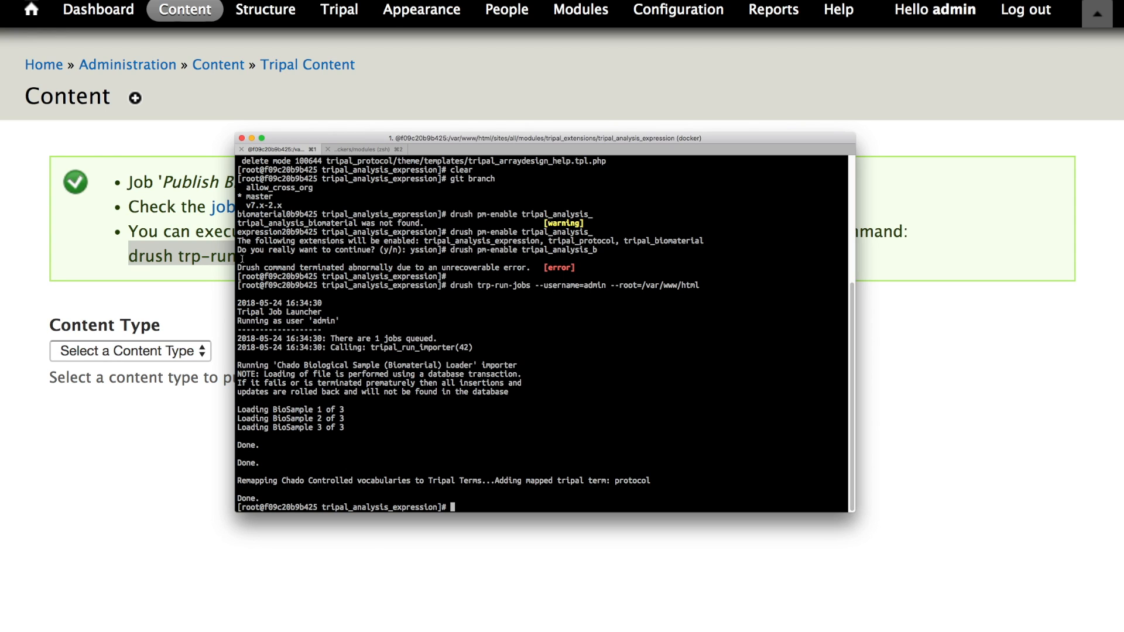
{"action": "key", "text": "Up"}
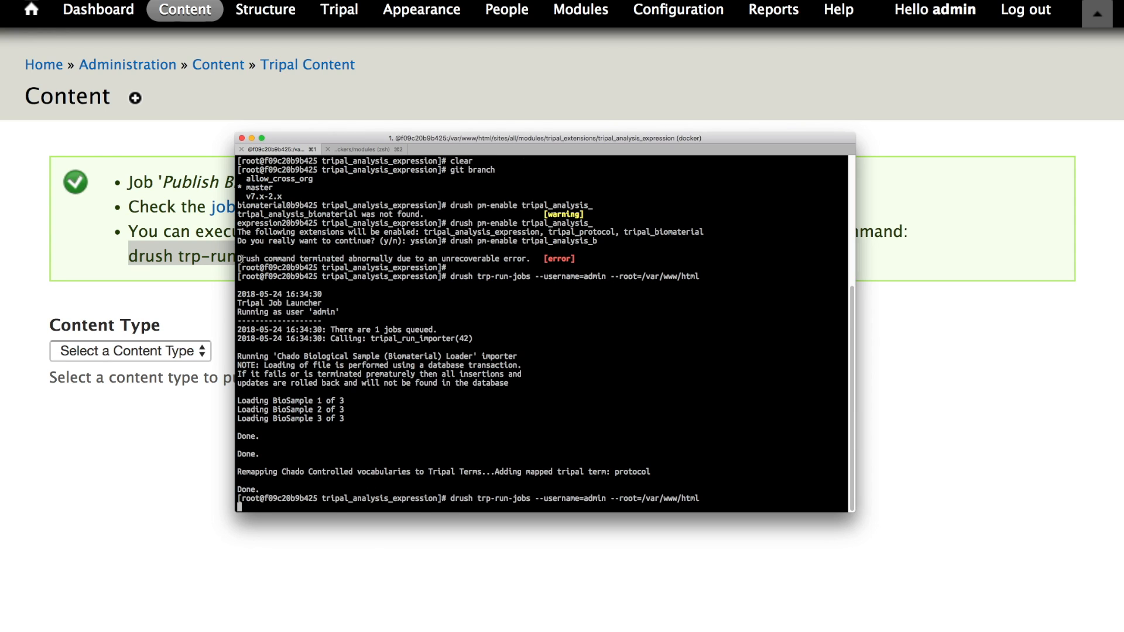
{"action": "key", "text": "Return"}
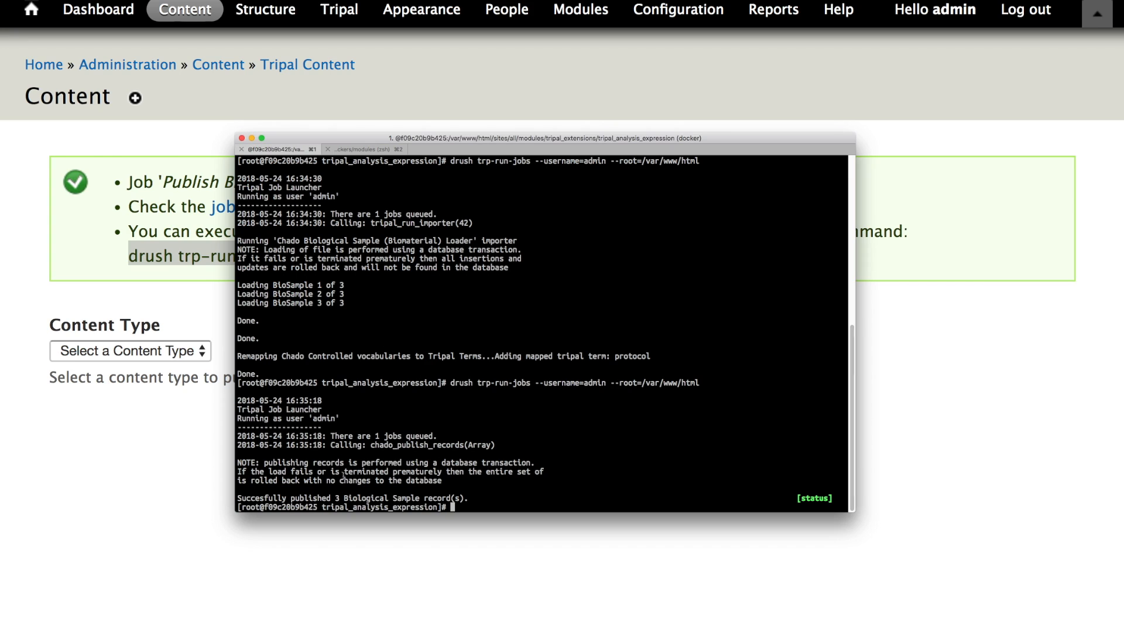
{"action": "triple_click", "coordinate": [300, 500]}
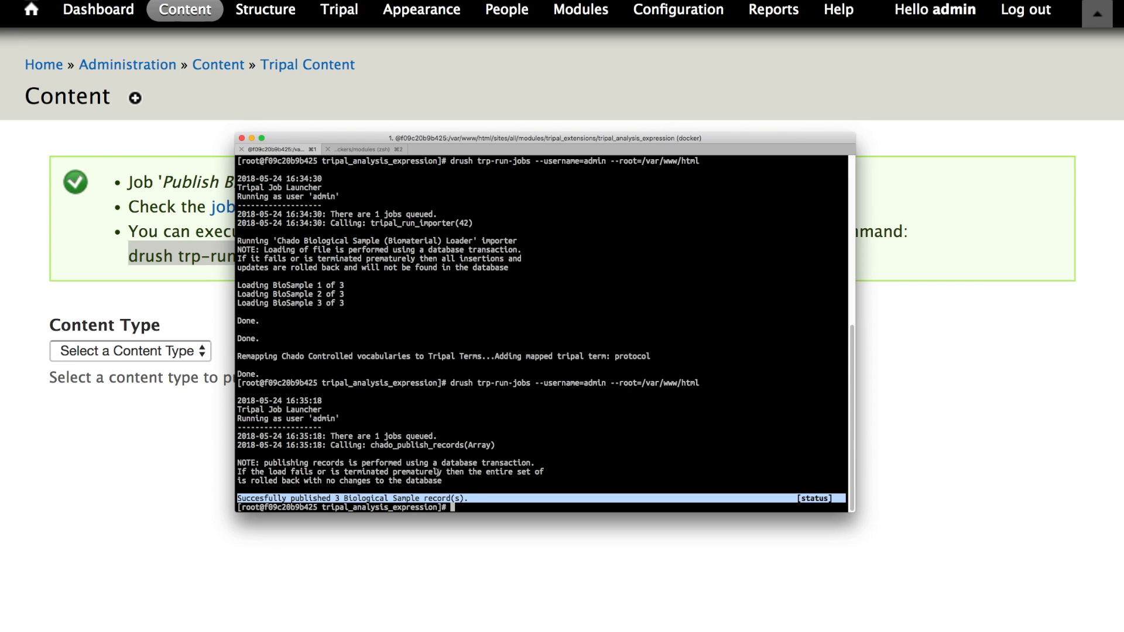
- Open the published sample ERS1887575 from the Tripal content list
{"action": "left_click", "coordinate": [166, 317]}
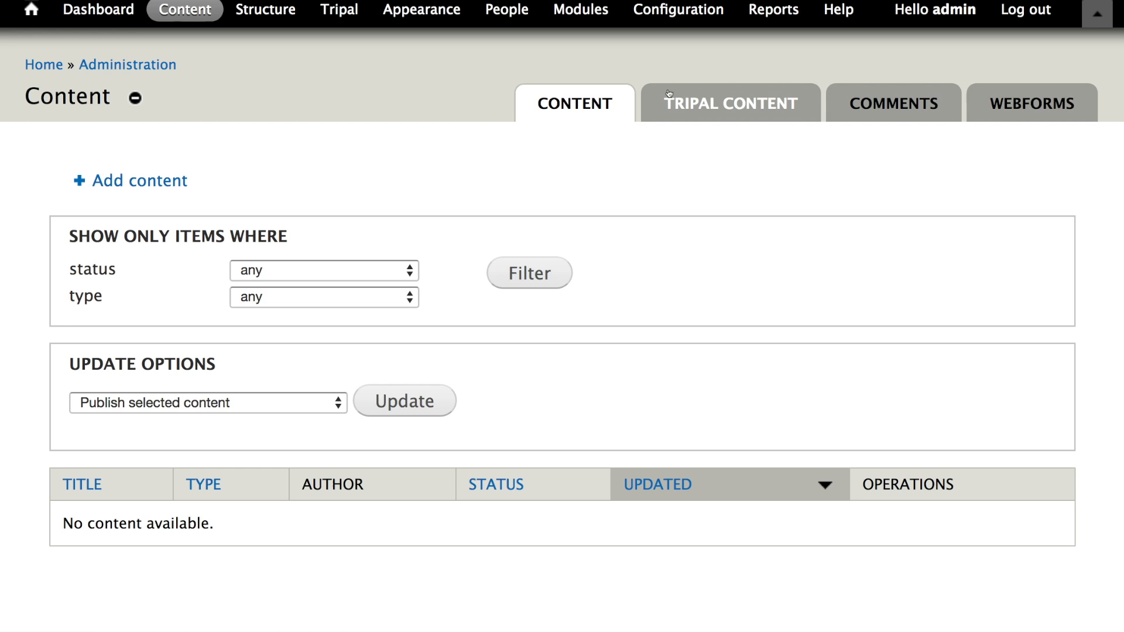
{"action": "left_click", "coordinate": [666, 93]}
{"action": "scroll", "coordinate": [234, 336], "scroll_direction": "down", "scroll_amount": 1}
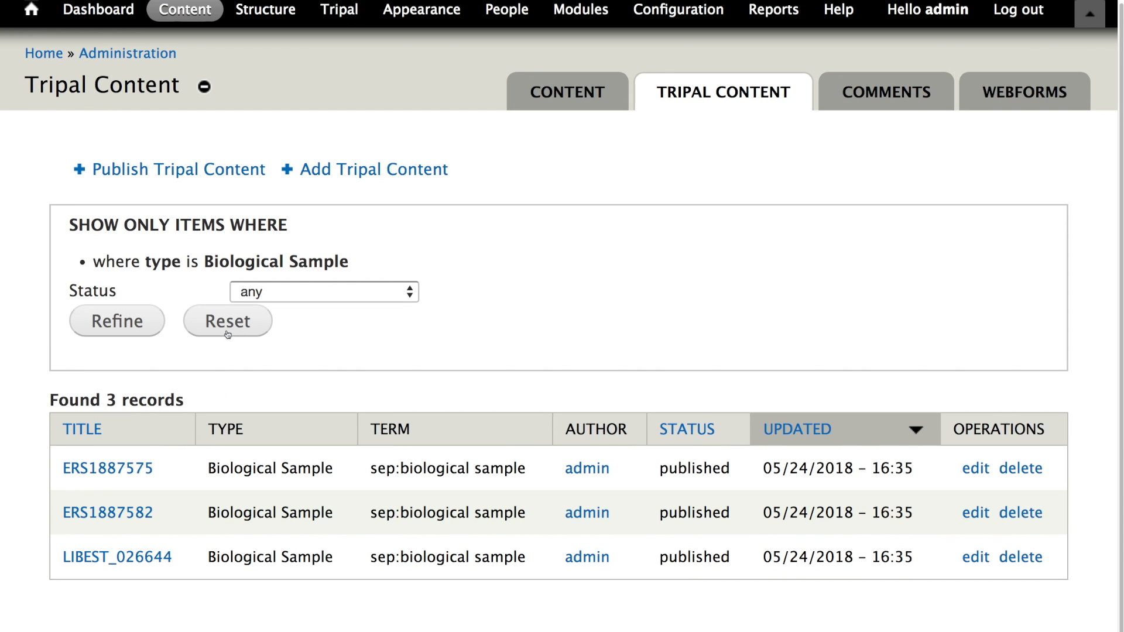
{"action": "left_click", "coordinate": [106, 471]}
{"action": "scroll", "coordinate": [348, 348], "scroll_direction": "down", "scroll_amount": 5}
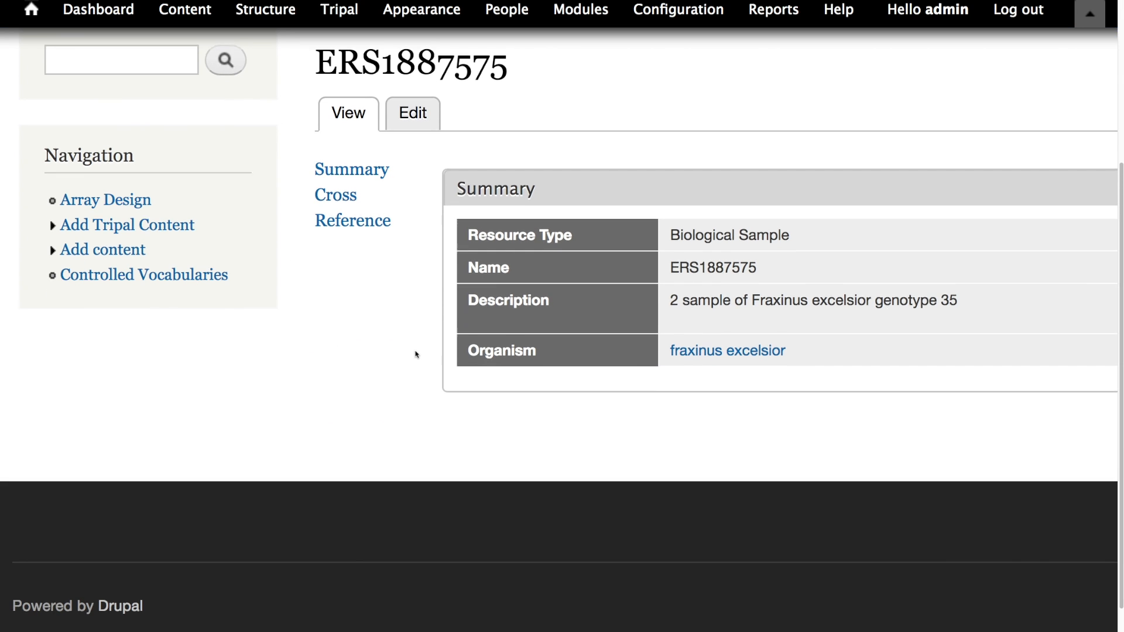
- Examine the Summary and Cross Reference panes on the ERS1887575 sample page
{"action": "scroll", "coordinate": [412, 340], "scroll_direction": "up", "scroll_amount": 2}
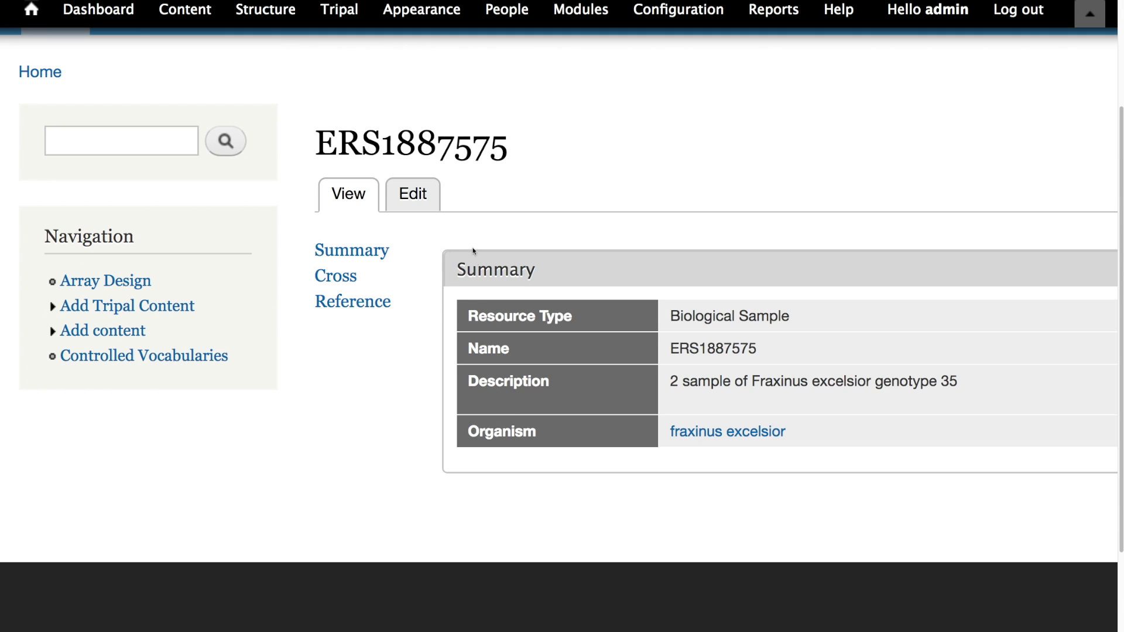
{"action": "left_click", "coordinate": [383, 260]}
{"action": "left_click", "coordinate": [347, 278]}
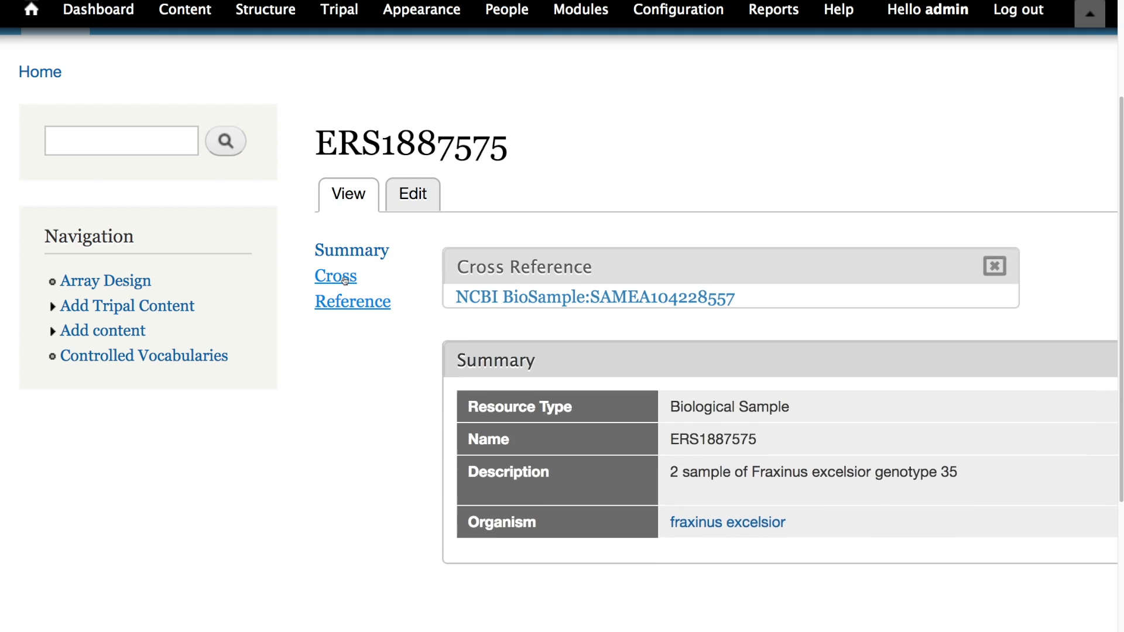
{"action": "left_click", "coordinate": [362, 310]}
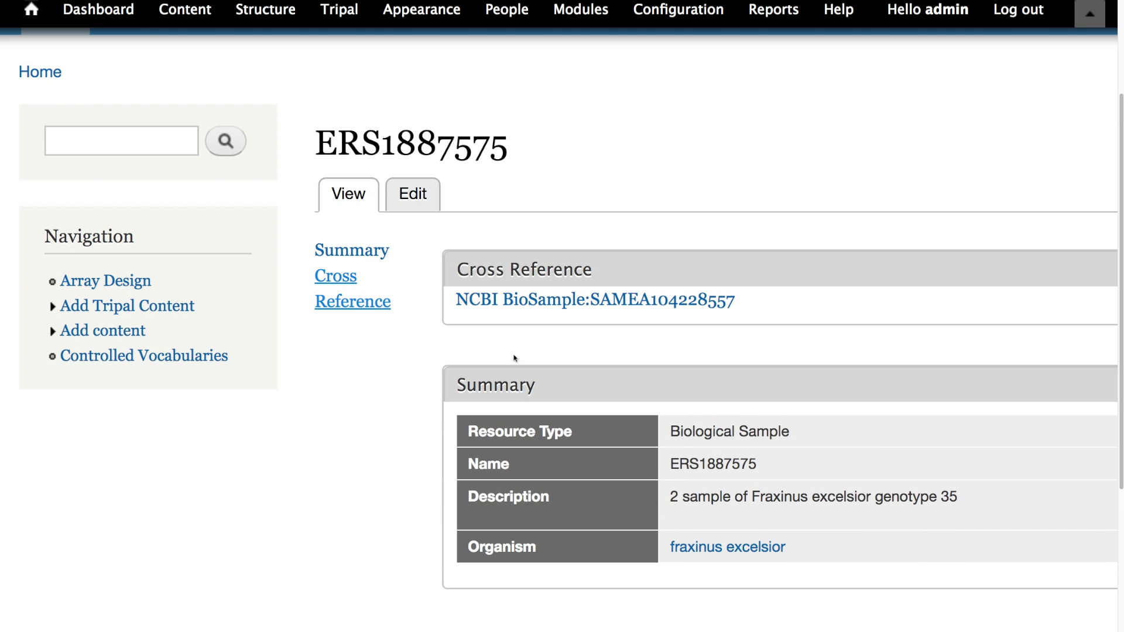
{"action": "left_click", "coordinate": [333, 252]}
{"action": "scroll", "coordinate": [530, 394], "scroll_direction": "down", "scroll_amount": 3}
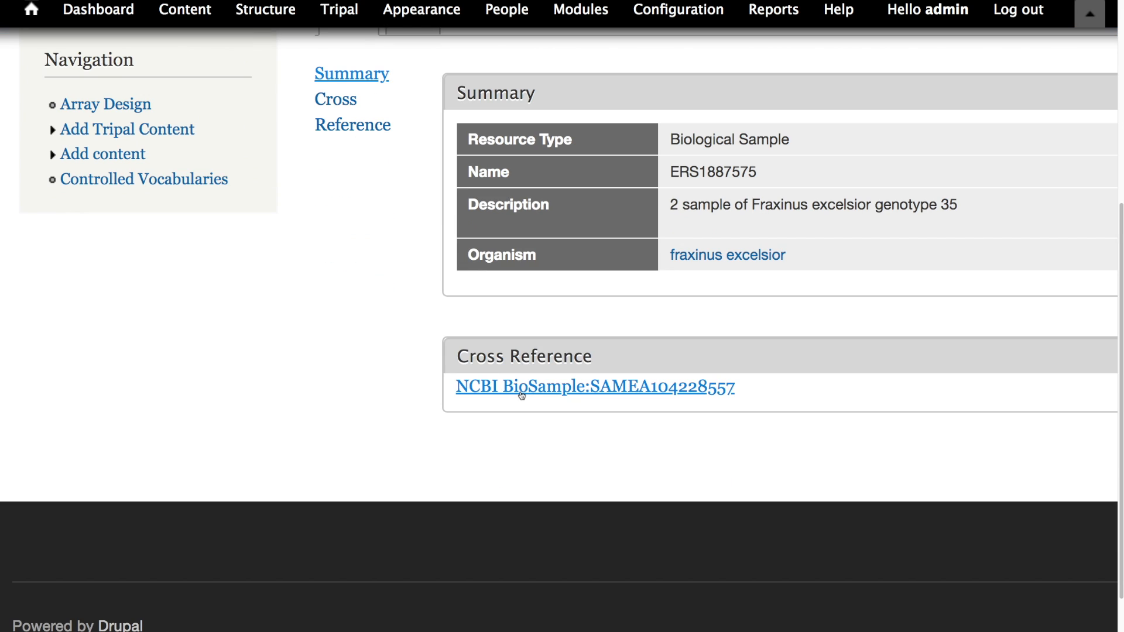
{"action": "scroll", "coordinate": [521, 393], "scroll_direction": "up", "scroll_amount": 1}
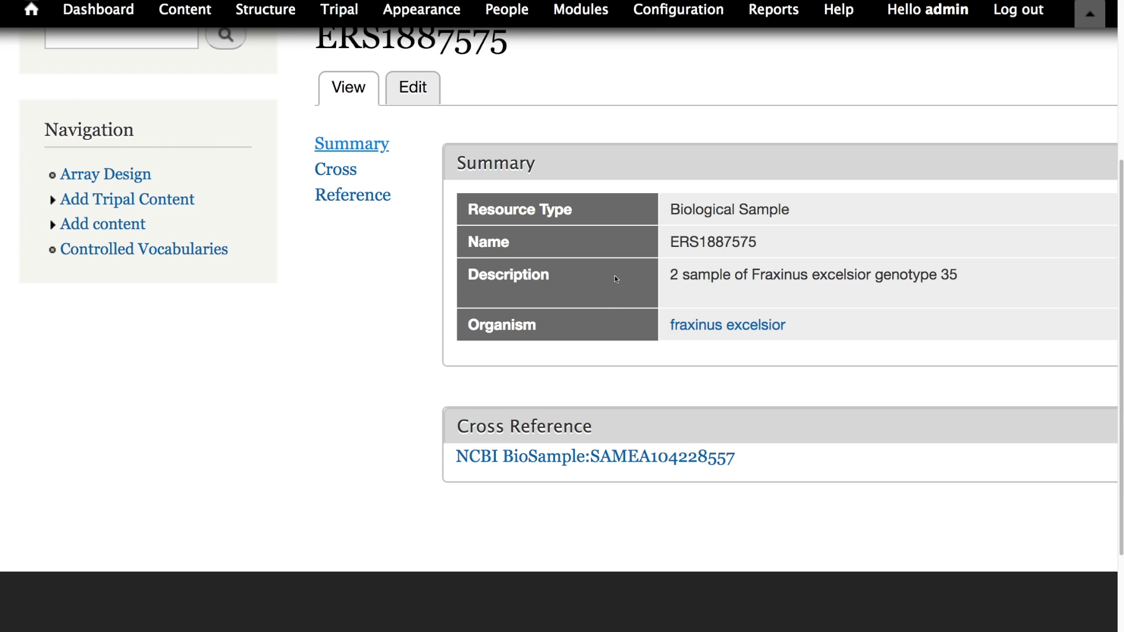
{"action": "scroll", "coordinate": [638, 264], "scroll_direction": "up", "scroll_amount": 5}
{"action": "scroll", "coordinate": [755, 309], "scroll_direction": "down", "scroll_amount": 2}
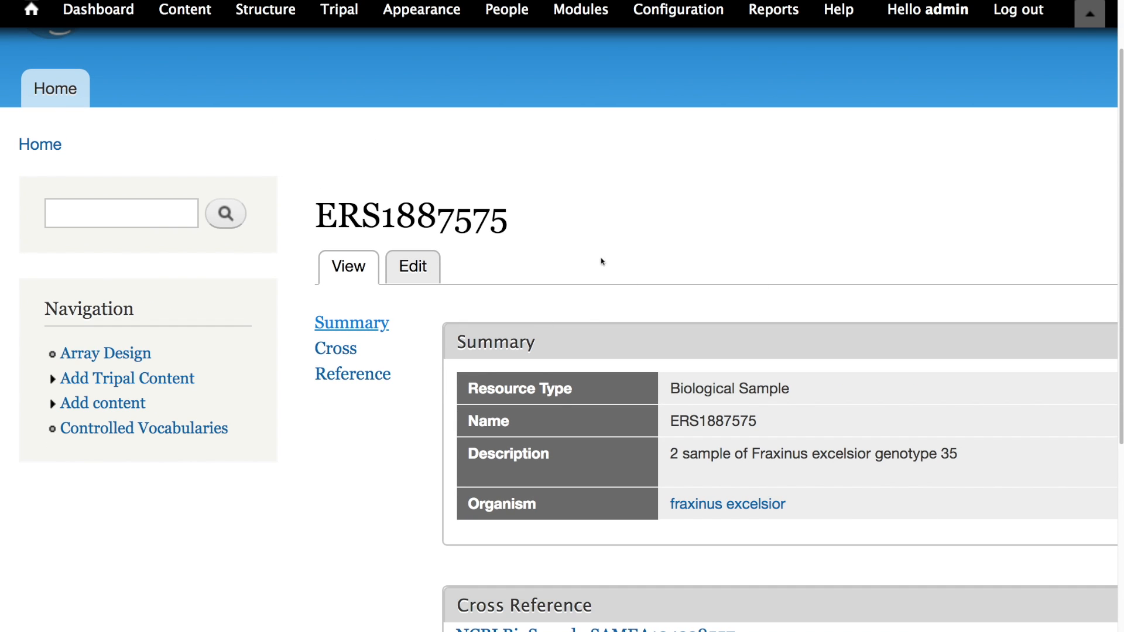
{"action": "scroll", "coordinate": [532, 333], "scroll_direction": "down", "scroll_amount": 3}
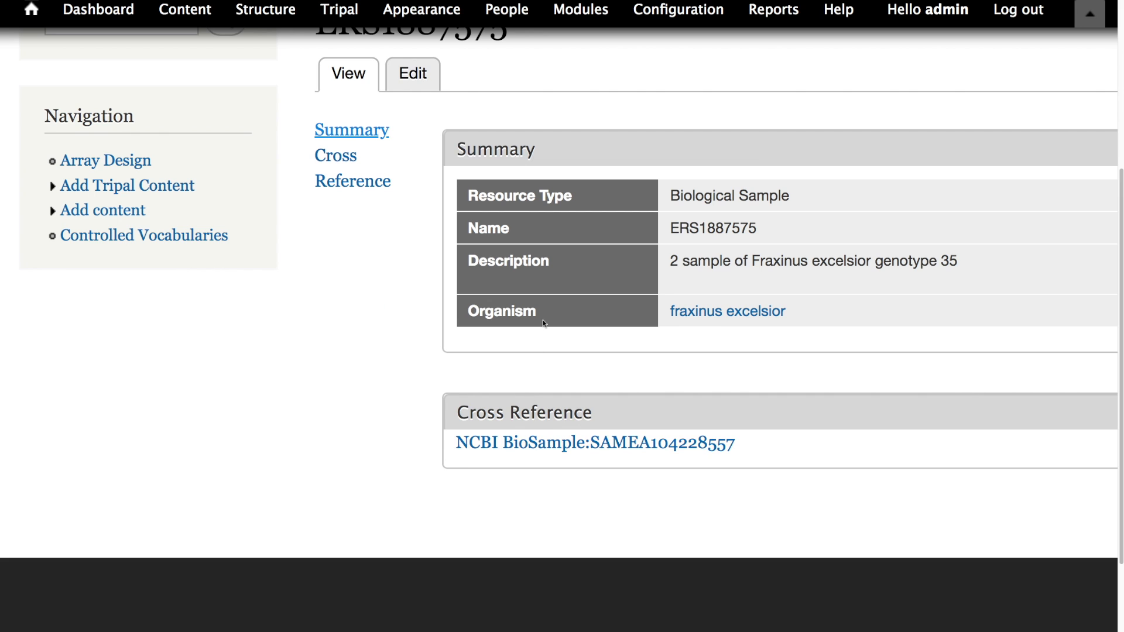
{"action": "scroll", "coordinate": [523, 348], "scroll_direction": "up", "scroll_amount": 5}
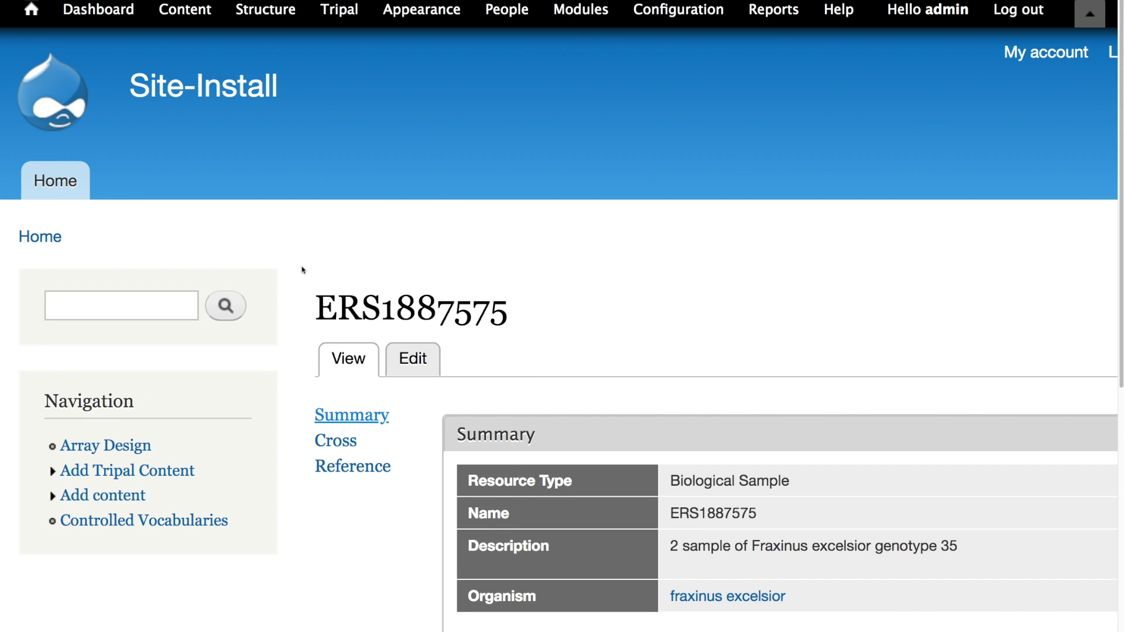
{"action": "left_click_drag", "start_coordinate": [670, 482], "coordinate": [789, 481]}
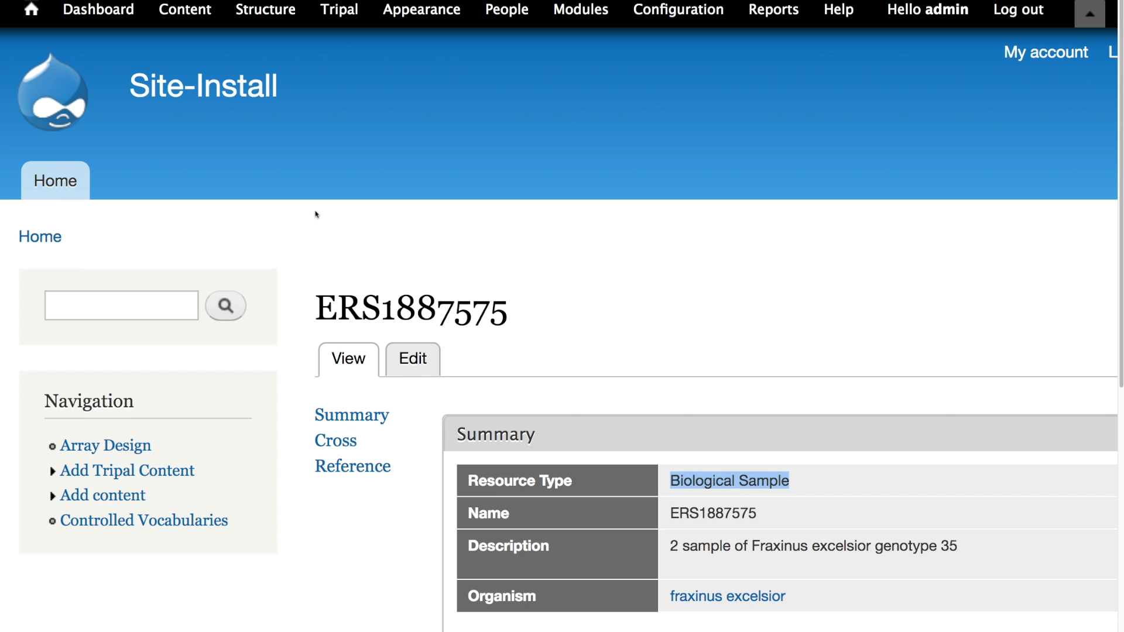
{"action": "left_click", "coordinate": [316, 214]}
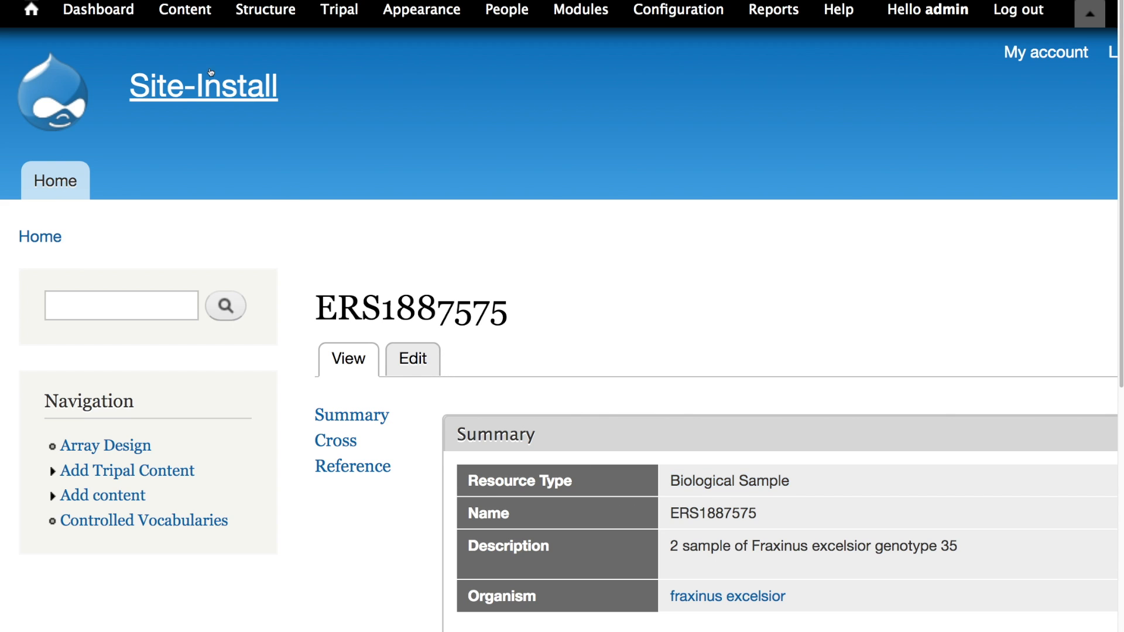
- Open the Biological Sample content type's field management page and check for new fields
{"action": "left_click", "coordinate": [196, 21]}
{"action": "left_click", "coordinate": [271, 19]}
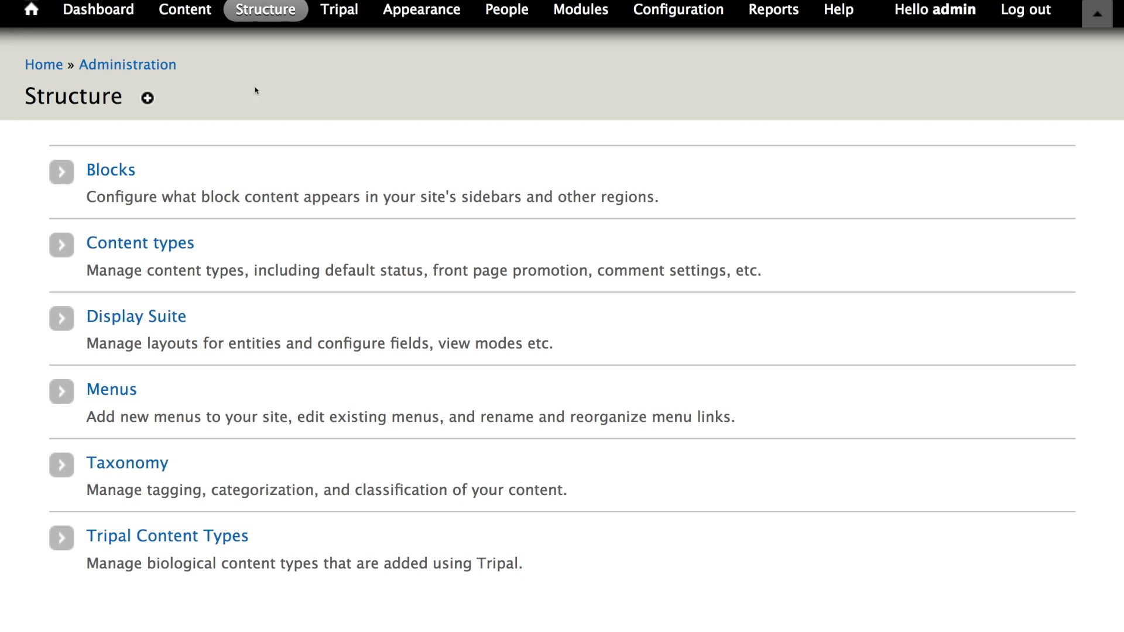
{"action": "left_click", "coordinate": [186, 543]}
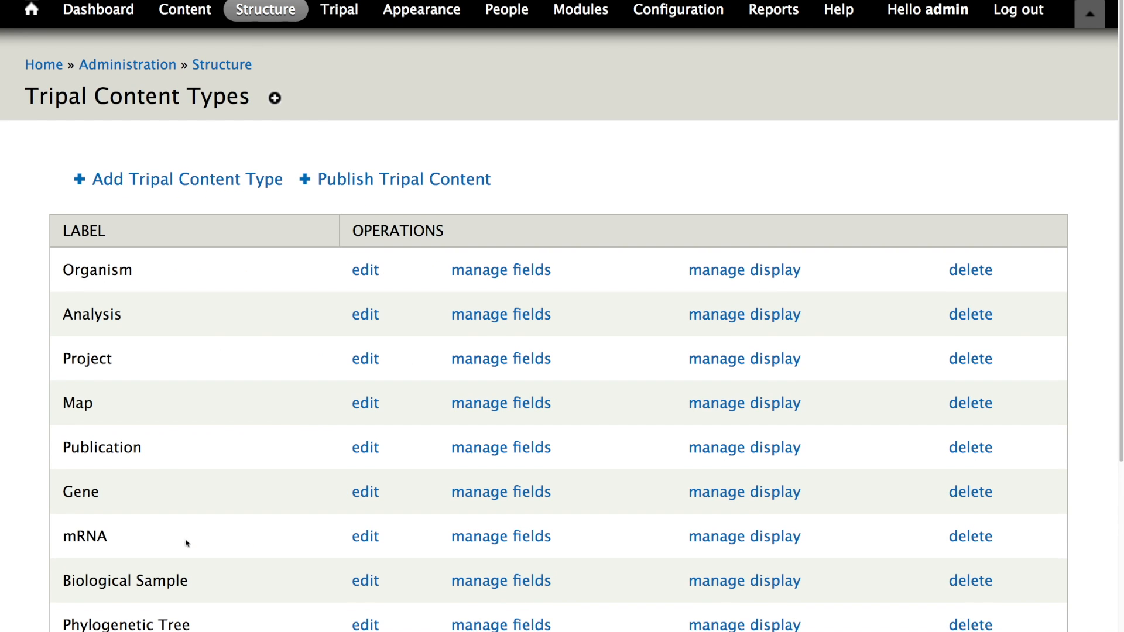
{"action": "scroll", "coordinate": [256, 539], "scroll_direction": "down", "scroll_amount": 5}
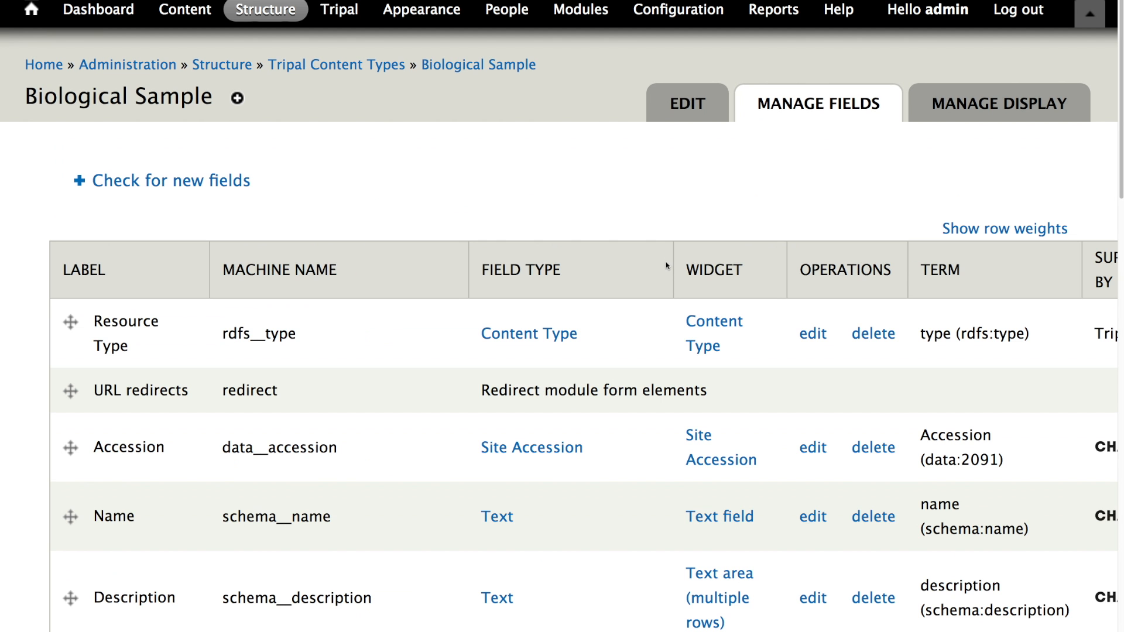
{"action": "scroll", "coordinate": [315, 245], "scroll_direction": "down", "scroll_amount": 3}
{"action": "scroll", "coordinate": [315, 245], "scroll_direction": "down", "scroll_amount": 8}
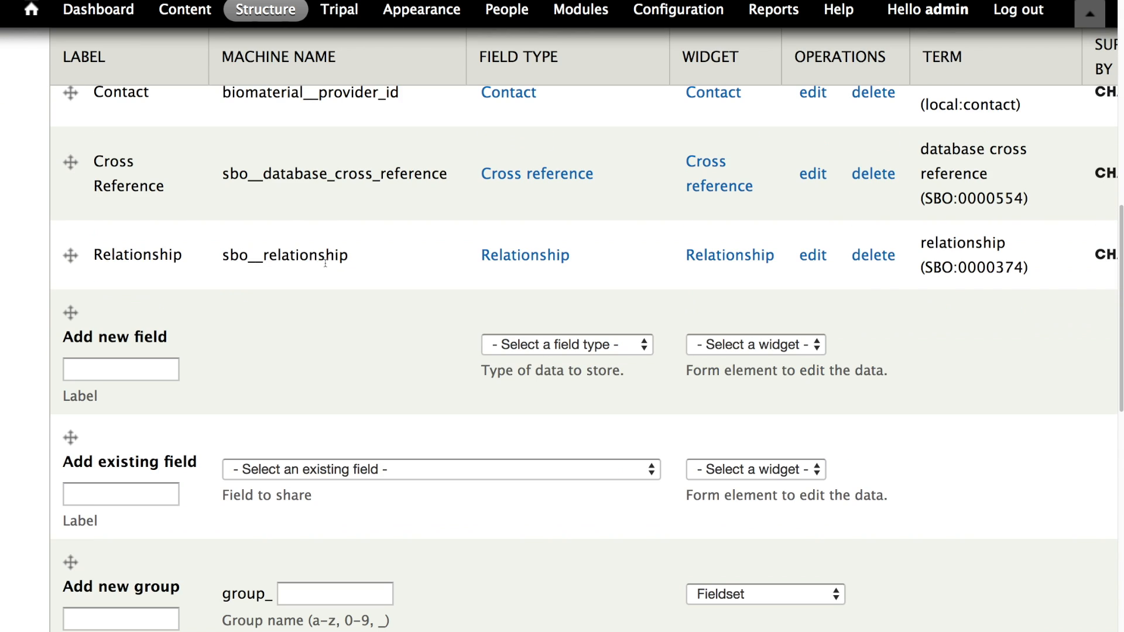
{"action": "scroll", "coordinate": [313, 264], "scroll_direction": "up", "scroll_amount": 5}
{"action": "scroll", "coordinate": [309, 265], "scroll_direction": "up", "scroll_amount": 3}
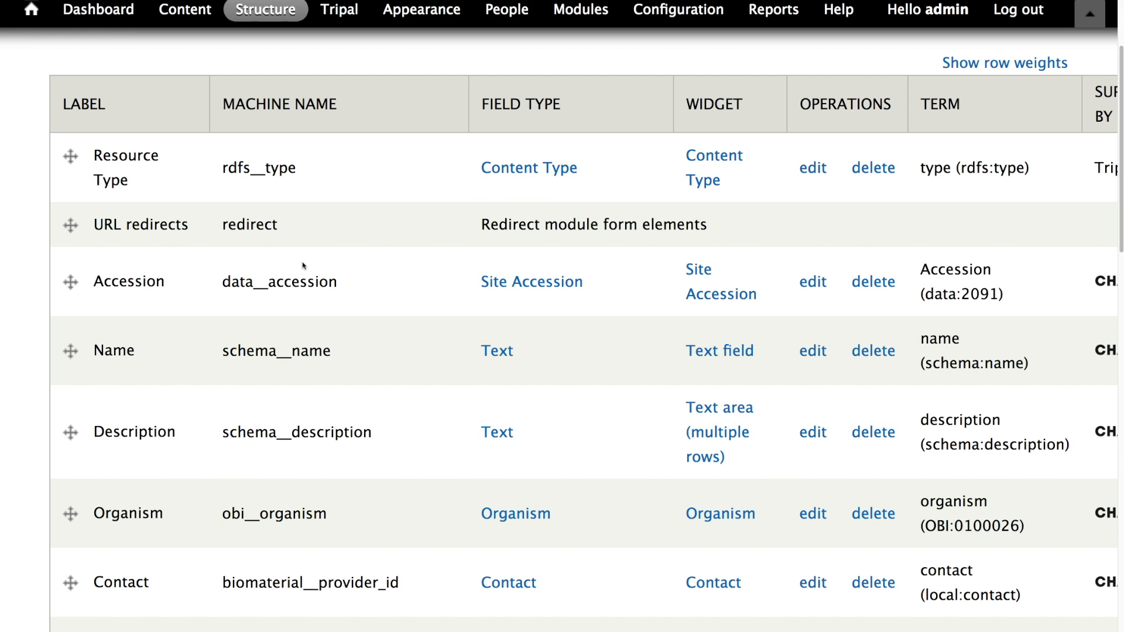
{"action": "scroll", "coordinate": [386, 345], "scroll_direction": "down", "scroll_amount": 3}
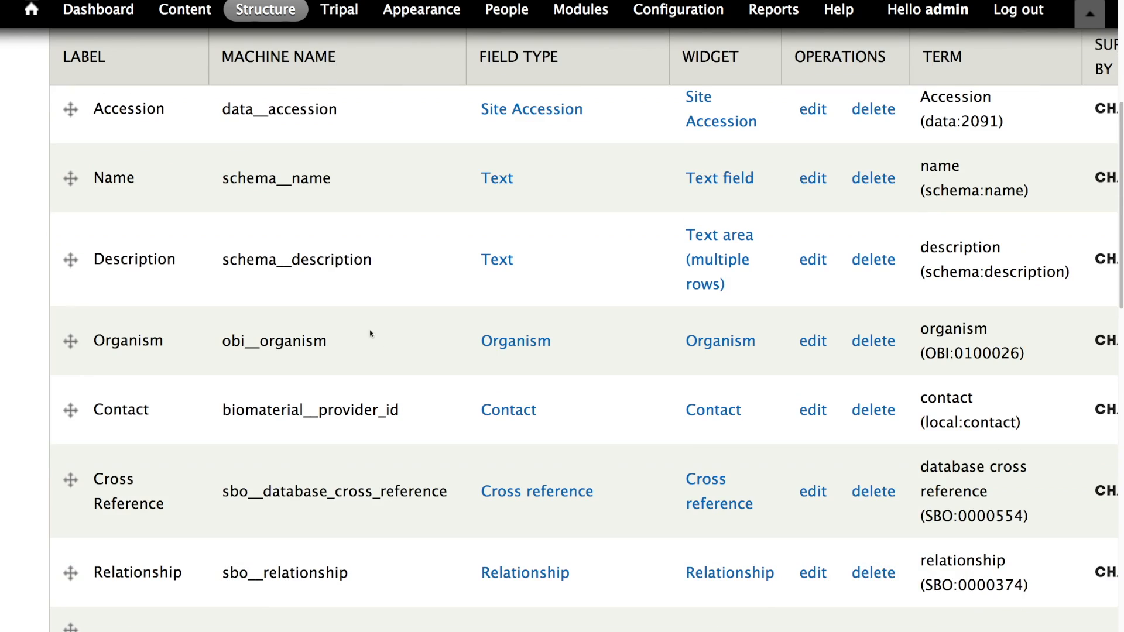
{"action": "scroll", "coordinate": [352, 327], "scroll_direction": "up", "scroll_amount": 6}
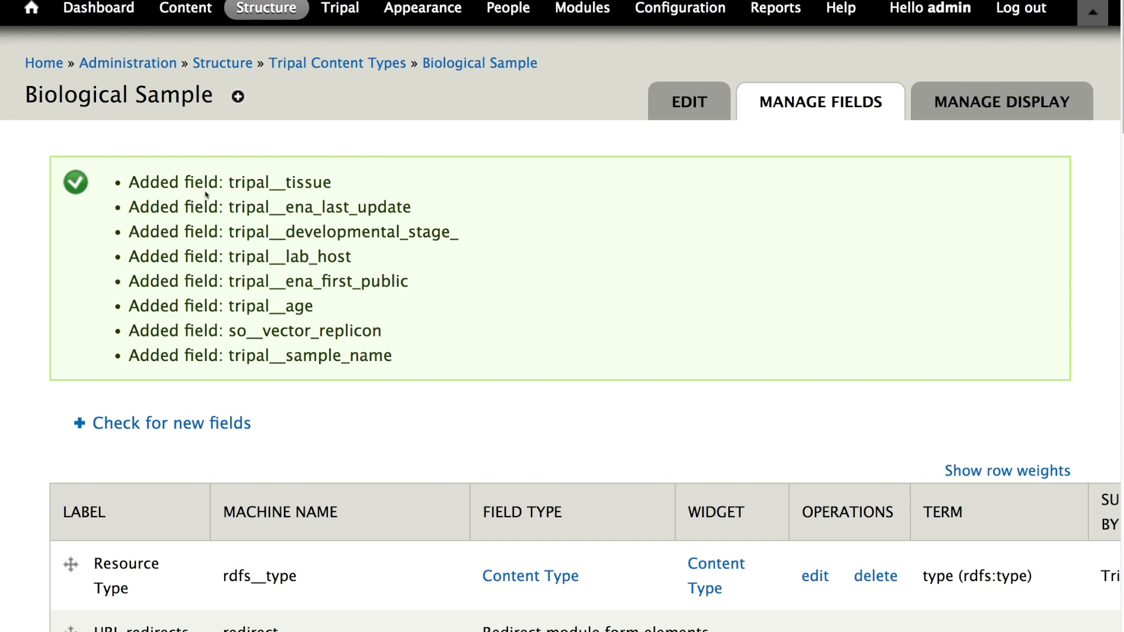
- Review the newly added Chado property fields listed for the Biological Sample content type
{"action": "left_click_drag", "start_coordinate": [158, 185], "coordinate": [410, 308]}
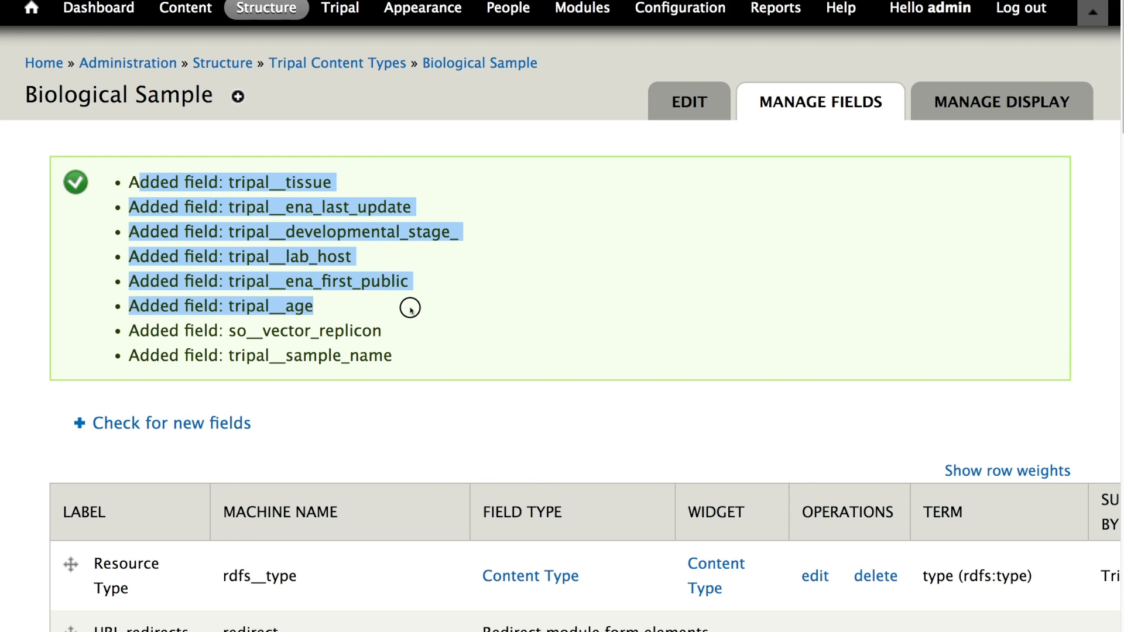
{"action": "left_click", "coordinate": [230, 182]}
{"action": "left_click_drag", "start_coordinate": [229, 182], "coordinate": [319, 177]}
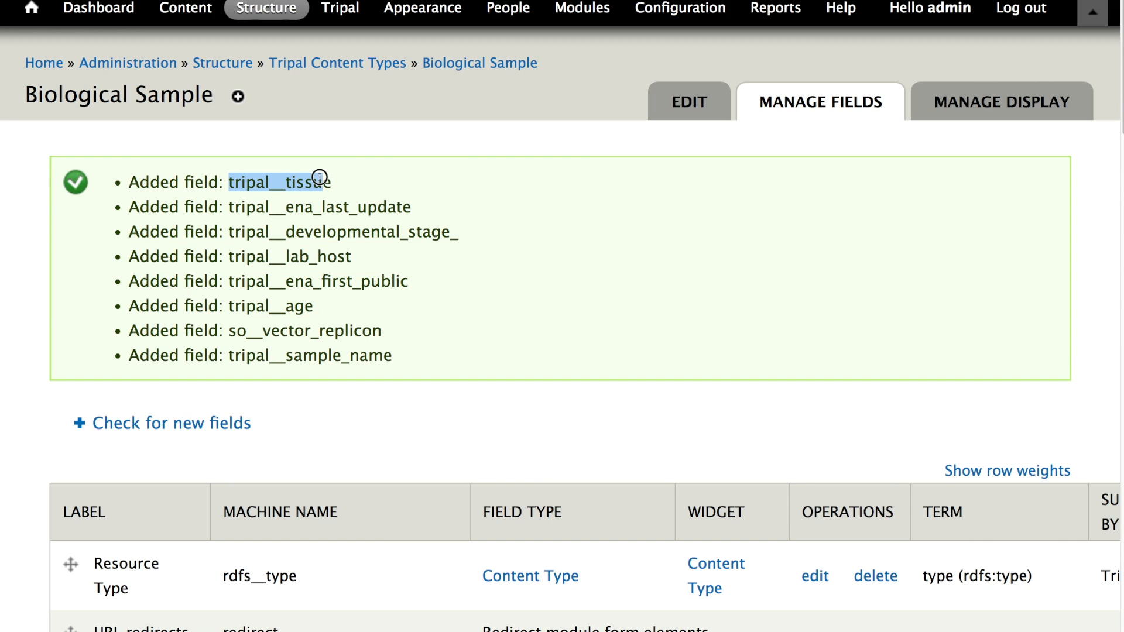
{"action": "double_click", "coordinate": [229, 207]}
{"action": "left_click", "coordinate": [229, 207]}
{"action": "left_click_drag", "start_coordinate": [229, 207], "coordinate": [415, 202]}
{"action": "left_click", "coordinate": [287, 209]}
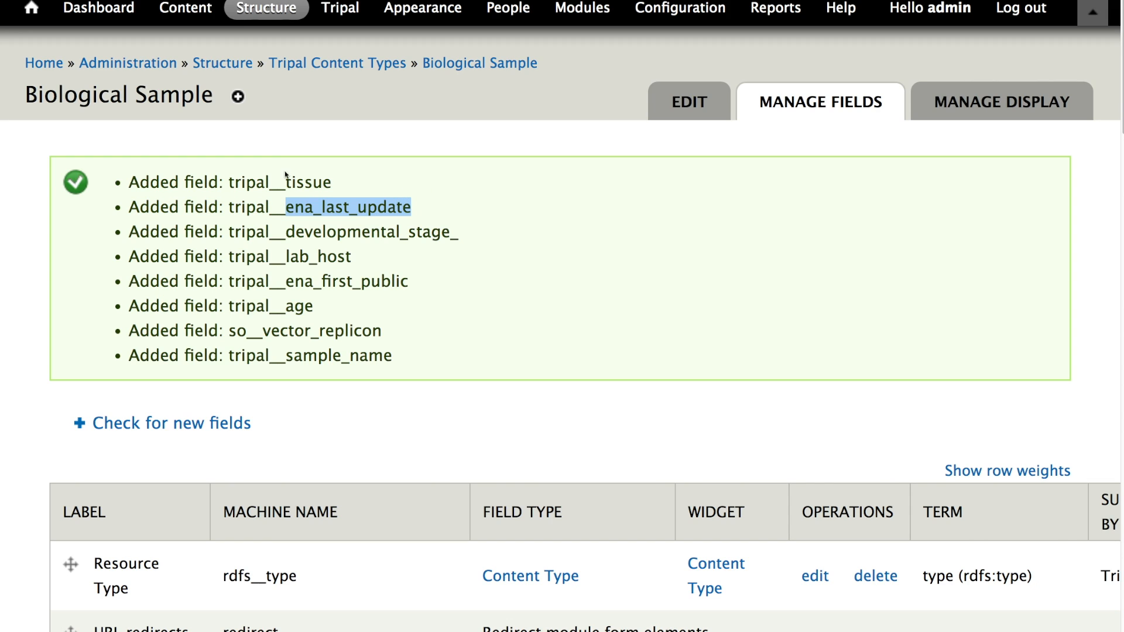
{"action": "left_click_drag", "start_coordinate": [229, 206], "coordinate": [408, 203]}
{"action": "double_click", "coordinate": [348, 209]}
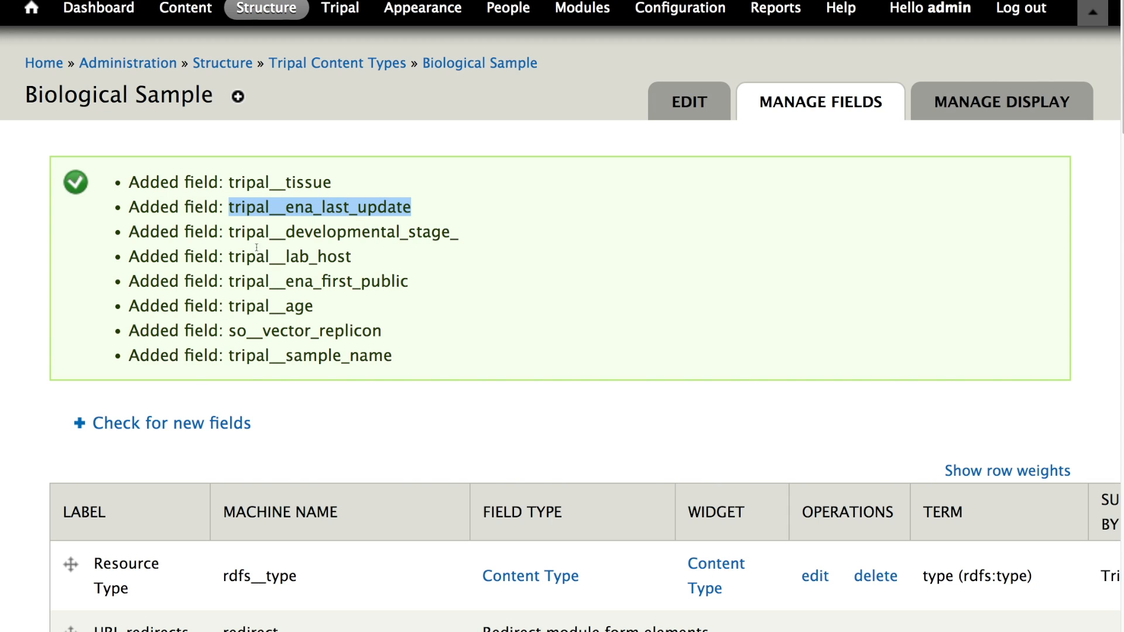
{"action": "scroll", "coordinate": [304, 289], "scroll_direction": "down", "scroll_amount": 1}
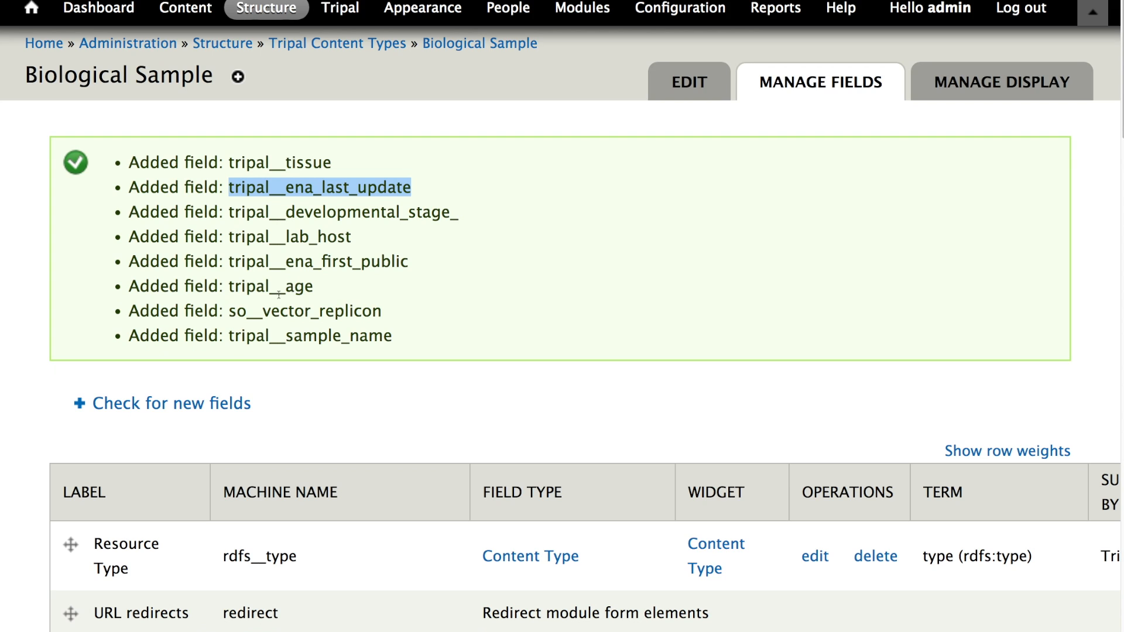
{"action": "left_click_drag", "start_coordinate": [230, 311], "coordinate": [376, 317]}
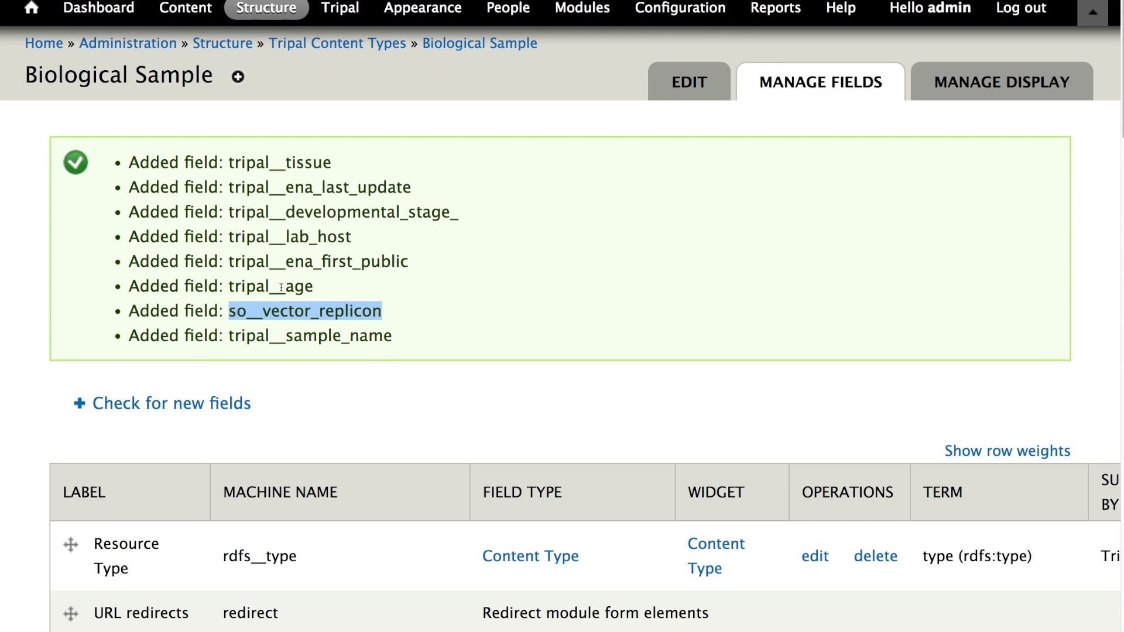
{"action": "scroll", "coordinate": [281, 287], "scroll_direction": "down", "scroll_amount": 8}
{"action": "scroll", "coordinate": [251, 257], "scroll_direction": "up", "scroll_amount": 9}
{"action": "scroll", "coordinate": [250, 260], "scroll_direction": "down", "scroll_amount": 5}
{"action": "scroll", "coordinate": [250, 260], "scroll_direction": "down", "scroll_amount": 20}
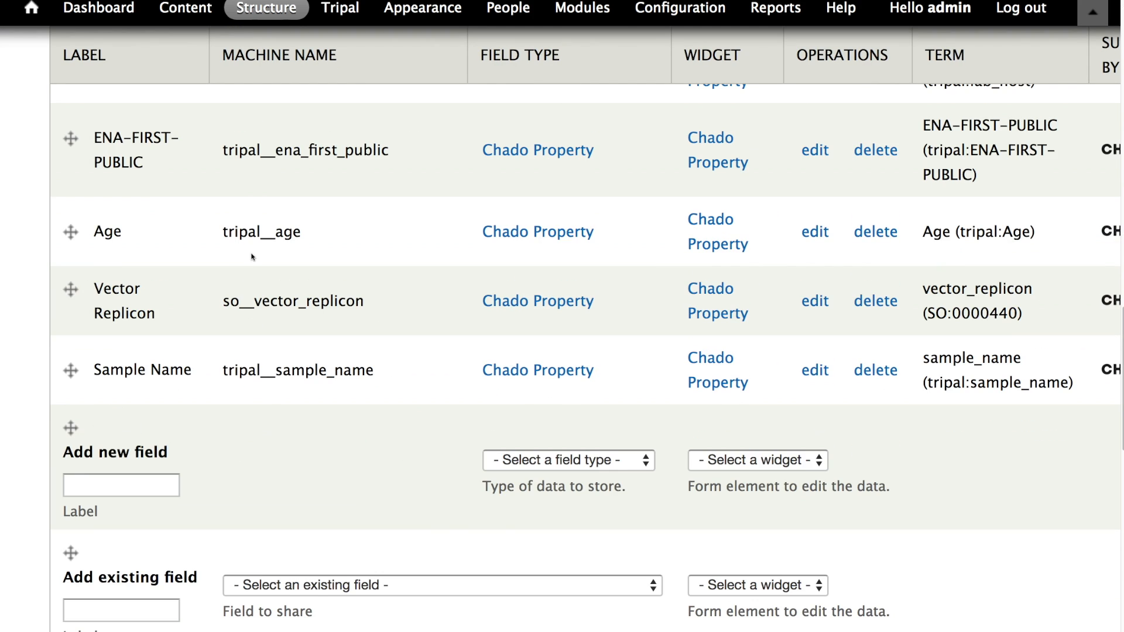
{"action": "scroll", "coordinate": [248, 263], "scroll_direction": "up", "scroll_amount": 5}
{"action": "scroll", "coordinate": [166, 360], "scroll_direction": "up", "scroll_amount": 3}
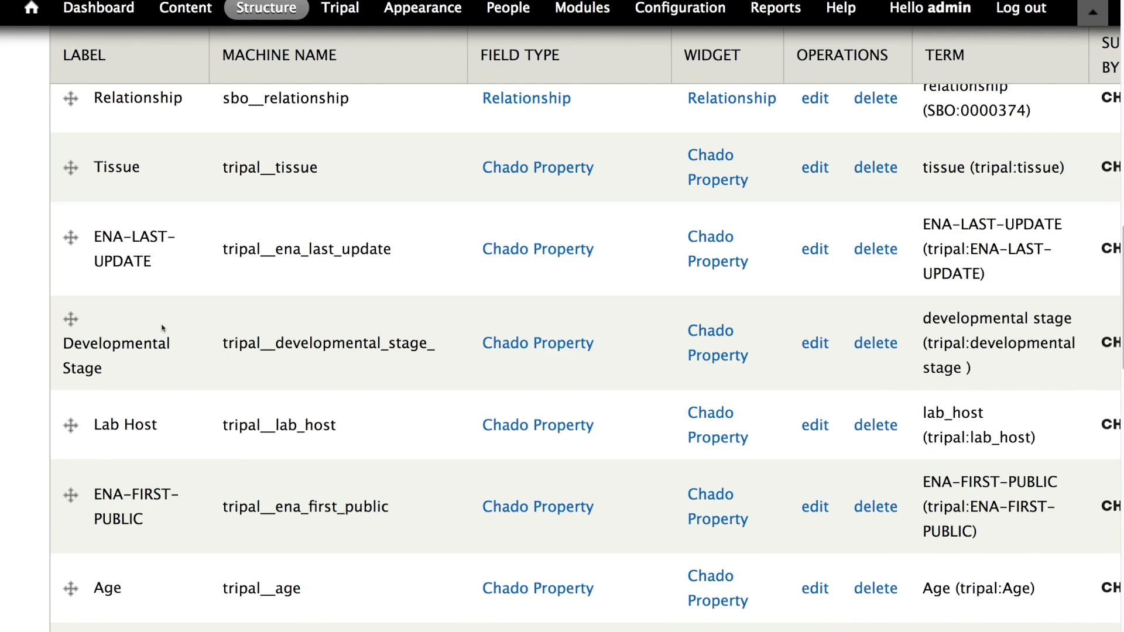
{"action": "scroll", "coordinate": [166, 352], "scroll_direction": "down", "scroll_amount": 7}
{"action": "scroll", "coordinate": [165, 327], "scroll_direction": "up", "scroll_amount": 20}
{"action": "scroll", "coordinate": [166, 329], "scroll_direction": "down", "scroll_amount": 20}
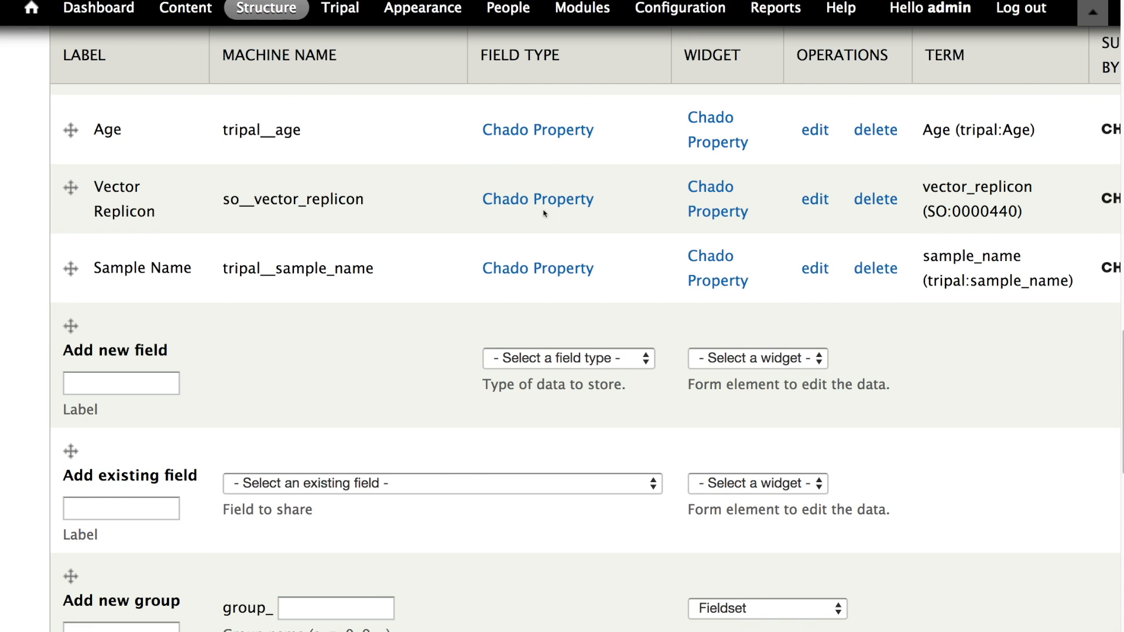
{"action": "scroll", "coordinate": [527, 251], "scroll_direction": "up", "scroll_amount": 1}
{"action": "scroll", "coordinate": [527, 251], "scroll_direction": "up", "scroll_amount": 20}
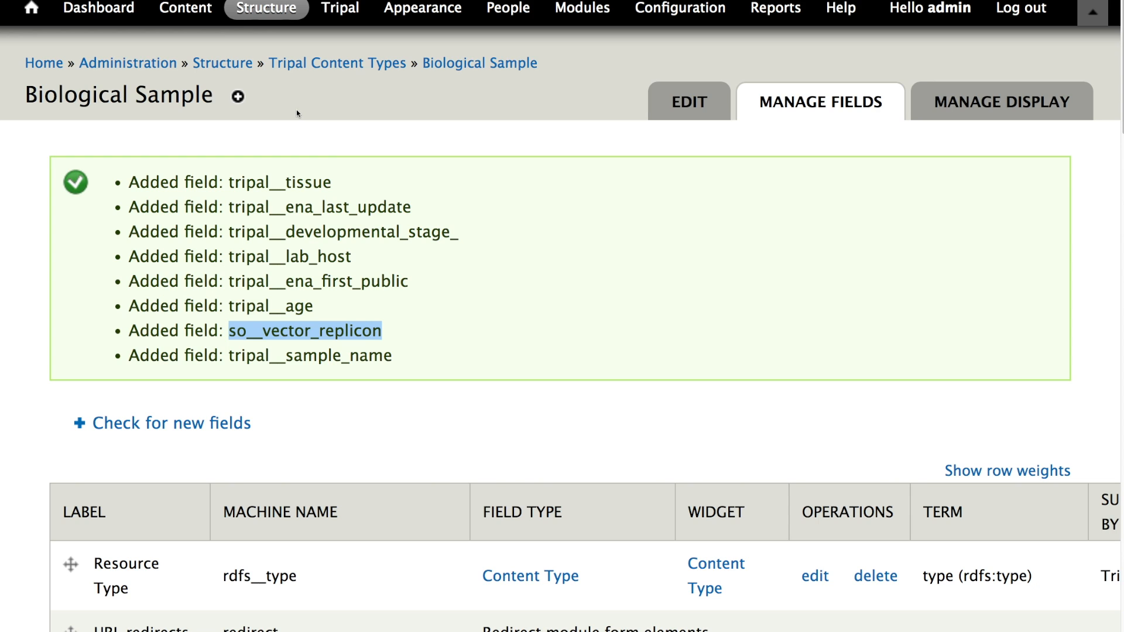
- Open the display management page for the Biological Sample content type
{"action": "scroll", "coordinate": [417, 343], "scroll_direction": "down", "scroll_amount": 5}
{"action": "scroll", "coordinate": [409, 314], "scroll_direction": "up", "scroll_amount": 2}
{"action": "scroll", "coordinate": [408, 315], "scroll_direction": "up", "scroll_amount": 3}
{"action": "left_click", "coordinate": [998, 100]}
{"action": "scroll", "coordinate": [633, 223], "scroll_direction": "down", "scroll_amount": 10}
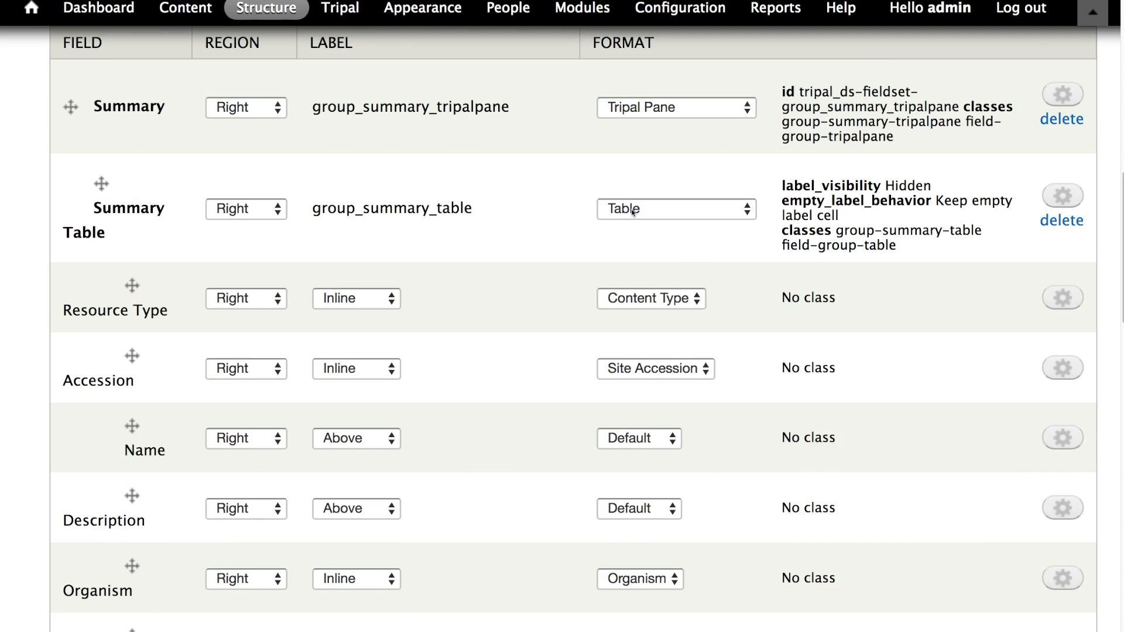
- Add a new display group labelled properties, with group name properties, in the Right region using the Tripal Pane format
{"action": "scroll", "coordinate": [612, 217], "scroll_direction": "down", "scroll_amount": 8}
{"action": "scroll", "coordinate": [93, 293], "scroll_direction": "up", "scroll_amount": 8}
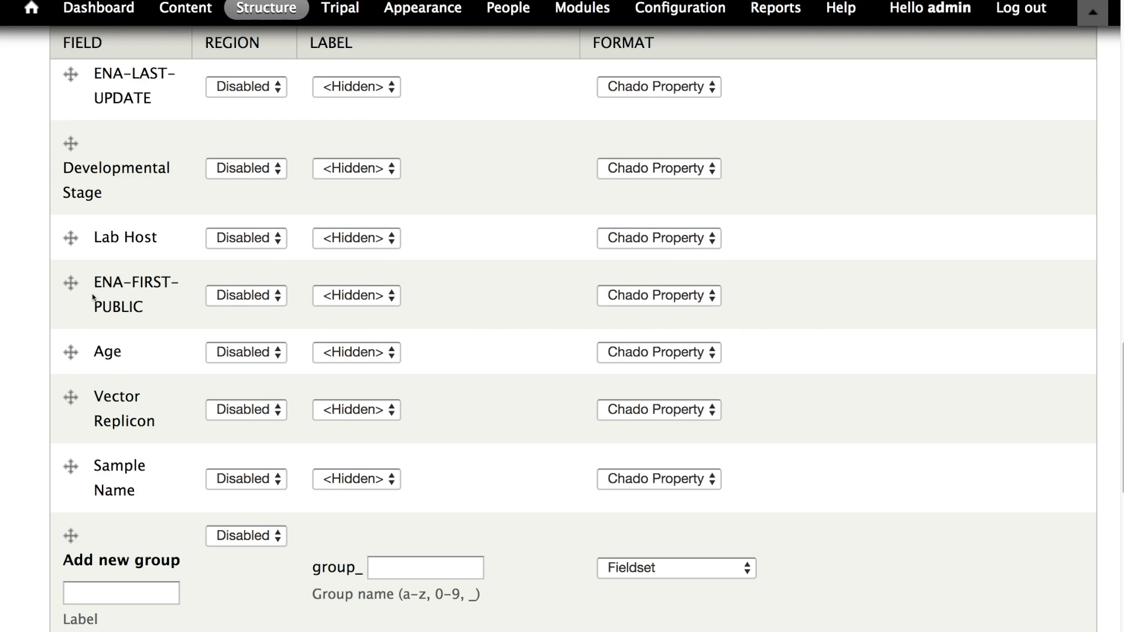
{"action": "scroll", "coordinate": [74, 277], "scroll_direction": "up", "scroll_amount": 3}
{"action": "scroll", "coordinate": [58, 152], "scroll_direction": "down", "scroll_amount": 1}
{"action": "left_click_drag", "start_coordinate": [51, 130], "coordinate": [148, 129]}
{"action": "left_click", "coordinate": [192, 131]}
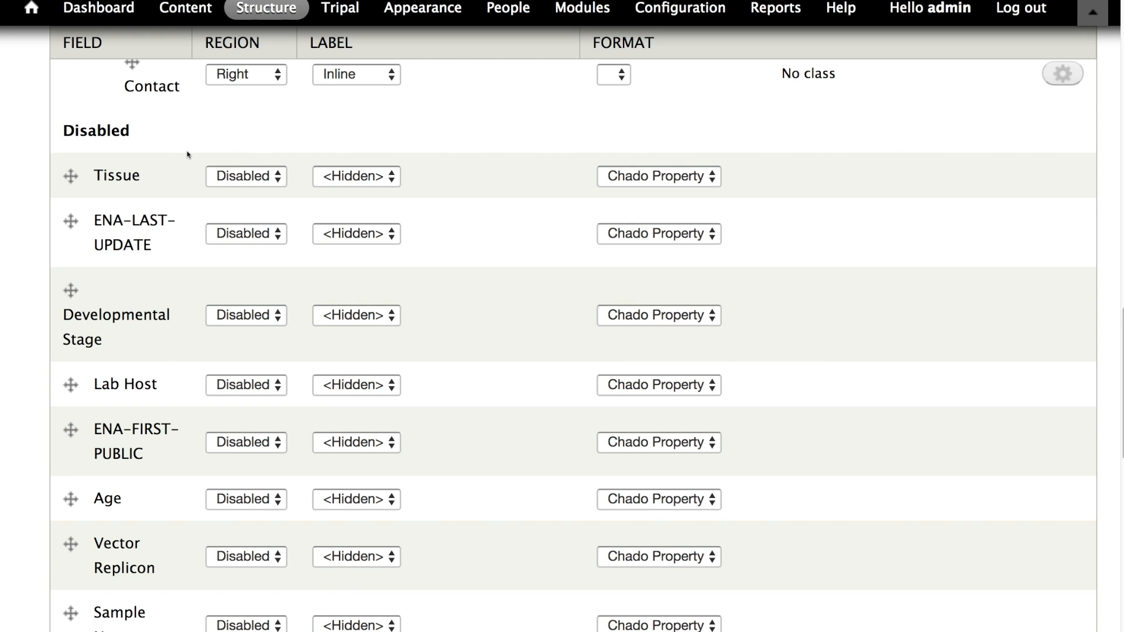
{"action": "scroll", "coordinate": [196, 171], "scroll_direction": "down", "scroll_amount": 10}
{"action": "scroll", "coordinate": [141, 228], "scroll_direction": "up", "scroll_amount": 3}
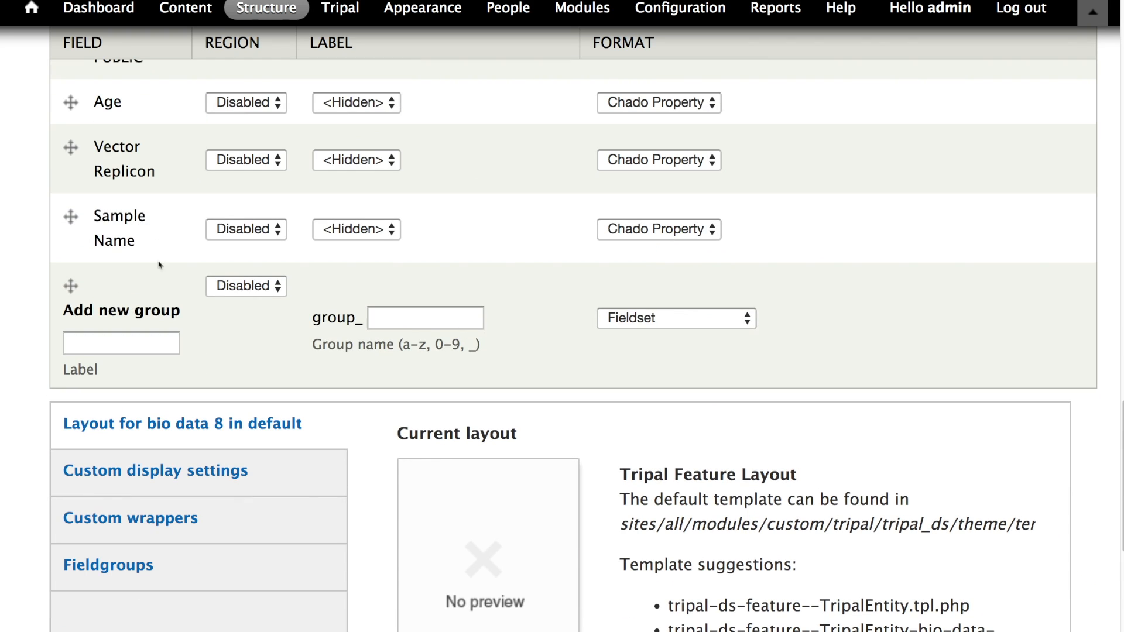
{"action": "left_click", "coordinate": [146, 340]}
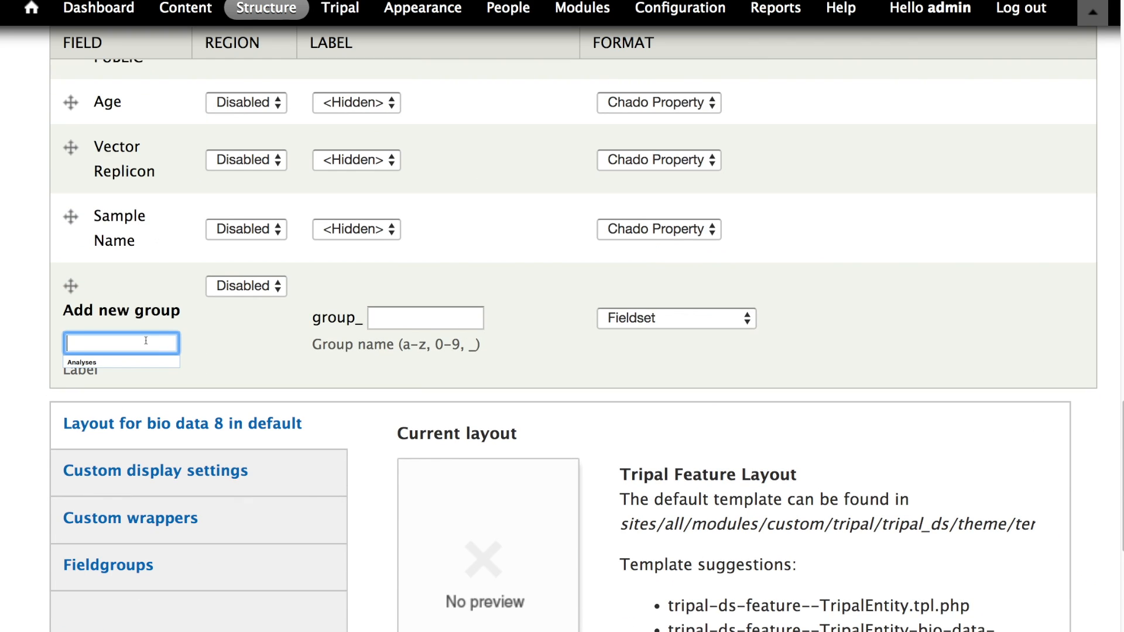
{"action": "type", "text": "properties"}
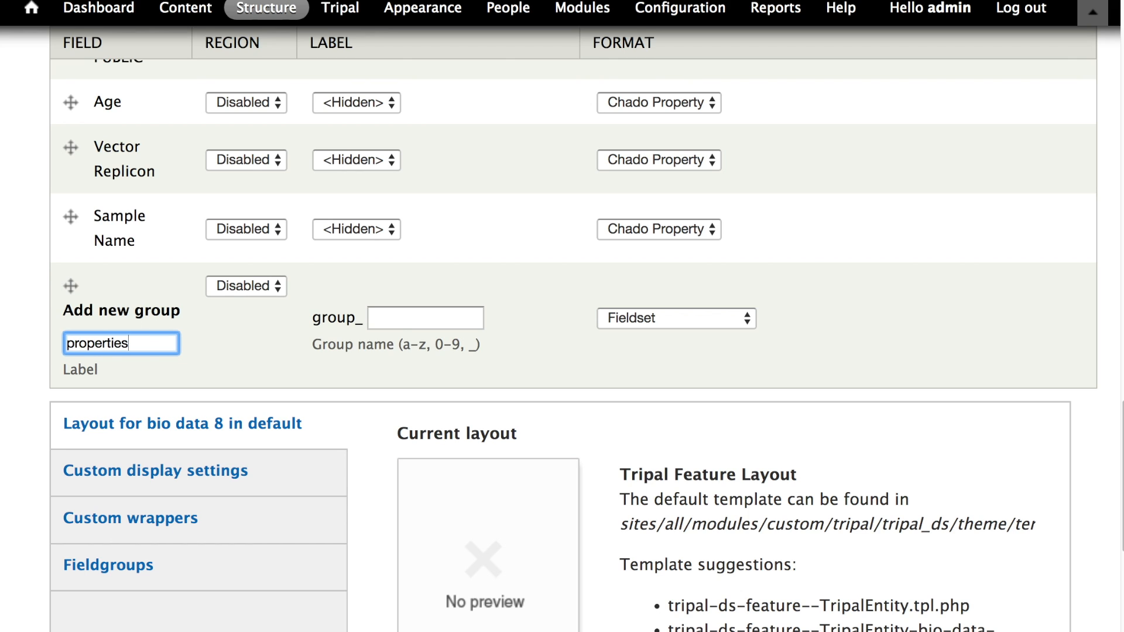
{"action": "left_click", "coordinate": [233, 287]}
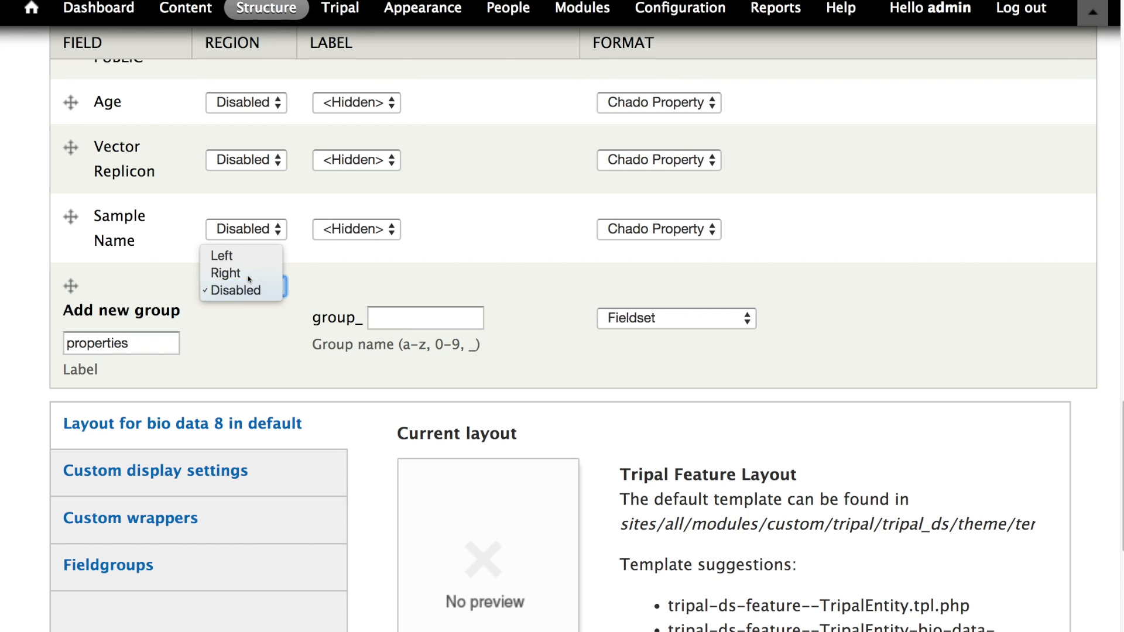
{"action": "left_click", "coordinate": [231, 273]}
{"action": "scroll", "coordinate": [413, 321], "scroll_direction": "up", "scroll_amount": 7}
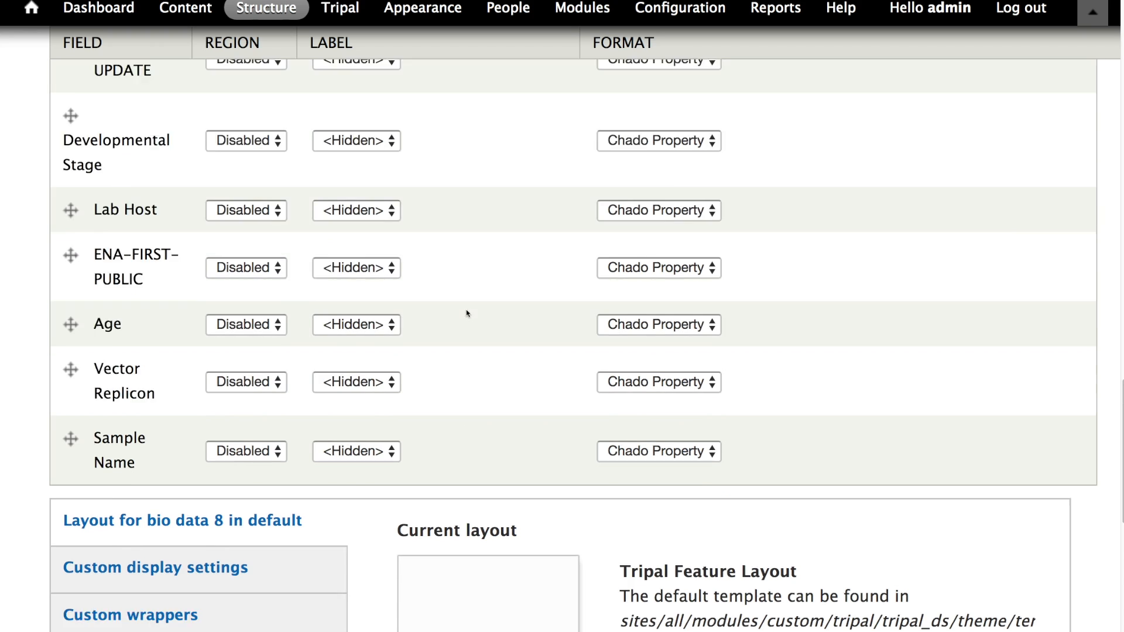
{"action": "left_click", "coordinate": [417, 171]}
{"action": "type", "text": "properties"}
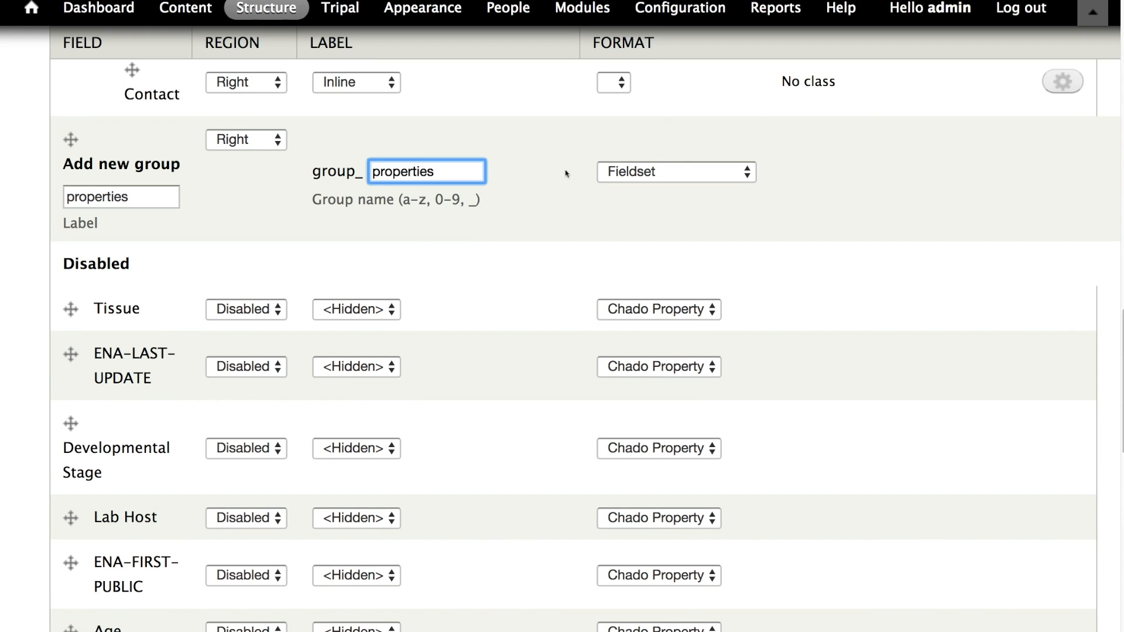
{"action": "left_click", "coordinate": [638, 174]}
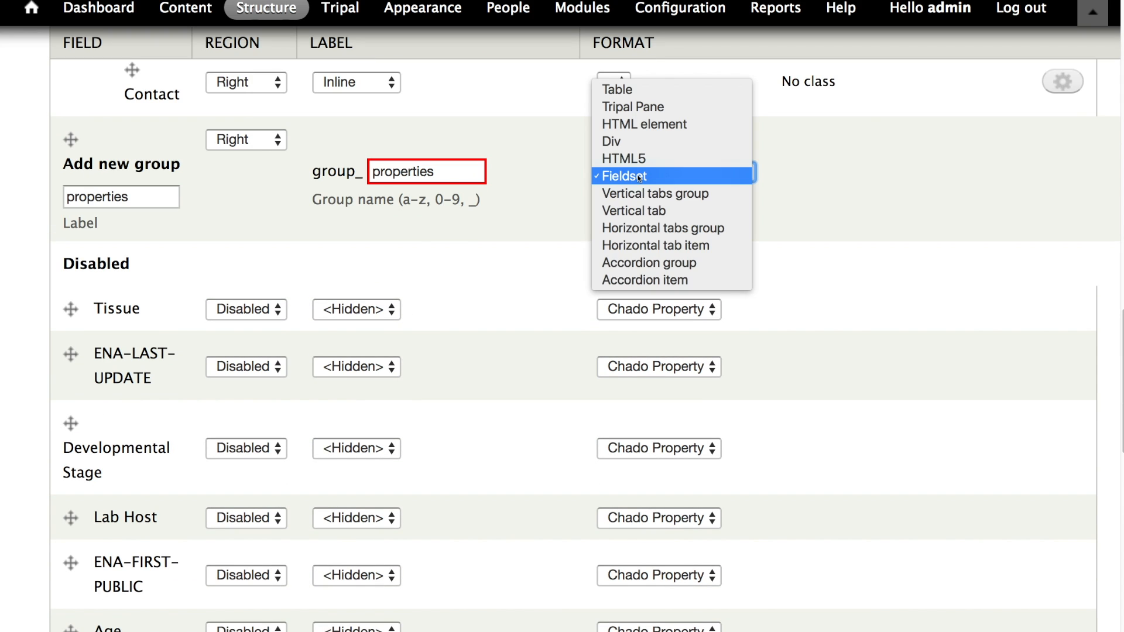
{"action": "left_click", "coordinate": [638, 107]}
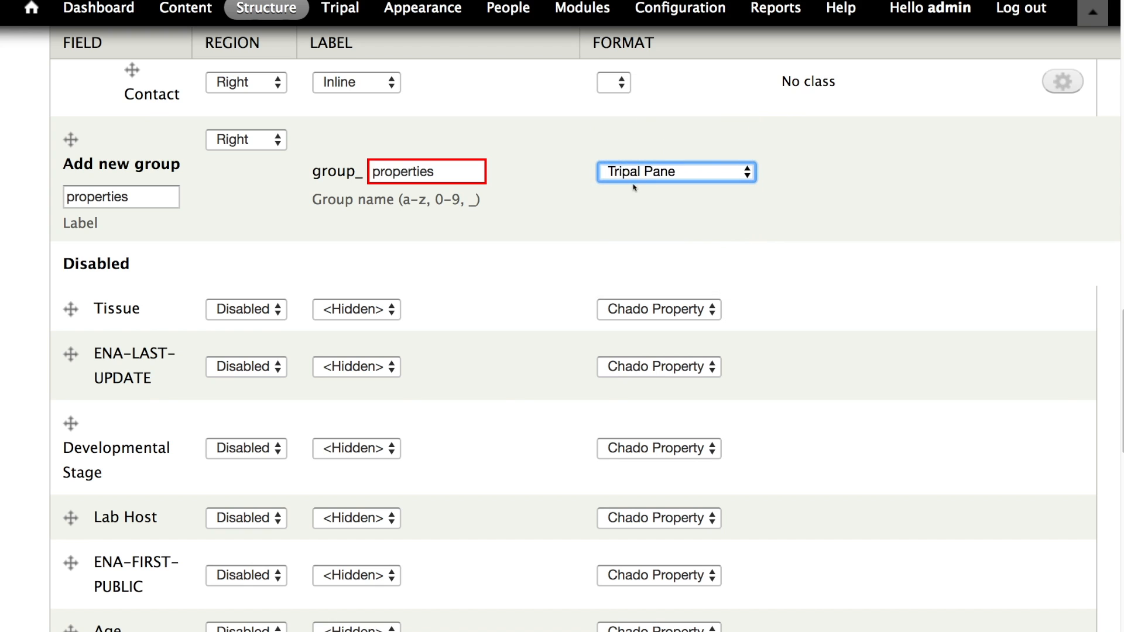
- Move the Tissue field into the Right region beneath the new group and save the display settings
{"action": "scroll", "coordinate": [630, 228], "scroll_direction": "up", "scroll_amount": 5}
{"action": "scroll", "coordinate": [630, 229], "scroll_direction": "up", "scroll_amount": 7}
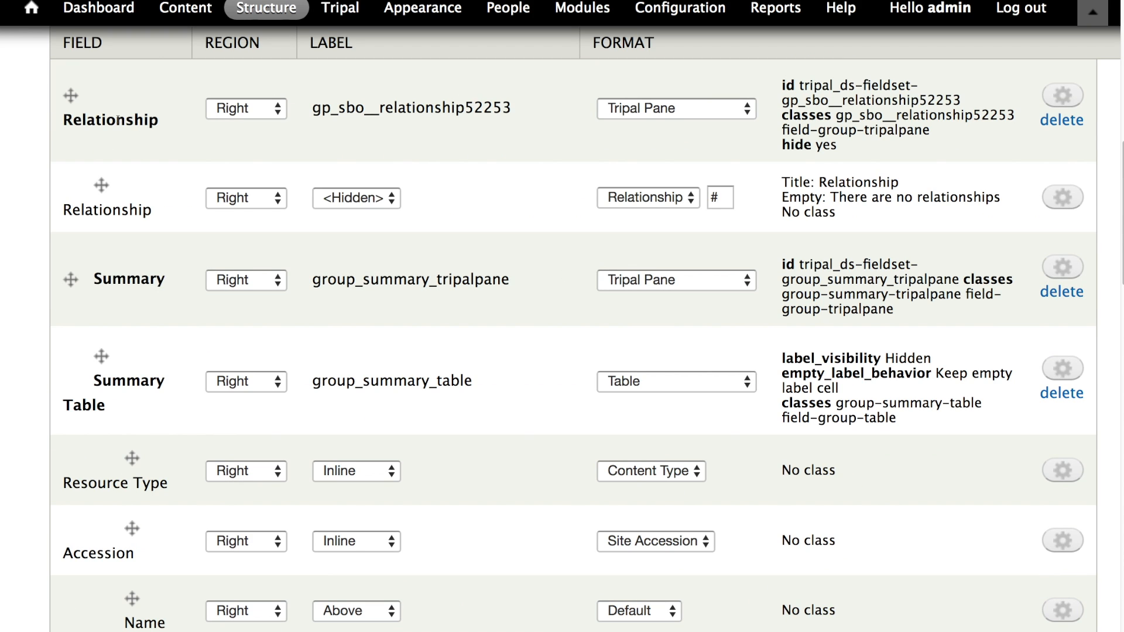
{"action": "scroll", "coordinate": [147, 141], "scroll_direction": "up", "scroll_amount": 2}
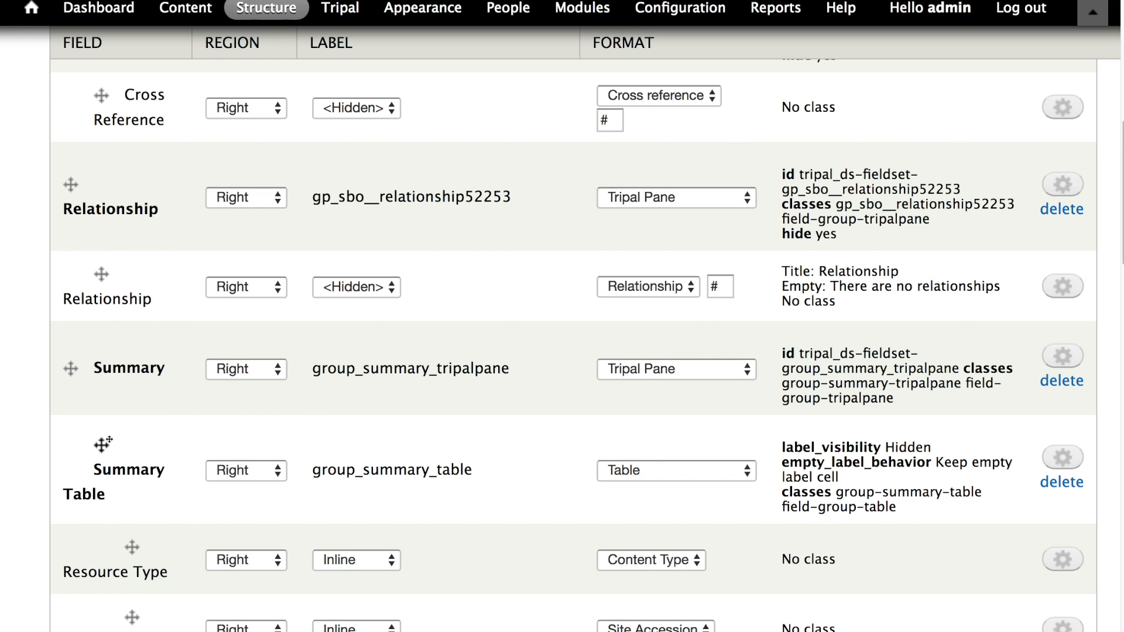
{"action": "scroll", "coordinate": [141, 328], "scroll_direction": "up", "scroll_amount": 3}
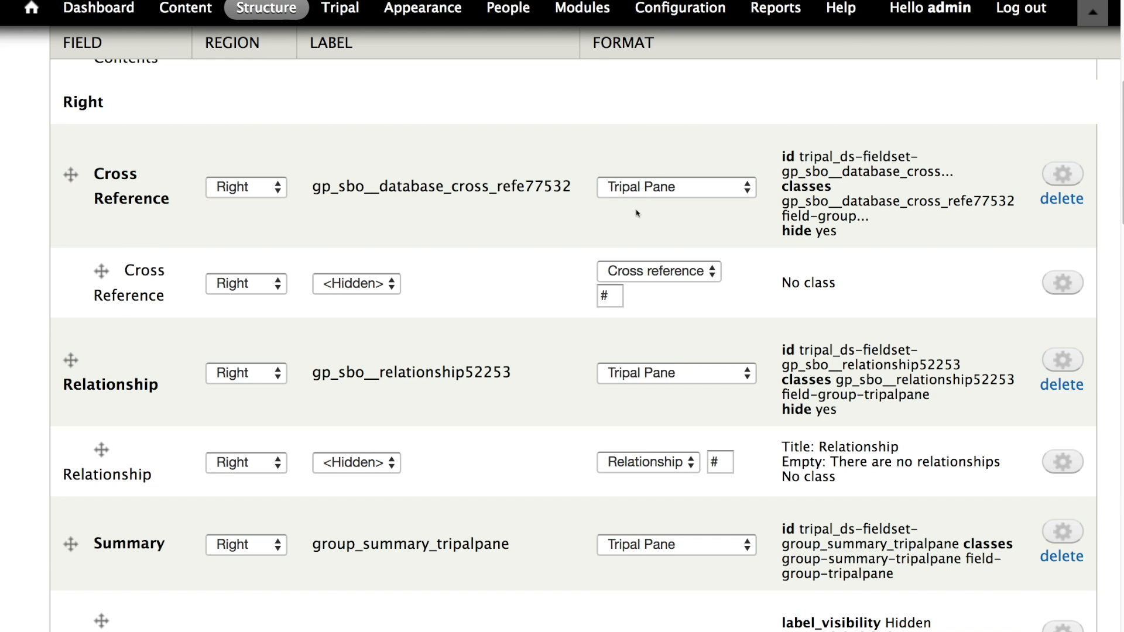
{"action": "scroll", "coordinate": [637, 213], "scroll_direction": "down", "scroll_amount": 20}
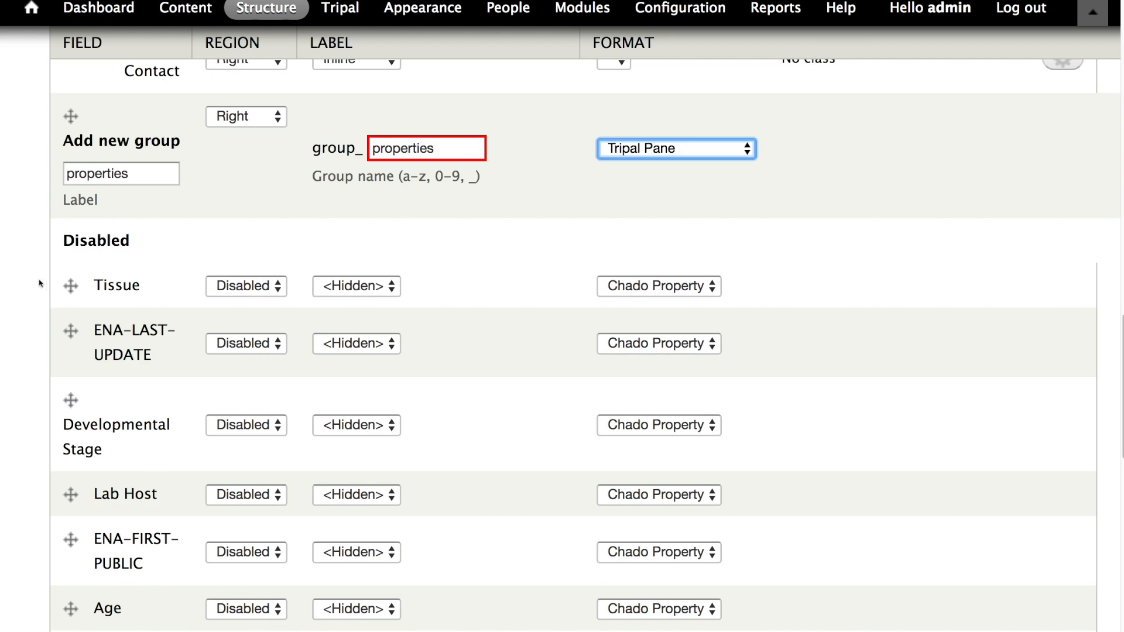
{"action": "left_click_drag", "start_coordinate": [70, 285], "coordinate": [99, 322]}
{"action": "scroll", "coordinate": [100, 238], "scroll_direction": "up", "scroll_amount": 20}
{"action": "scroll", "coordinate": [94, 330], "scroll_direction": "down", "scroll_amount": 17}
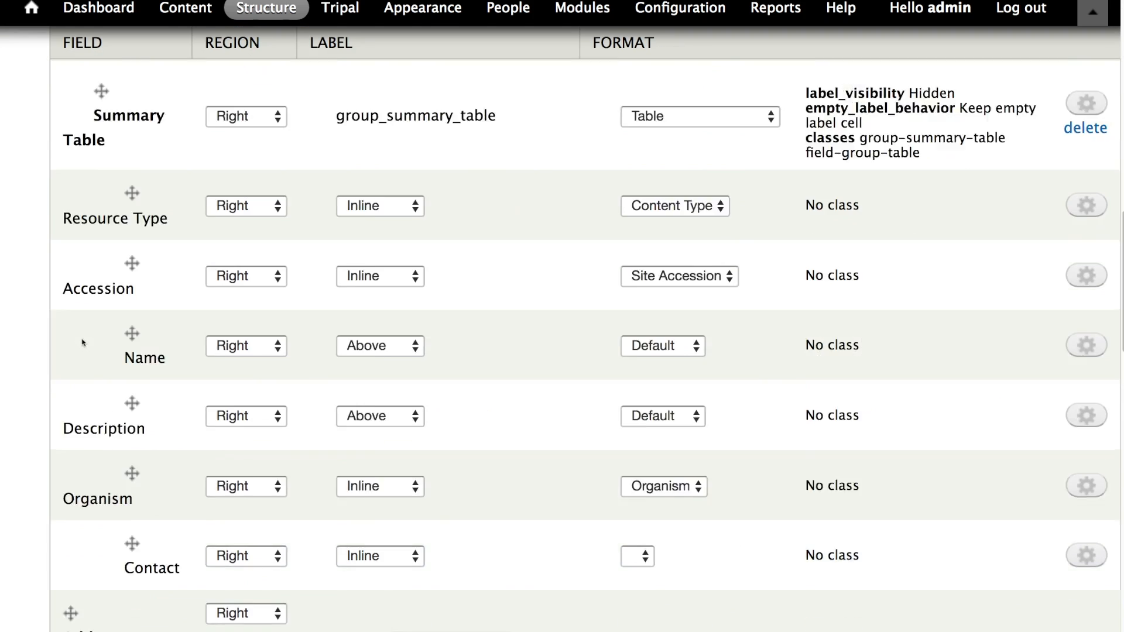
{"action": "scroll", "coordinate": [82, 348], "scroll_direction": "down", "scroll_amount": 10}
{"action": "scroll", "coordinate": [81, 354], "scroll_direction": "up", "scroll_amount": 3}
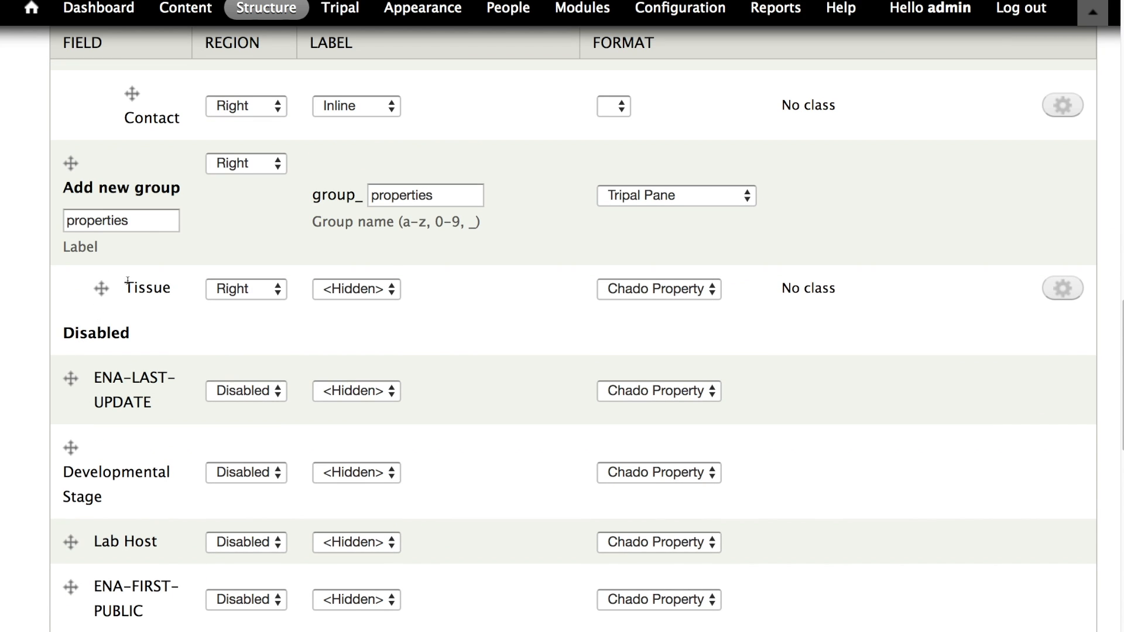
{"action": "scroll", "coordinate": [137, 301], "scroll_direction": "down", "scroll_amount": 13}
{"action": "left_click", "coordinate": [93, 535]}
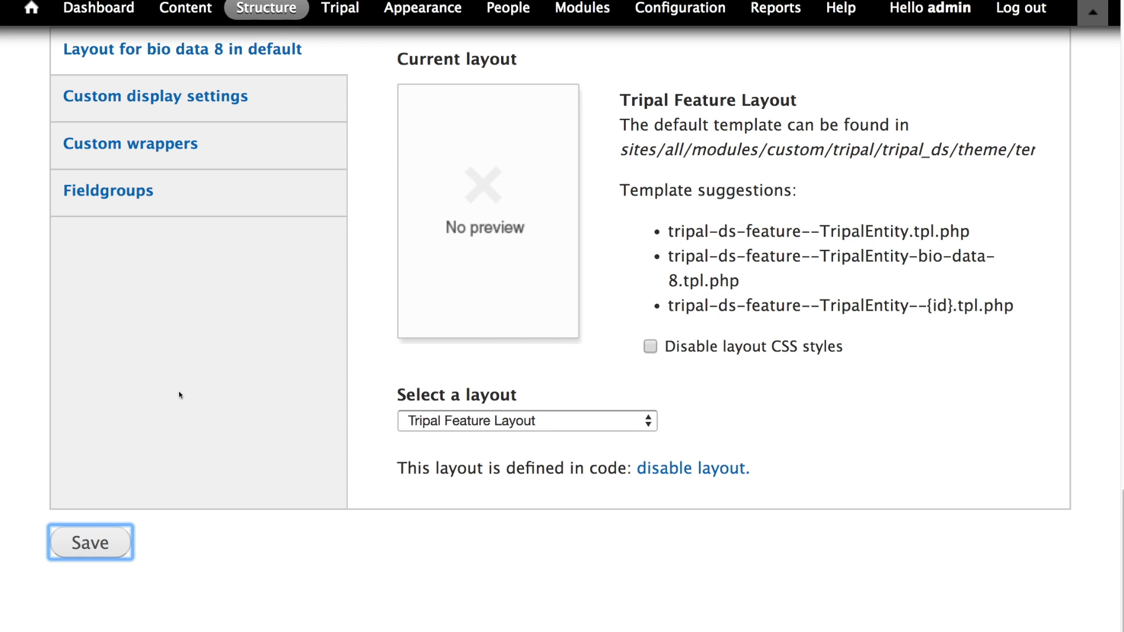
- Review the field list to locate the new properties group and the disabled Chado property fields
{"action": "scroll", "coordinate": [180, 391], "scroll_direction": "up", "scroll_amount": 10}
{"action": "scroll", "coordinate": [287, 296], "scroll_direction": "down", "scroll_amount": 12}
{"action": "scroll", "coordinate": [173, 462], "scroll_direction": "up", "scroll_amount": 10}
{"action": "scroll", "coordinate": [174, 463], "scroll_direction": "up", "scroll_amount": 8}
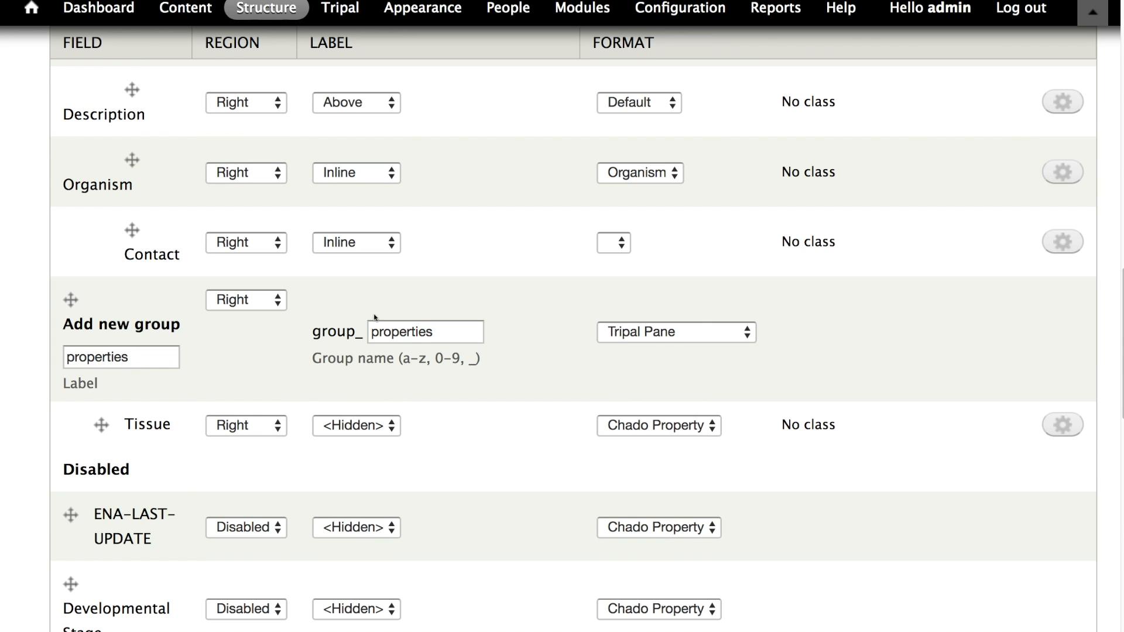
{"action": "scroll", "coordinate": [336, 390], "scroll_direction": "down", "scroll_amount": 3}
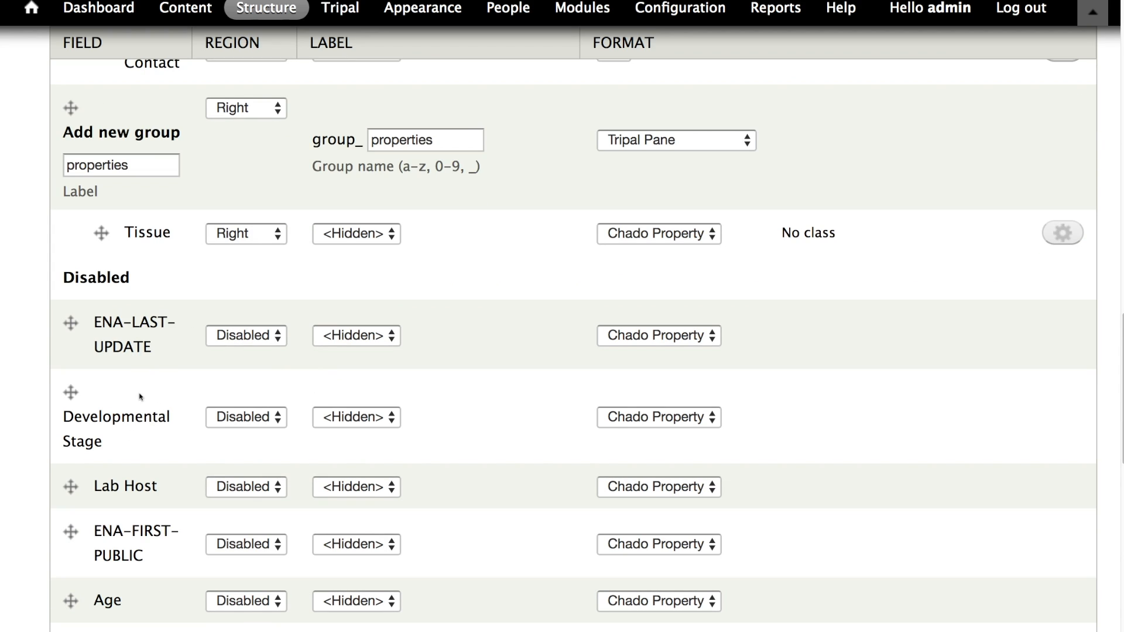
{"action": "scroll", "coordinate": [141, 395], "scroll_direction": "down", "scroll_amount": 14}
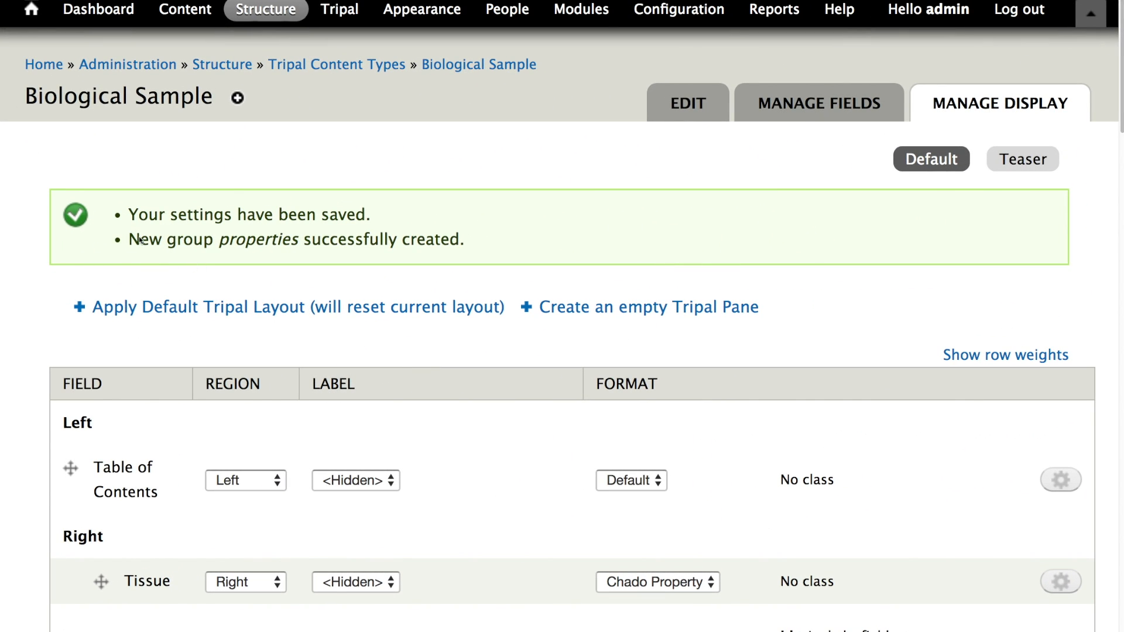
{"action": "scroll", "coordinate": [267, 251], "scroll_direction": "down", "scroll_amount": 15}
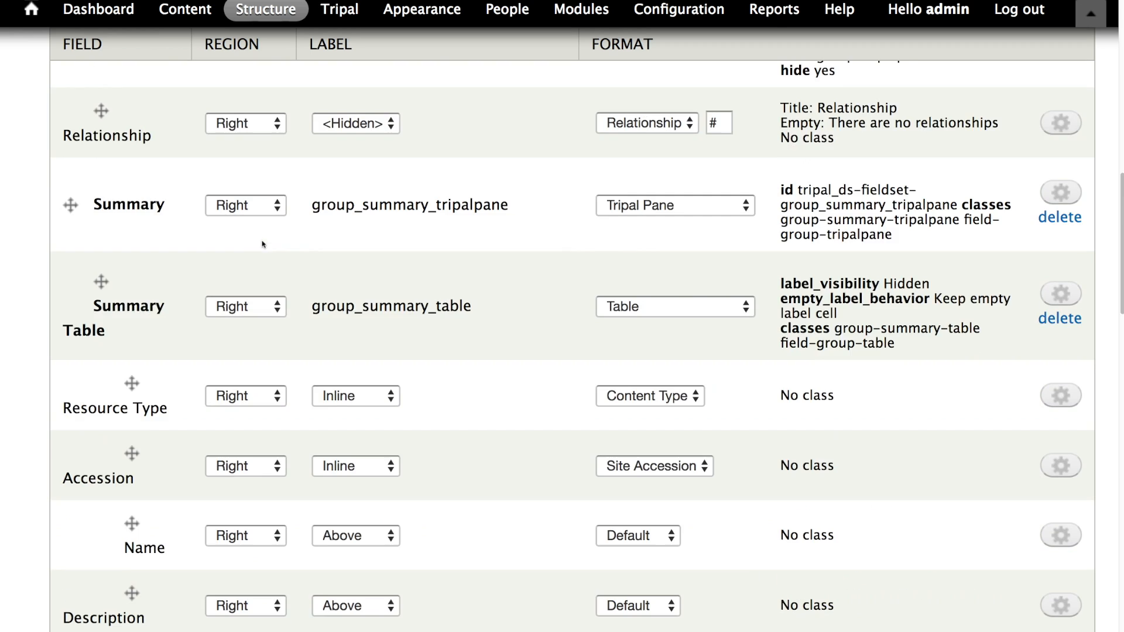
{"action": "scroll", "coordinate": [267, 251], "scroll_direction": "down", "scroll_amount": 1}
{"action": "scroll", "coordinate": [265, 257], "scroll_direction": "up", "scroll_amount": 5}
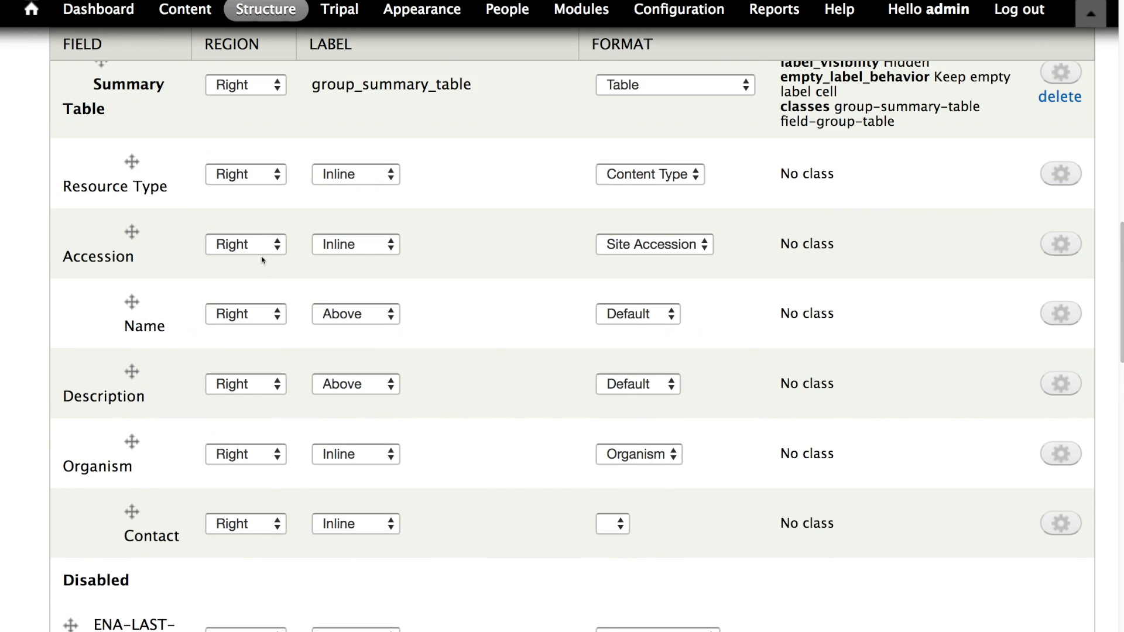
{"action": "scroll", "coordinate": [264, 263], "scroll_direction": "up", "scroll_amount": 5}
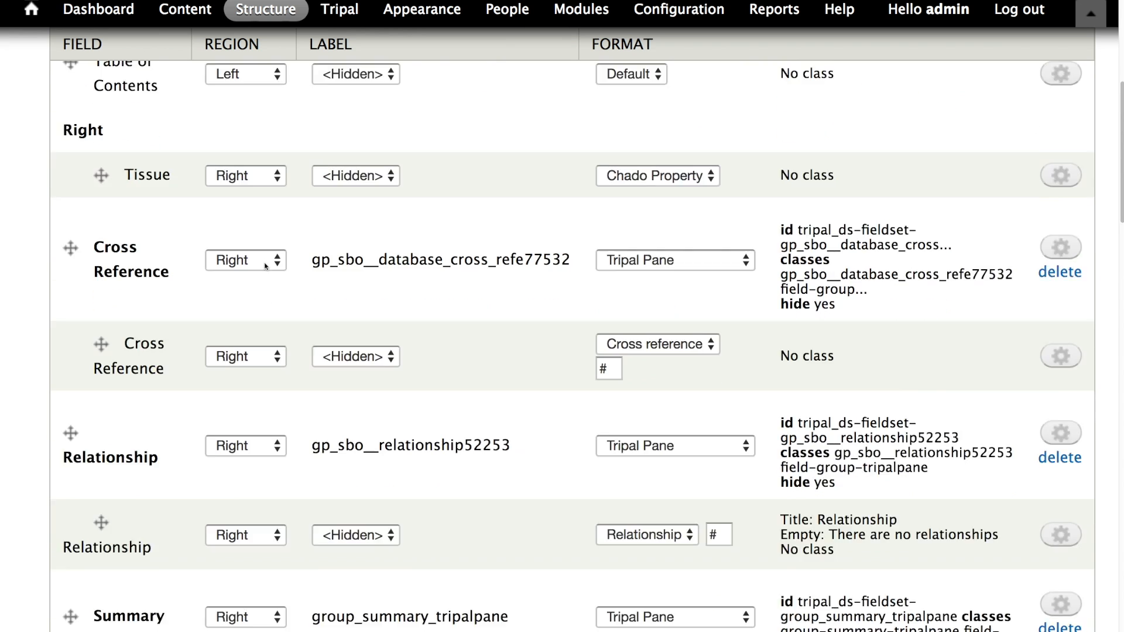
{"action": "scroll", "coordinate": [274, 263], "scroll_direction": "down", "scroll_amount": 10}
{"action": "scroll", "coordinate": [274, 262], "scroll_direction": "down", "scroll_amount": 15}
{"action": "scroll", "coordinate": [284, 272], "scroll_direction": "up", "scroll_amount": 6}
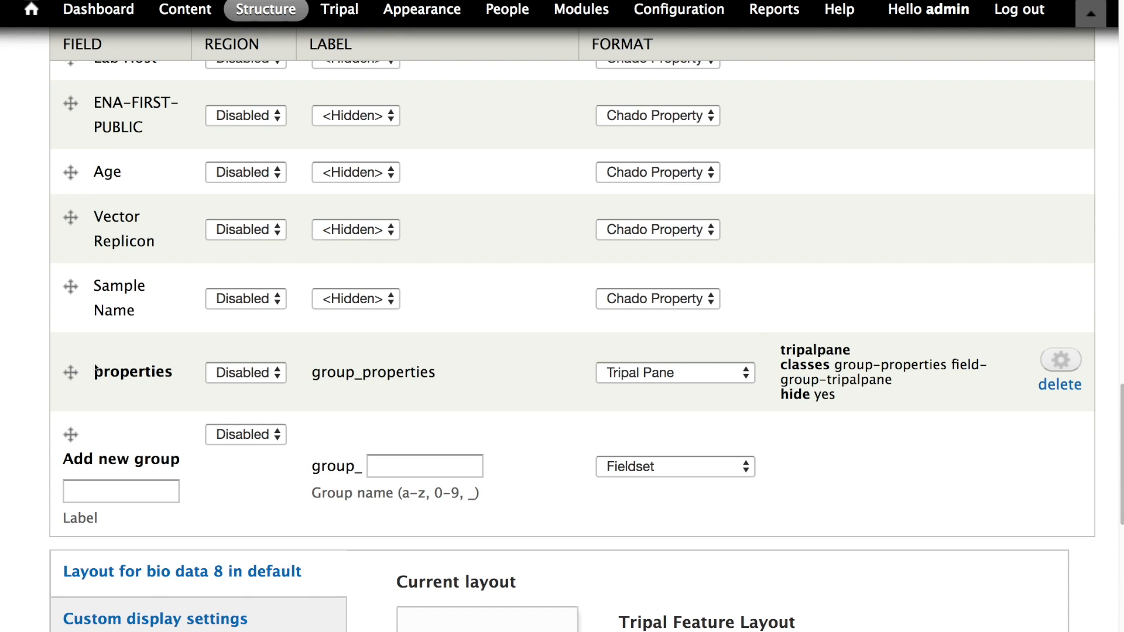
{"action": "scroll", "coordinate": [58, 351], "scroll_direction": "up", "scroll_amount": 2}
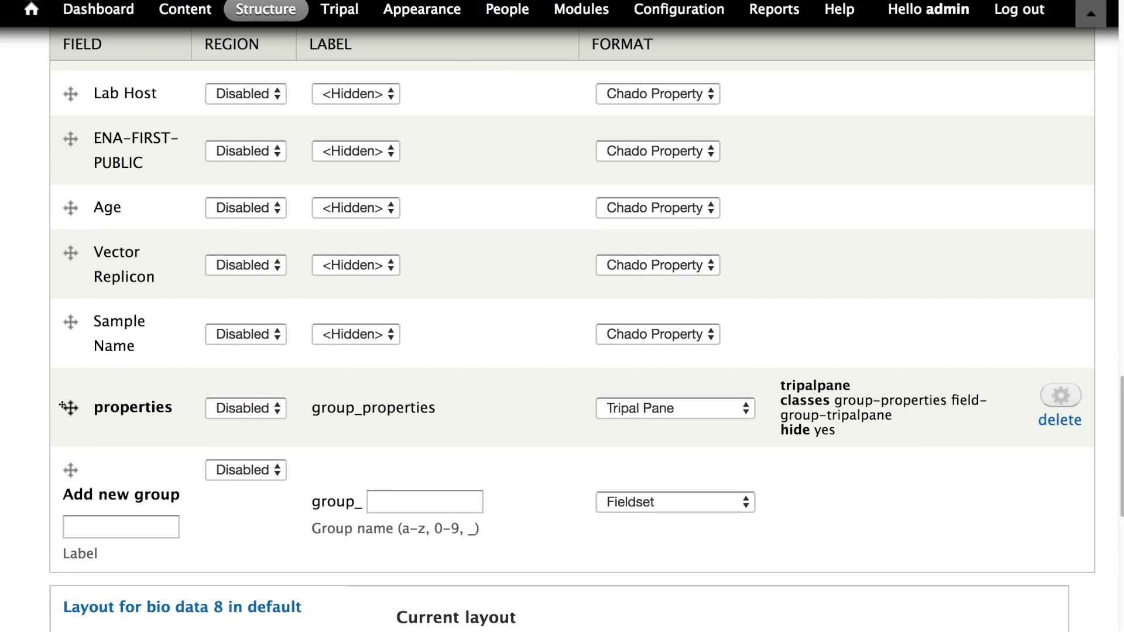
- Nest the disabled Chado property fields, including Age, Vector Replicon and Sample Name, under the properties group
{"action": "left_click_drag", "start_coordinate": [75, 335], "coordinate": [105, 367]}
{"action": "left_click_drag", "start_coordinate": [70, 253], "coordinate": [100, 333]}
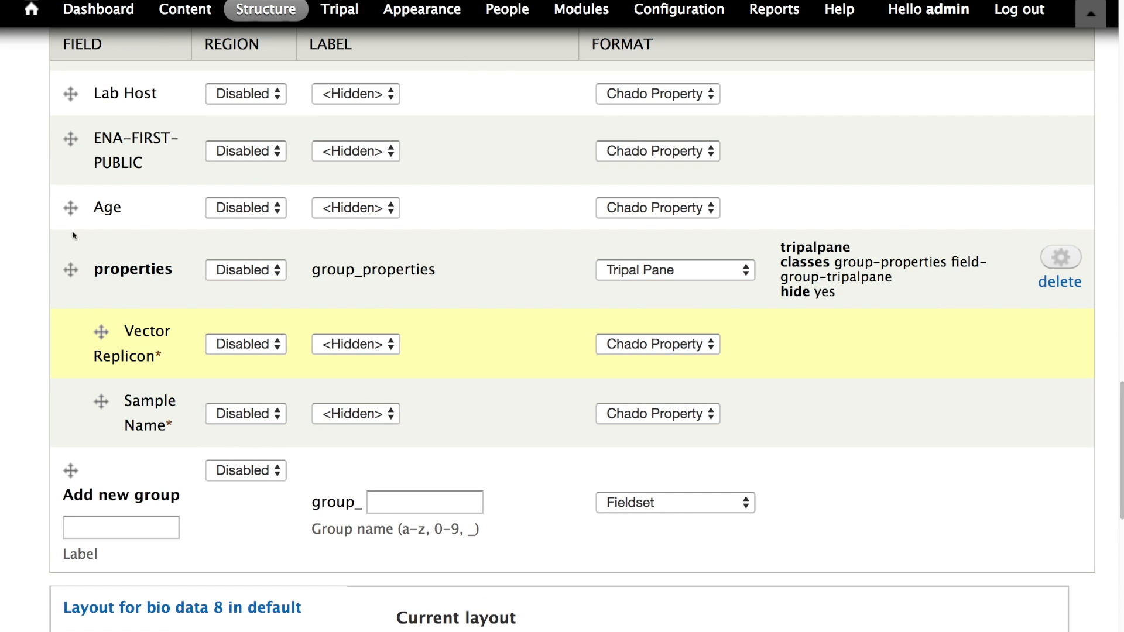
{"action": "left_click_drag", "start_coordinate": [70, 208], "coordinate": [96, 282]}
{"action": "left_click_drag", "start_coordinate": [70, 138], "coordinate": [93, 231]}
{"action": "left_click_drag", "start_coordinate": [71, 117], "coordinate": [106, 202]}
{"action": "scroll", "coordinate": [97, 176], "scroll_direction": "up", "scroll_amount": 3}
{"action": "scroll", "coordinate": [105, 202], "scroll_direction": "up", "scroll_amount": 3}
{"action": "scroll", "coordinate": [116, 298], "scroll_direction": "down", "scroll_amount": 8}
{"action": "scroll", "coordinate": [140, 261], "scroll_direction": "up", "scroll_amount": 3}
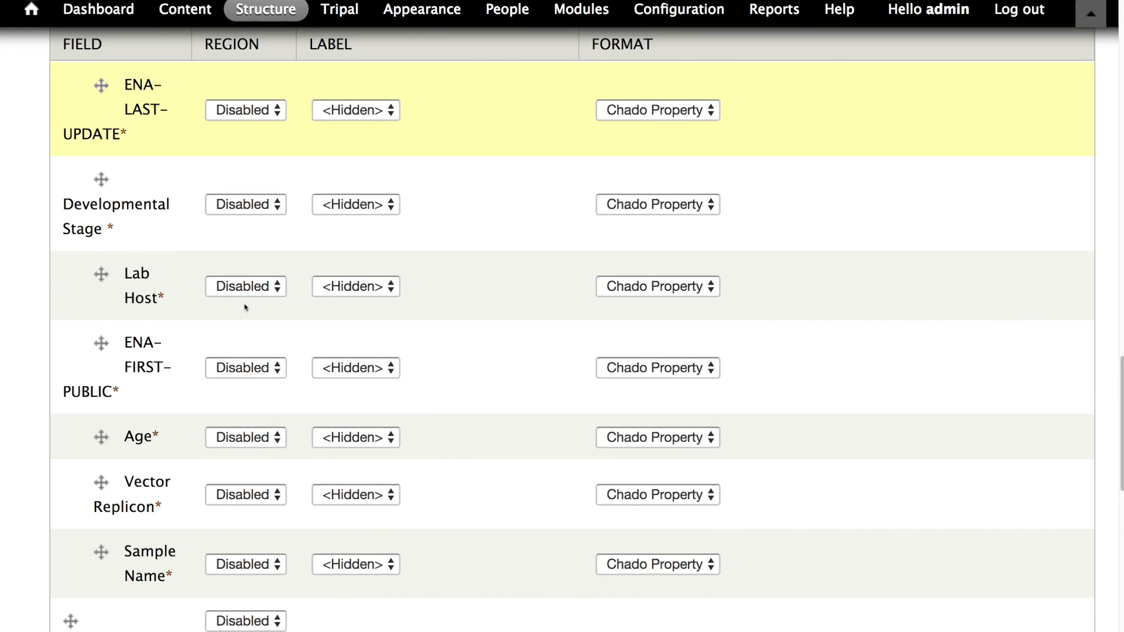
{"action": "left_click_drag", "start_coordinate": [102, 438], "coordinate": [92, 380]}
- Move the properties group with its nested fields into the Right region and save the display settings
{"action": "scroll", "coordinate": [93, 378], "scroll_direction": "up", "scroll_amount": 15}
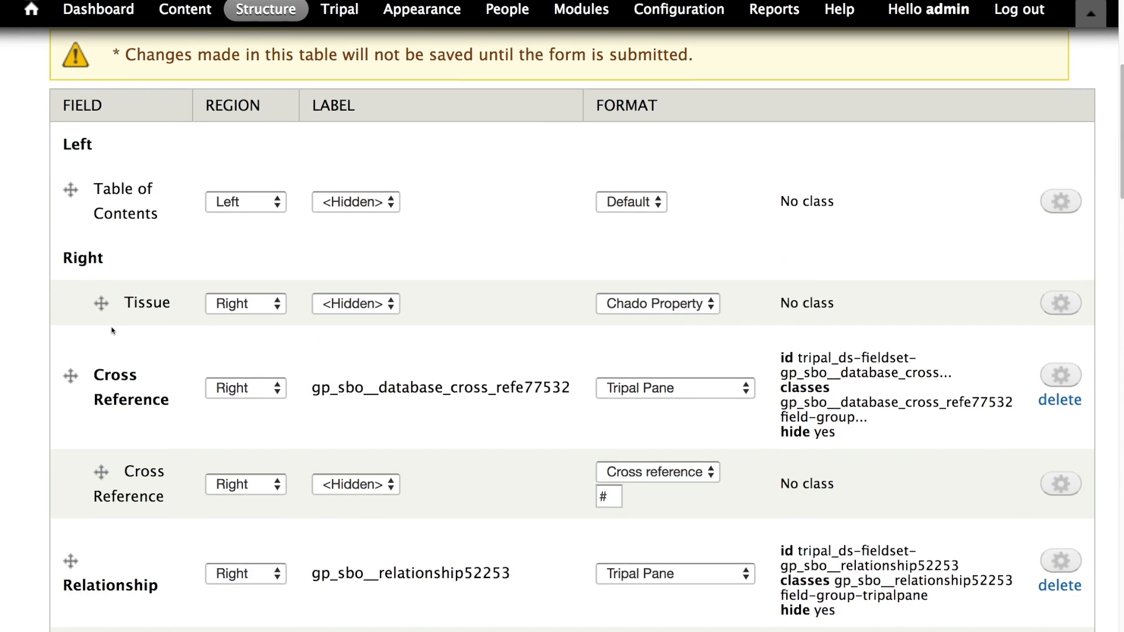
{"action": "scroll", "coordinate": [112, 330], "scroll_direction": "down", "scroll_amount": 18}
{"action": "scroll", "coordinate": [107, 295], "scroll_direction": "up", "scroll_amount": 3}
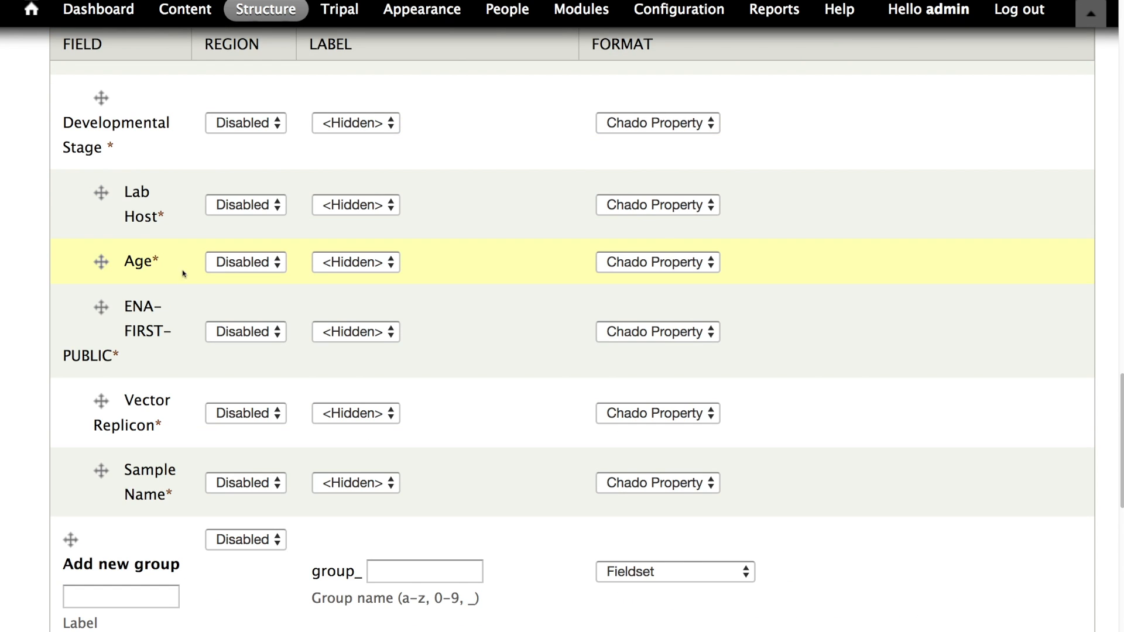
{"action": "scroll", "coordinate": [147, 181], "scroll_direction": "up", "scroll_amount": 2}
{"action": "scroll", "coordinate": [108, 222], "scroll_direction": "up", "scroll_amount": 2}
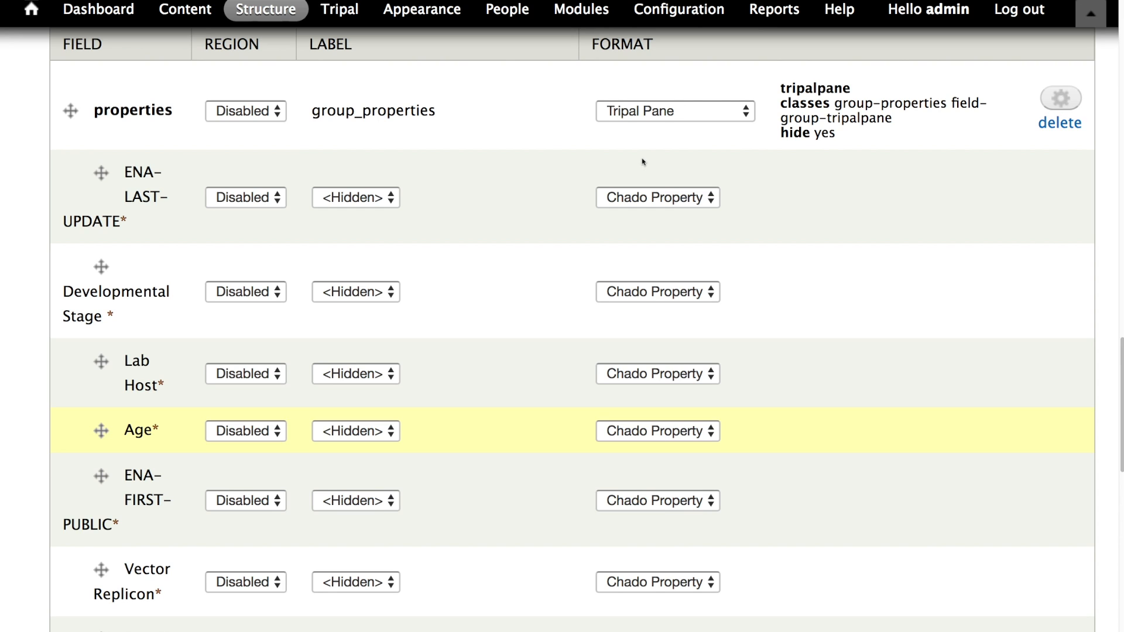
{"action": "left_click", "coordinate": [268, 120]}
{"action": "left_click", "coordinate": [236, 97]}
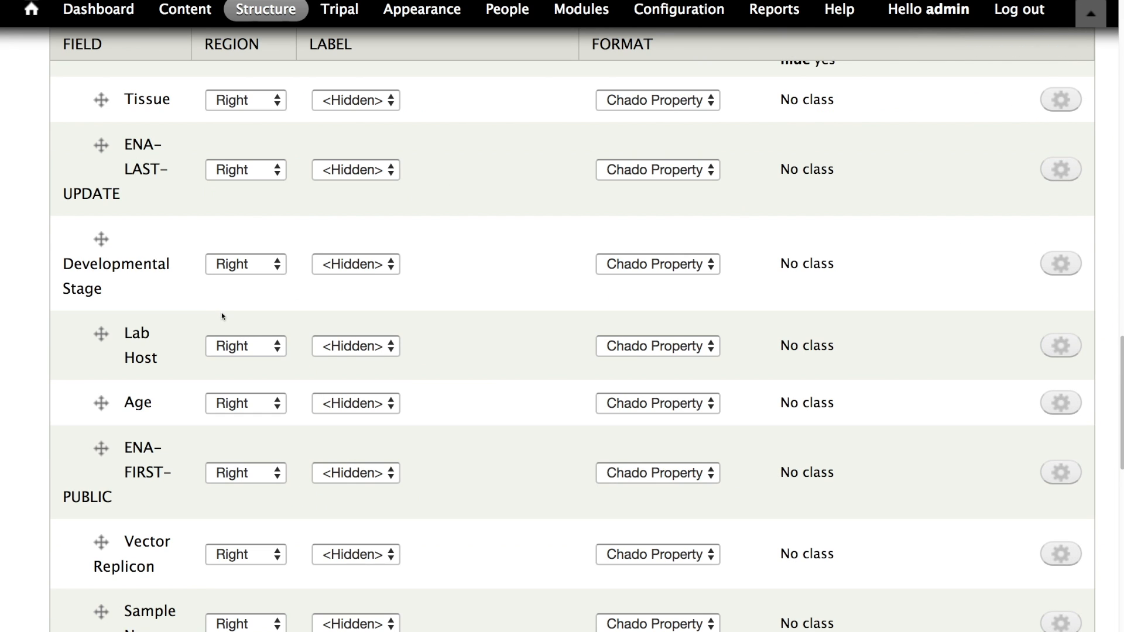
{"action": "scroll", "coordinate": [222, 317], "scroll_direction": "down", "scroll_amount": 10}
{"action": "scroll", "coordinate": [231, 319], "scroll_direction": "up", "scroll_amount": 15}
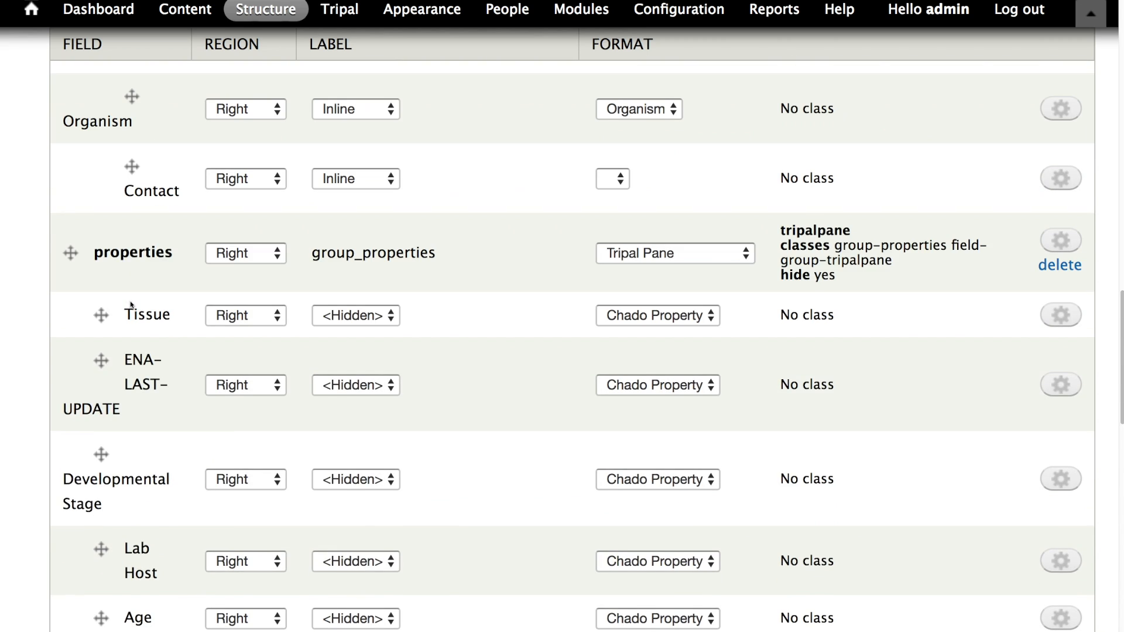
{"action": "scroll", "coordinate": [129, 306], "scroll_direction": "up", "scroll_amount": 2}
{"action": "scroll", "coordinate": [131, 304], "scroll_direction": "up", "scroll_amount": 3}
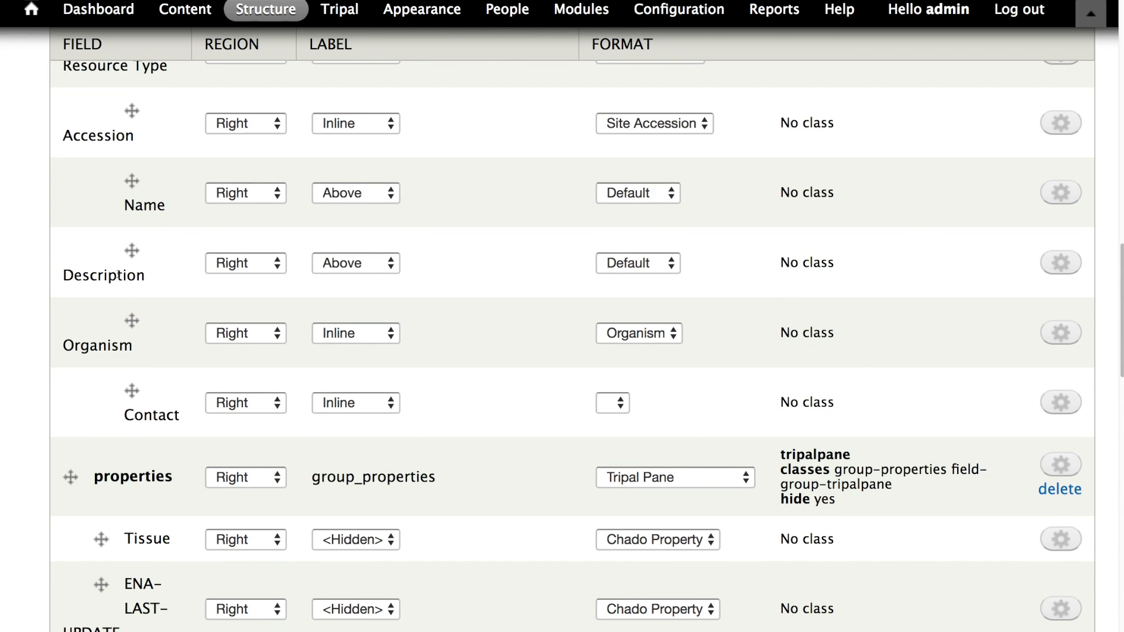
{"action": "scroll", "coordinate": [118, 275], "scroll_direction": "up", "scroll_amount": 5}
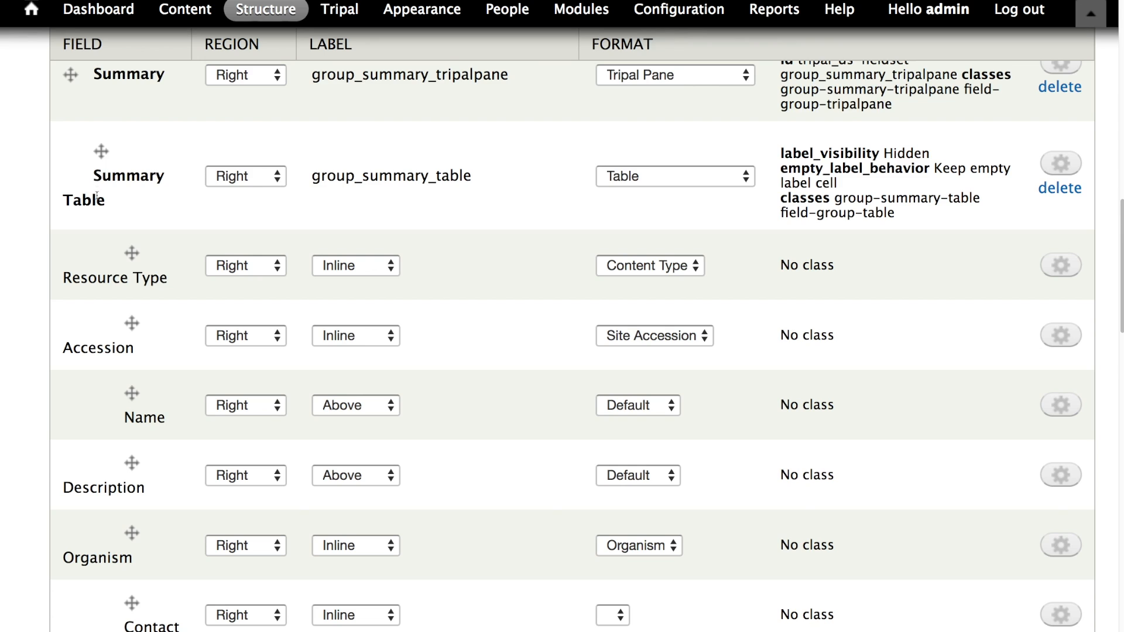
{"action": "scroll", "coordinate": [105, 234], "scroll_direction": "down", "scroll_amount": 20}
{"action": "left_click", "coordinate": [109, 553]}
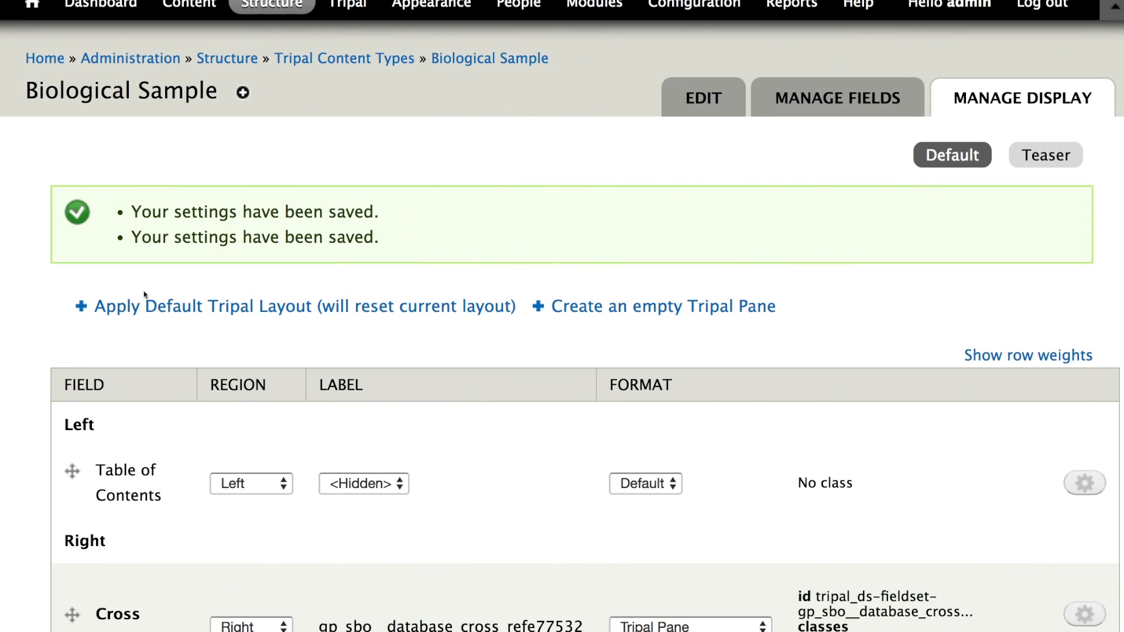
{"action": "scroll", "coordinate": [225, 327], "scroll_direction": "down", "scroll_amount": 10}
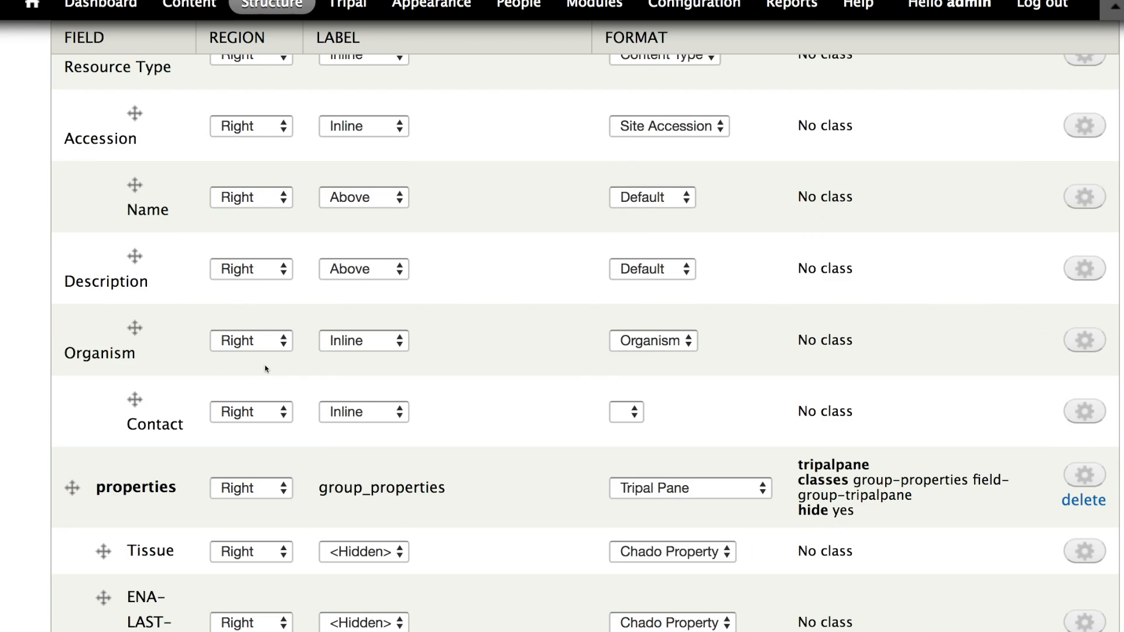
- Open the published biological sample ERS1887575 from the Tripal content list
{"action": "scroll", "coordinate": [264, 368], "scroll_direction": "down", "scroll_amount": 10}
{"action": "scroll", "coordinate": [331, 359], "scroll_direction": "up", "scroll_amount": 20}
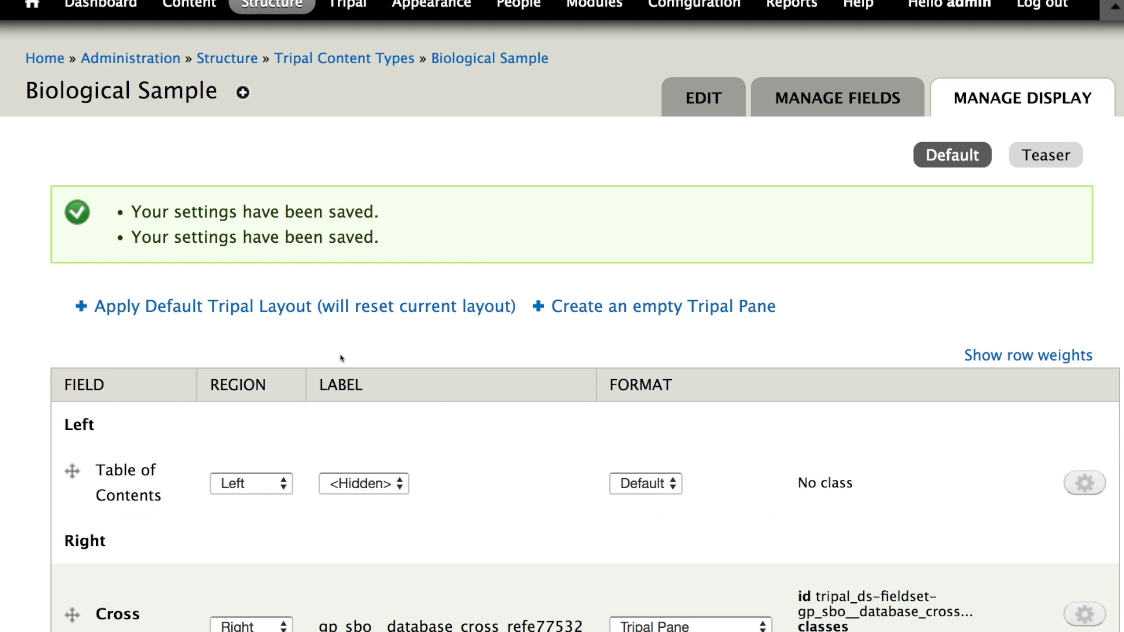
{"action": "left_click", "coordinate": [315, 62]}
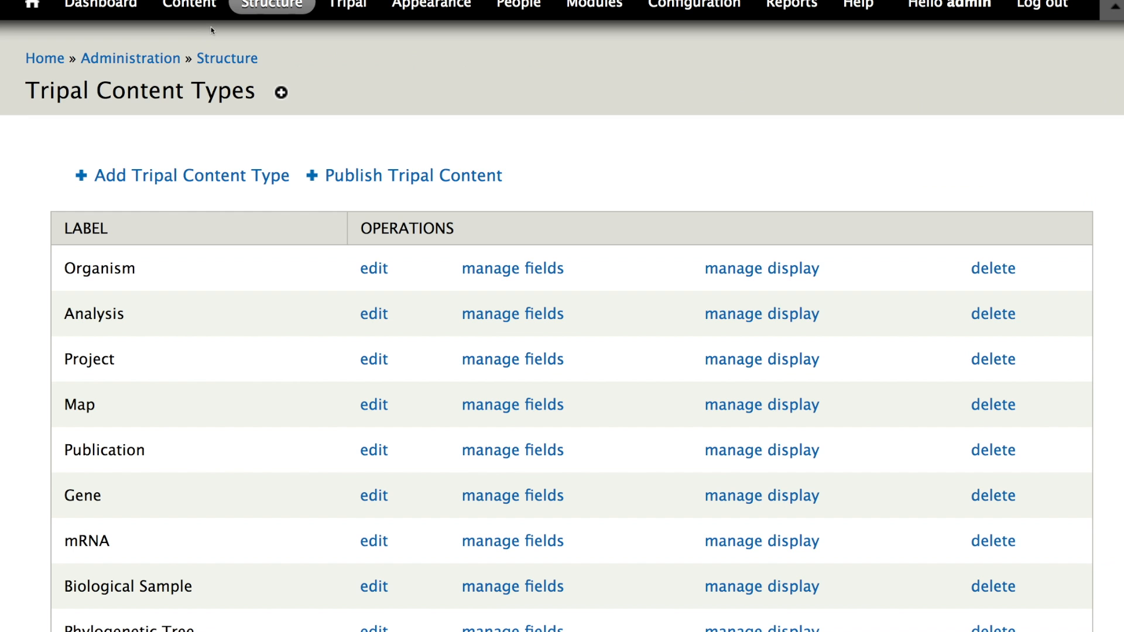
{"action": "left_click", "coordinate": [195, 11]}
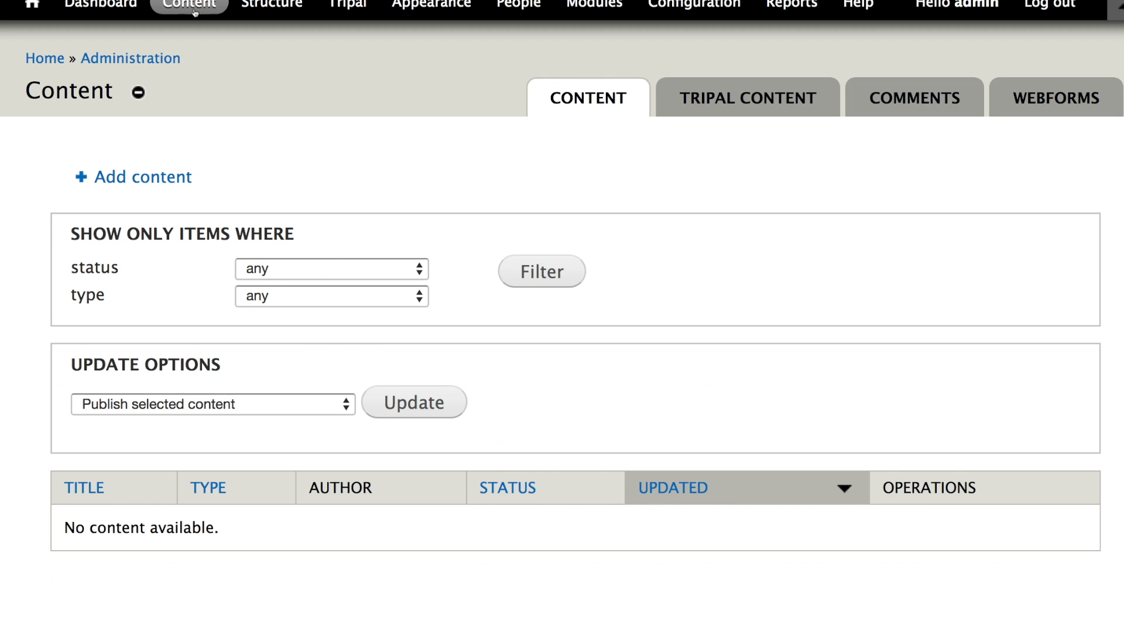
{"action": "left_click", "coordinate": [704, 110]}
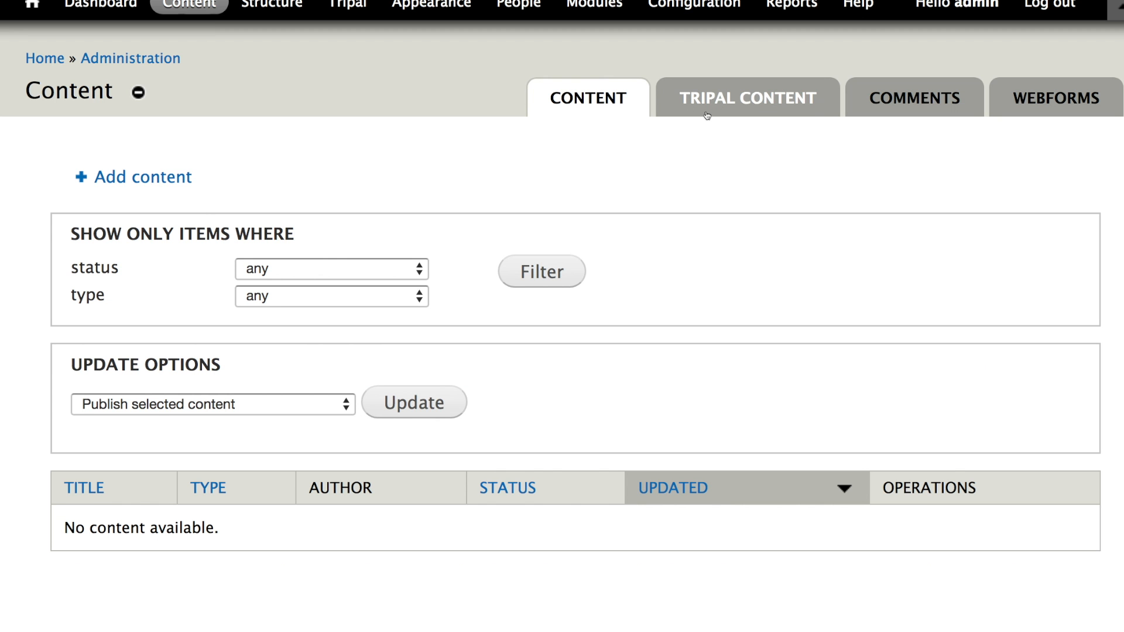
{"action": "left_click", "coordinate": [140, 484]}
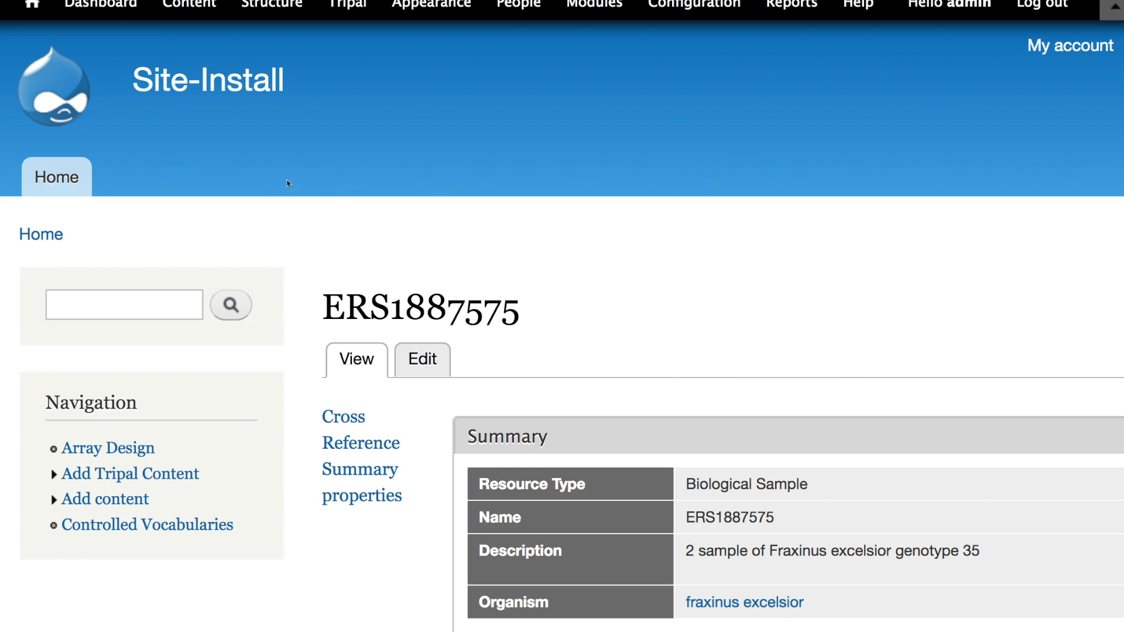
- Examine the properties pane and Summary table on the sample's page
{"action": "double_click", "coordinate": [412, 228]}
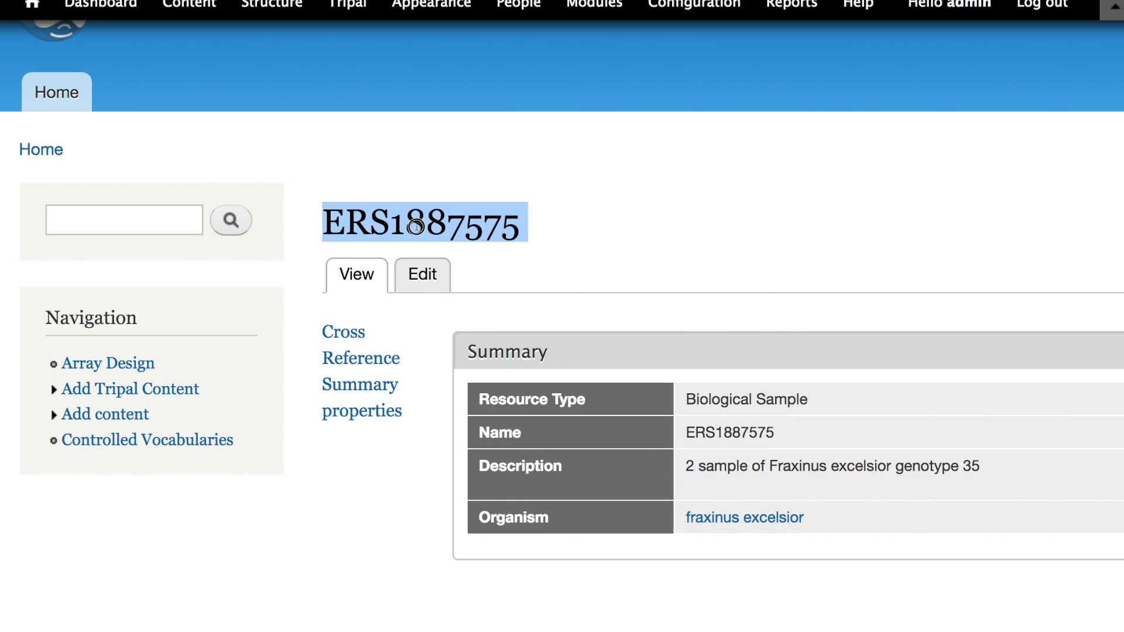
{"action": "left_click", "coordinate": [322, 474]}
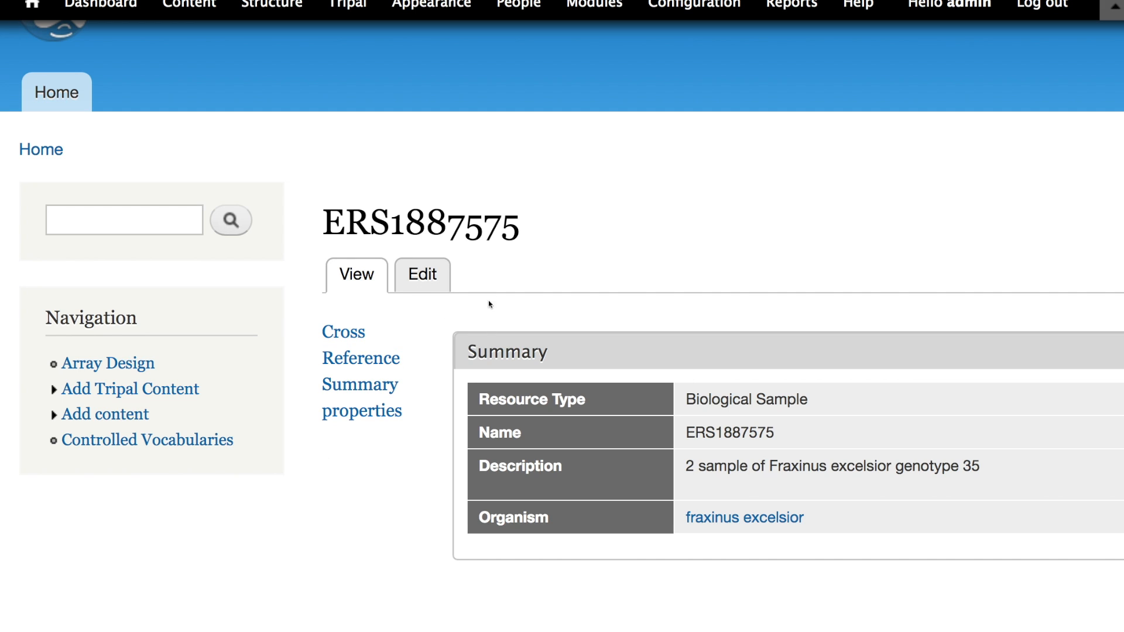
{"action": "left_click", "coordinate": [367, 416]}
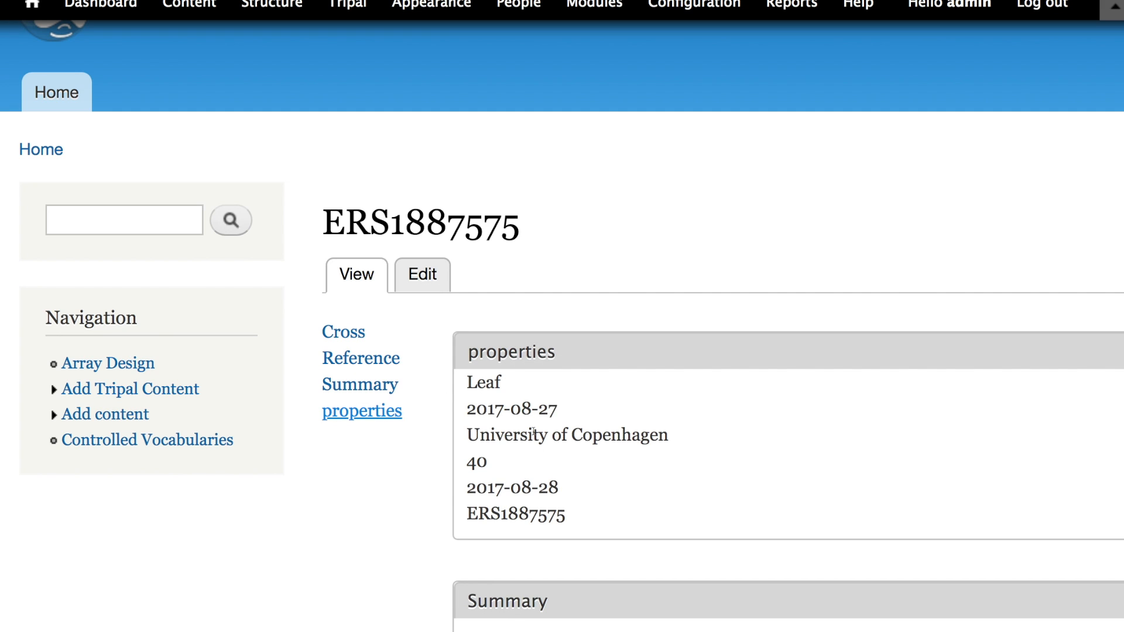
{"action": "scroll", "coordinate": [798, 617], "scroll_direction": "right", "scroll_amount": 2}
{"action": "scroll", "coordinate": [607, 584], "scroll_direction": "left", "scroll_amount": 2}
{"action": "left_click_drag", "start_coordinate": [459, 375], "coordinate": [647, 526]}
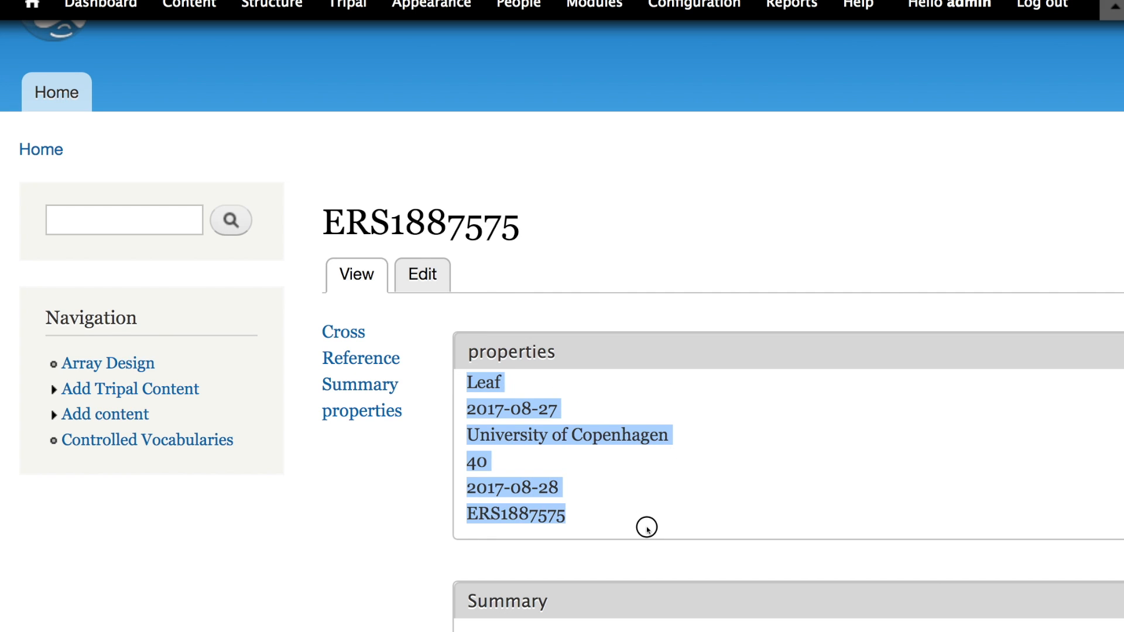
{"action": "left_click", "coordinate": [534, 394]}
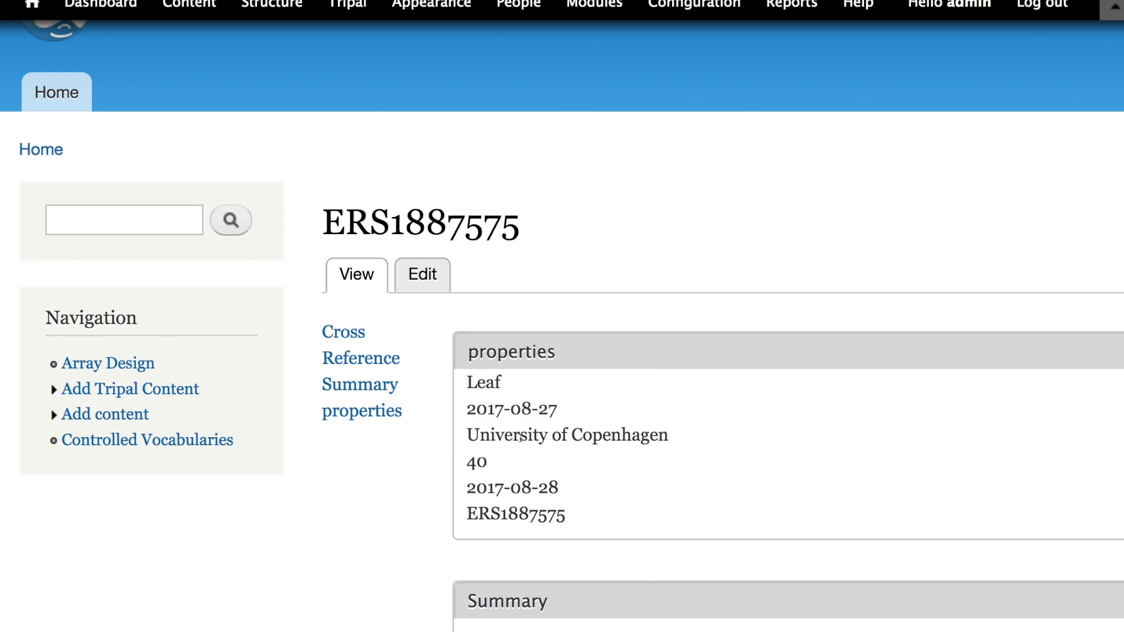
{"action": "scroll", "coordinate": [526, 438], "scroll_direction": "down", "scroll_amount": 3}
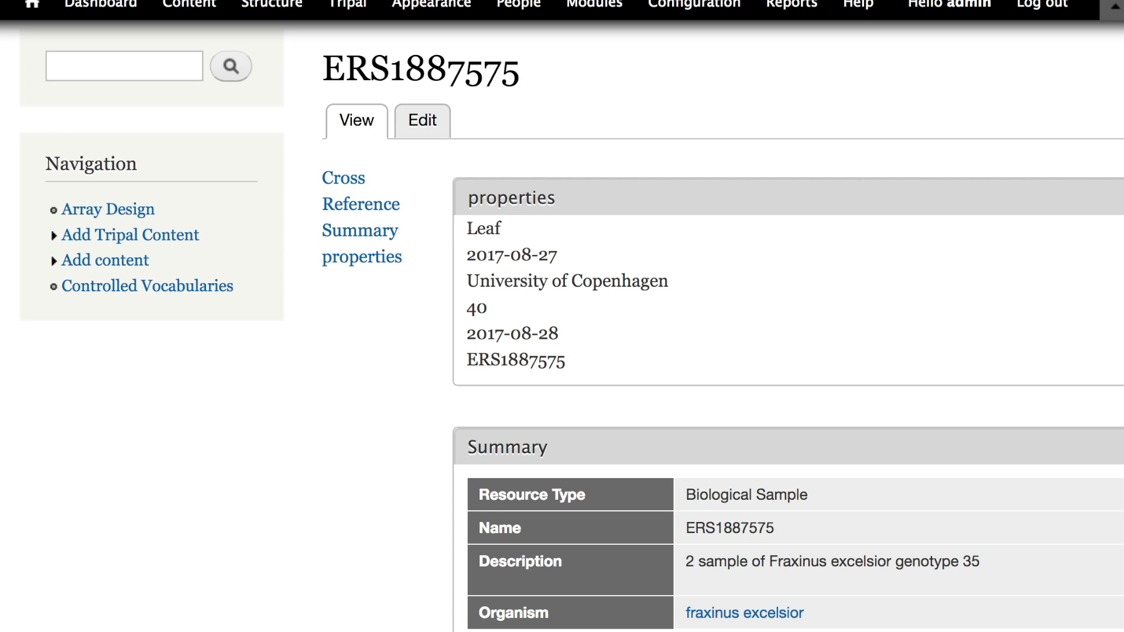
{"action": "left_click_drag", "start_coordinate": [468, 228], "coordinate": [547, 225]}
{"action": "scroll", "coordinate": [554, 375], "scroll_direction": "down", "scroll_amount": 3}
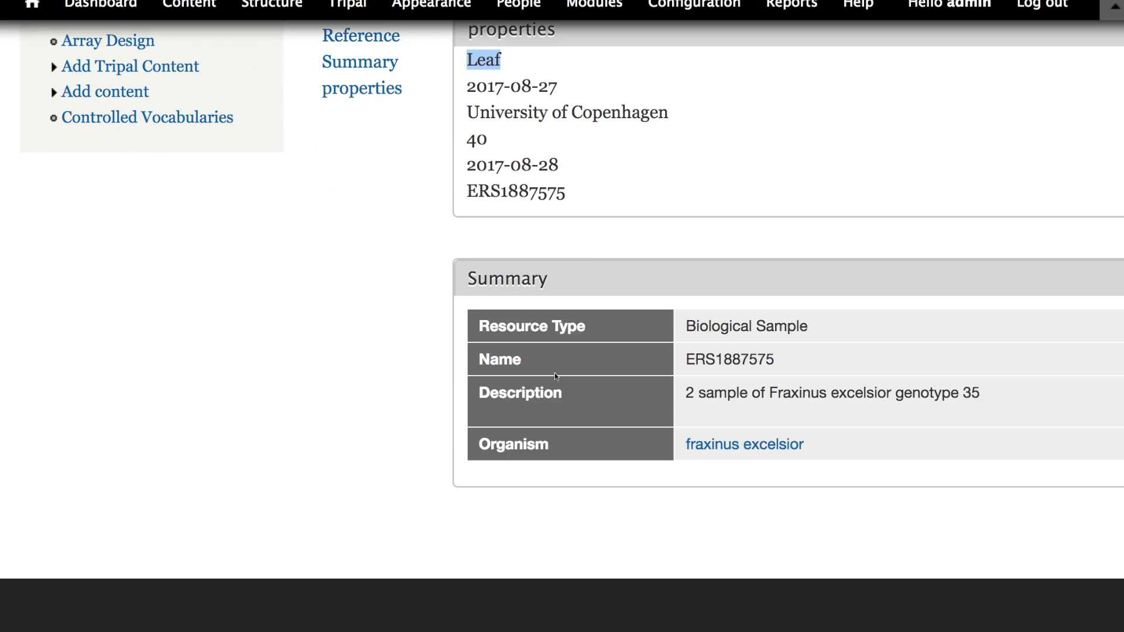
{"action": "left_click", "coordinate": [534, 326]}
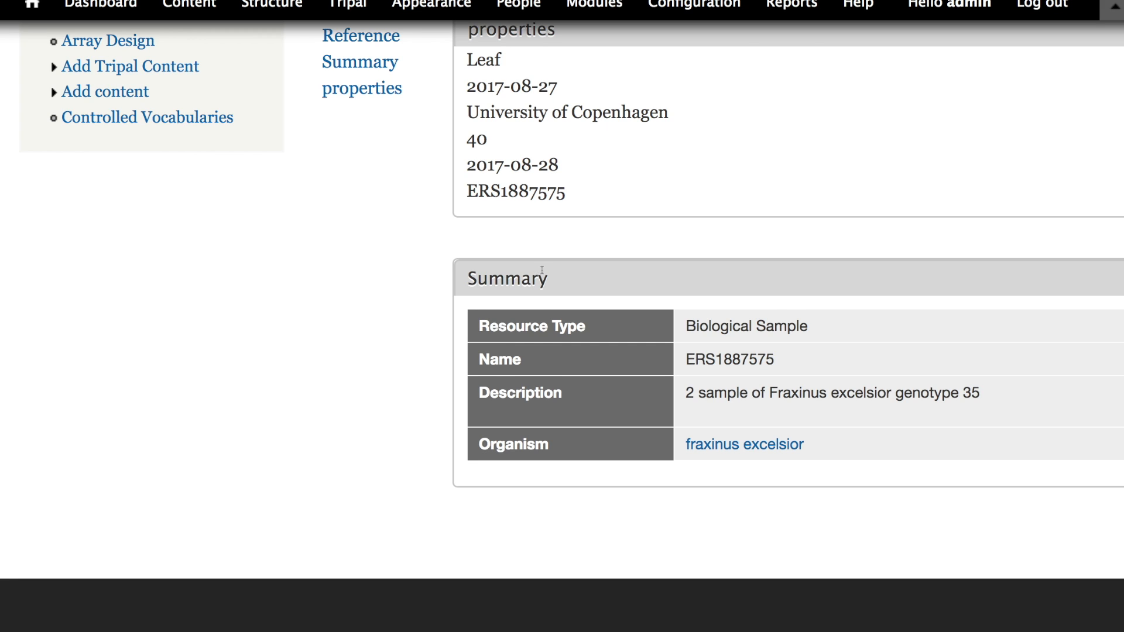
{"action": "scroll", "coordinate": [542, 271], "scroll_direction": "up", "scroll_amount": 7}
- In the Biological Sample display settings, set the Developmental Stage, ENA-LAST-UPDATE and Tissue labels to Inline
{"action": "left_click", "coordinate": [270, 7]}
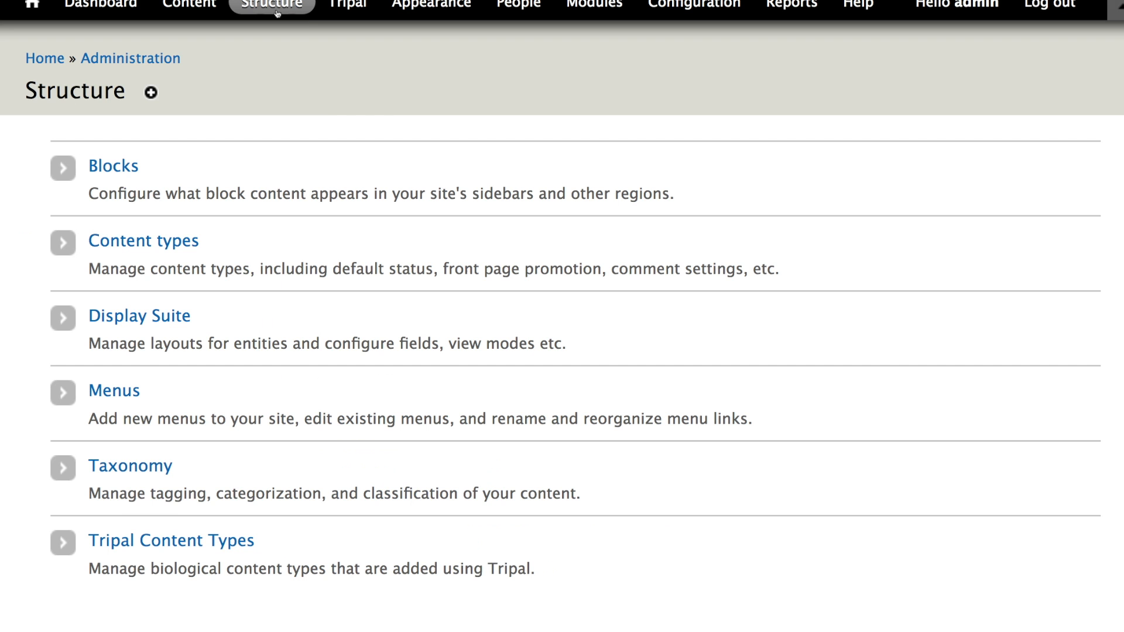
{"action": "left_click", "coordinate": [182, 539]}
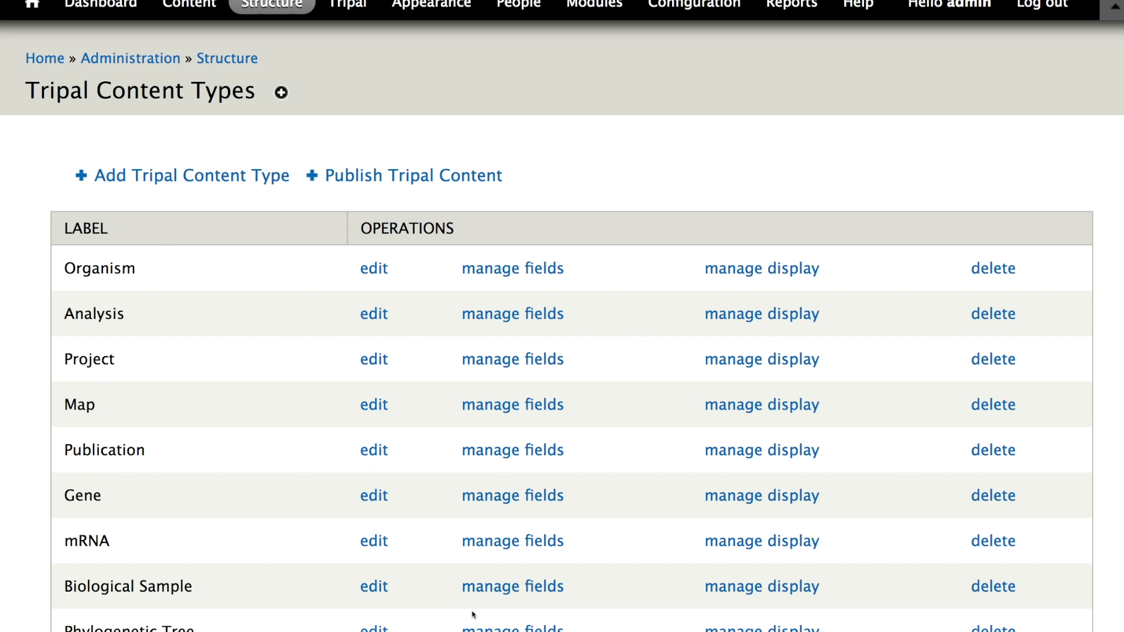
{"action": "left_click", "coordinate": [751, 587]}
{"action": "scroll", "coordinate": [643, 362], "scroll_direction": "down", "scroll_amount": 15}
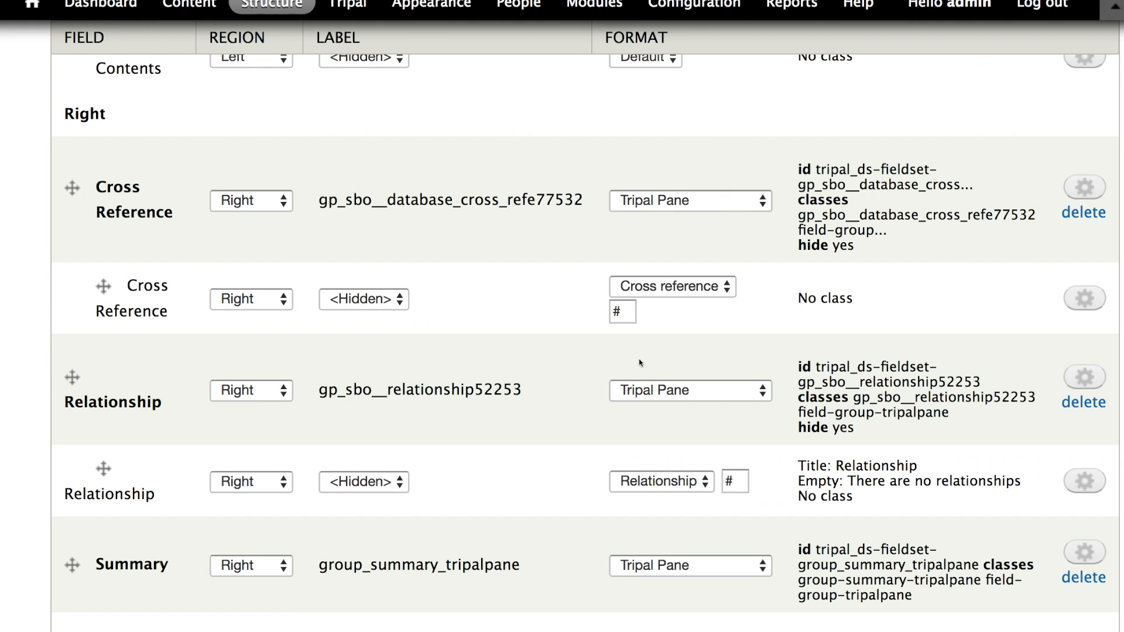
{"action": "scroll", "coordinate": [617, 357], "scroll_direction": "down", "scroll_amount": 5}
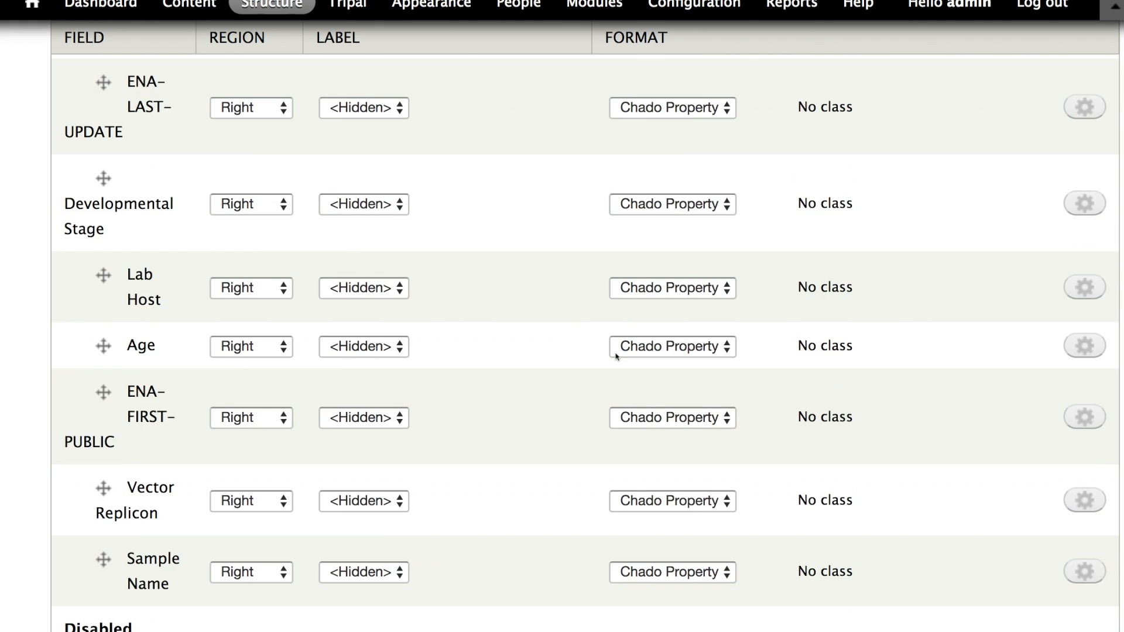
{"action": "scroll", "coordinate": [614, 356], "scroll_direction": "up", "scroll_amount": 16}
{"action": "scroll", "coordinate": [336, 367], "scroll_direction": "down", "scroll_amount": 3}
{"action": "scroll", "coordinate": [298, 354], "scroll_direction": "down", "scroll_amount": 3}
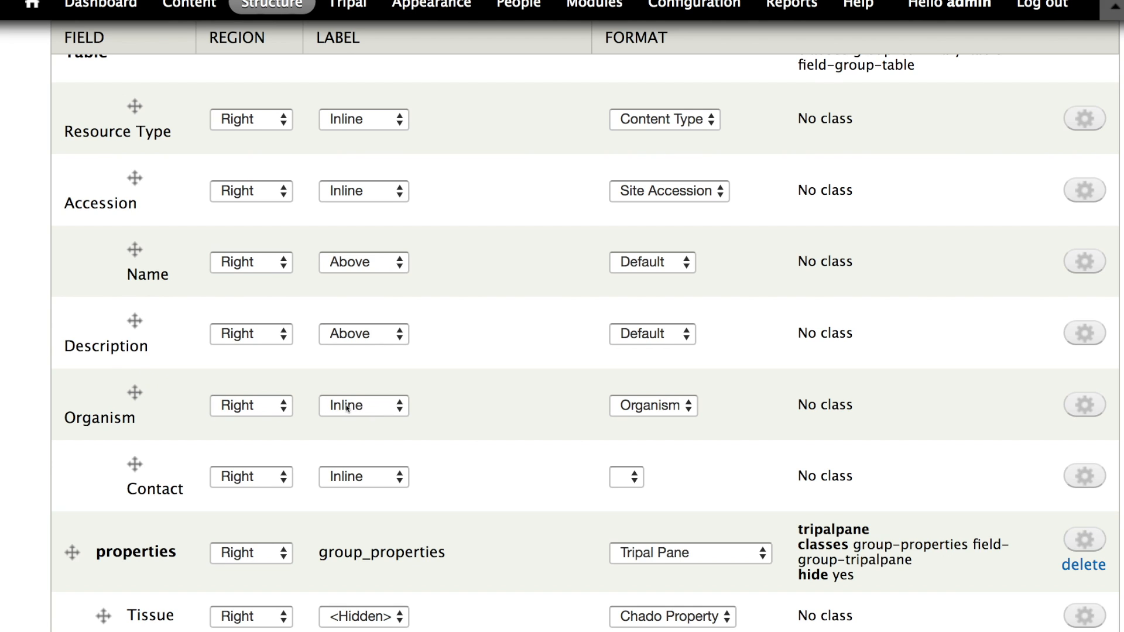
{"action": "scroll", "coordinate": [327, 354], "scroll_direction": "down", "scroll_amount": 5}
{"action": "scroll", "coordinate": [314, 342], "scroll_direction": "down", "scroll_amount": 5}
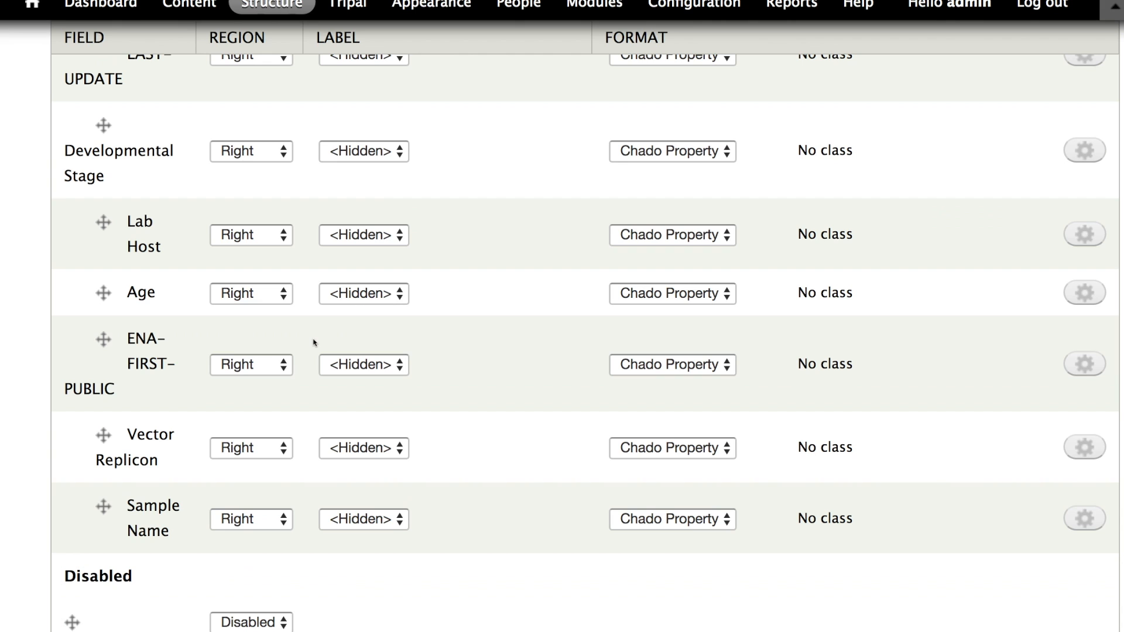
{"action": "scroll", "coordinate": [335, 274], "scroll_direction": "up", "scroll_amount": 1}
{"action": "left_click", "coordinate": [361, 208]}
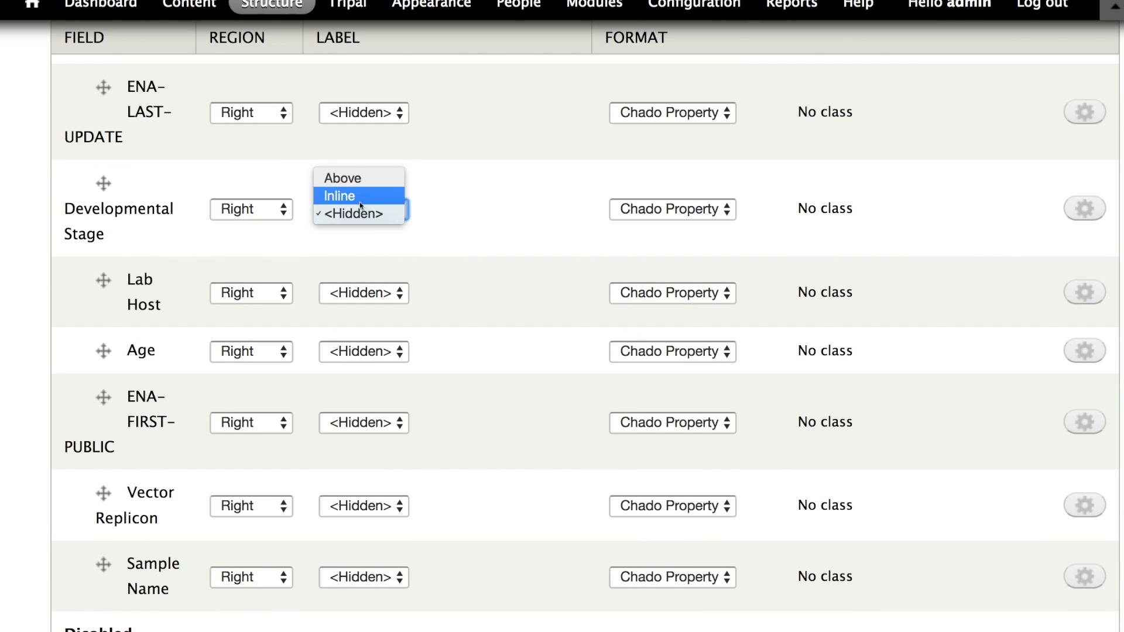
{"action": "left_click", "coordinate": [360, 197]}
{"action": "left_click", "coordinate": [390, 122]}
{"action": "left_click", "coordinate": [375, 99]}
{"action": "scroll", "coordinate": [374, 194], "scroll_direction": "up", "scroll_amount": 1}
{"action": "scroll", "coordinate": [367, 165], "scroll_direction": "up", "scroll_amount": 1}
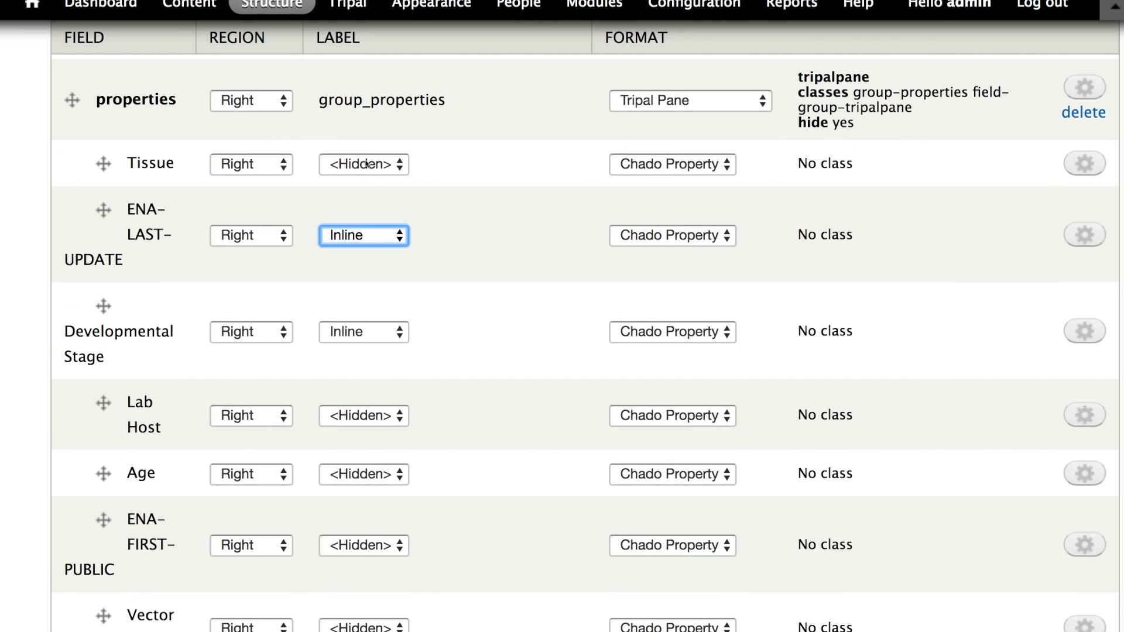
{"action": "left_click", "coordinate": [374, 168]}
{"action": "left_click", "coordinate": [355, 146]}
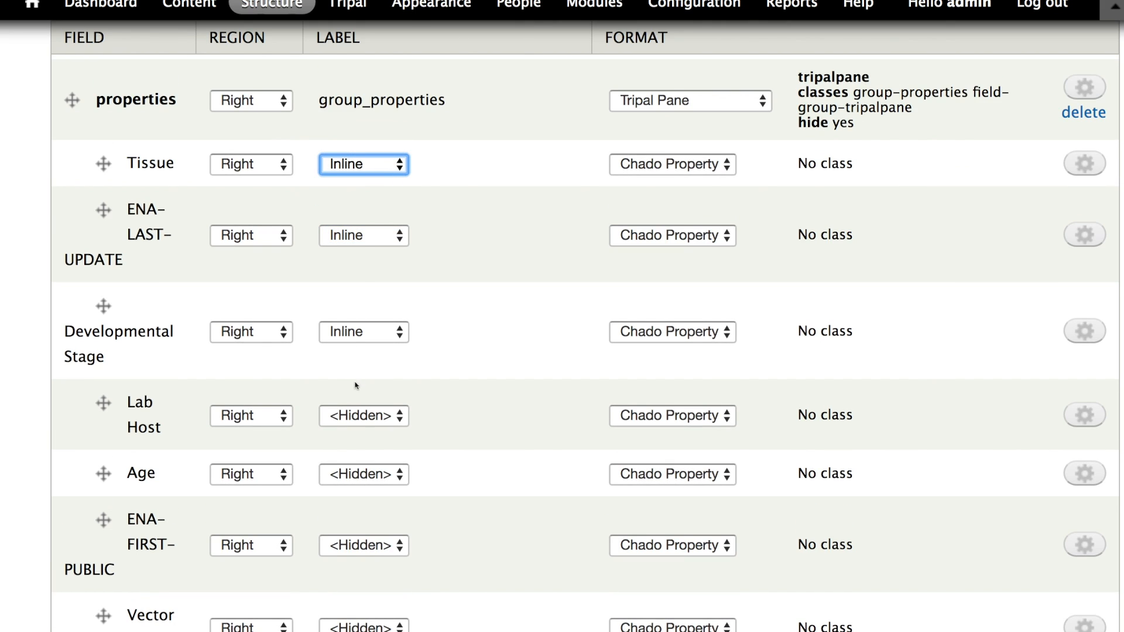
- Set the Lab Host, Age, ENA-FIRST-PUBLIC, Sample Name and Vector Replicon labels to Inline
{"action": "left_click", "coordinate": [362, 416]}
{"action": "left_click", "coordinate": [364, 403]}
{"action": "left_click", "coordinate": [360, 474]}
{"action": "left_click", "coordinate": [351, 461]}
{"action": "left_click", "coordinate": [355, 543]}
{"action": "left_click", "coordinate": [341, 511]}
{"action": "left_click", "coordinate": [348, 544]}
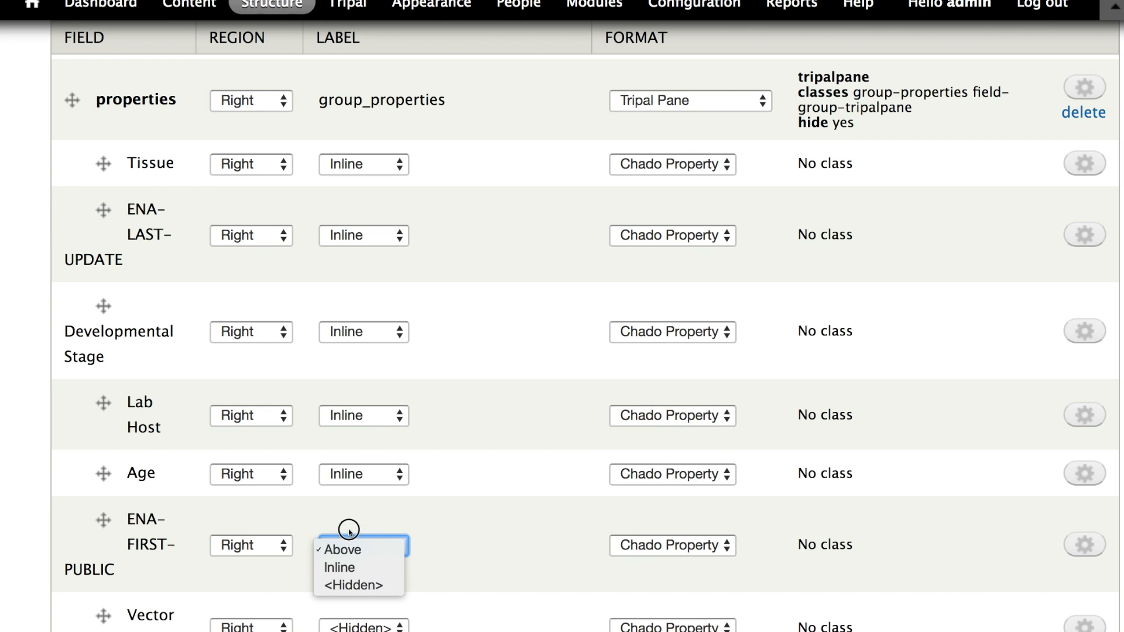
{"action": "left_click", "coordinate": [350, 566]}
{"action": "scroll", "coordinate": [350, 550], "scroll_direction": "down", "scroll_amount": 5}
{"action": "left_click", "coordinate": [350, 504]}
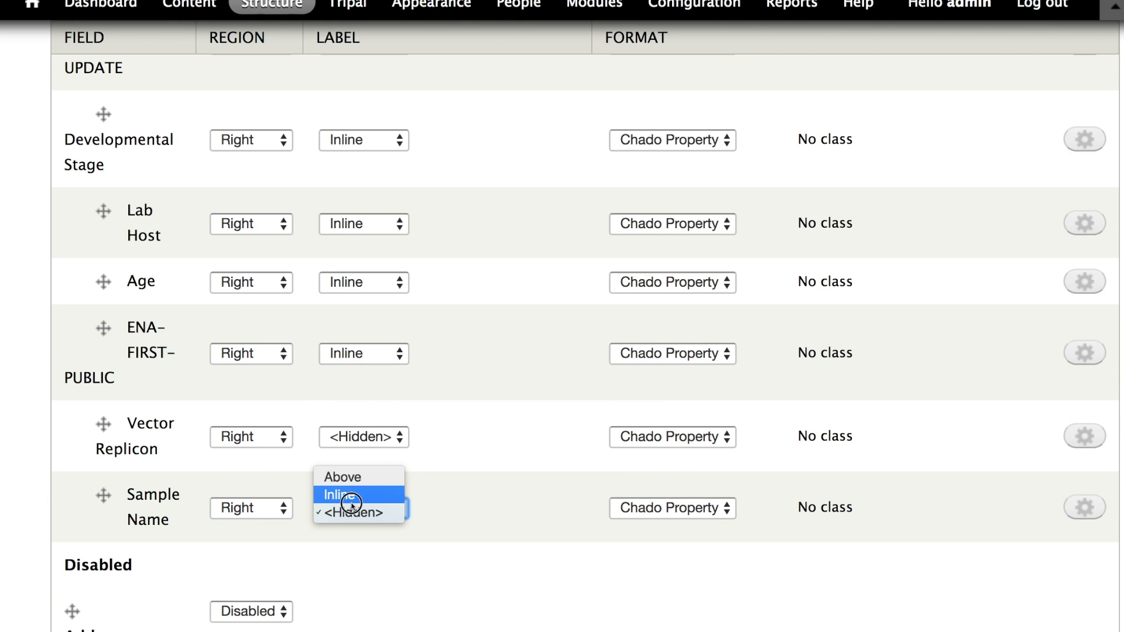
{"action": "left_click", "coordinate": [350, 494]}
{"action": "left_click", "coordinate": [364, 436]}
{"action": "left_click", "coordinate": [348, 422]}
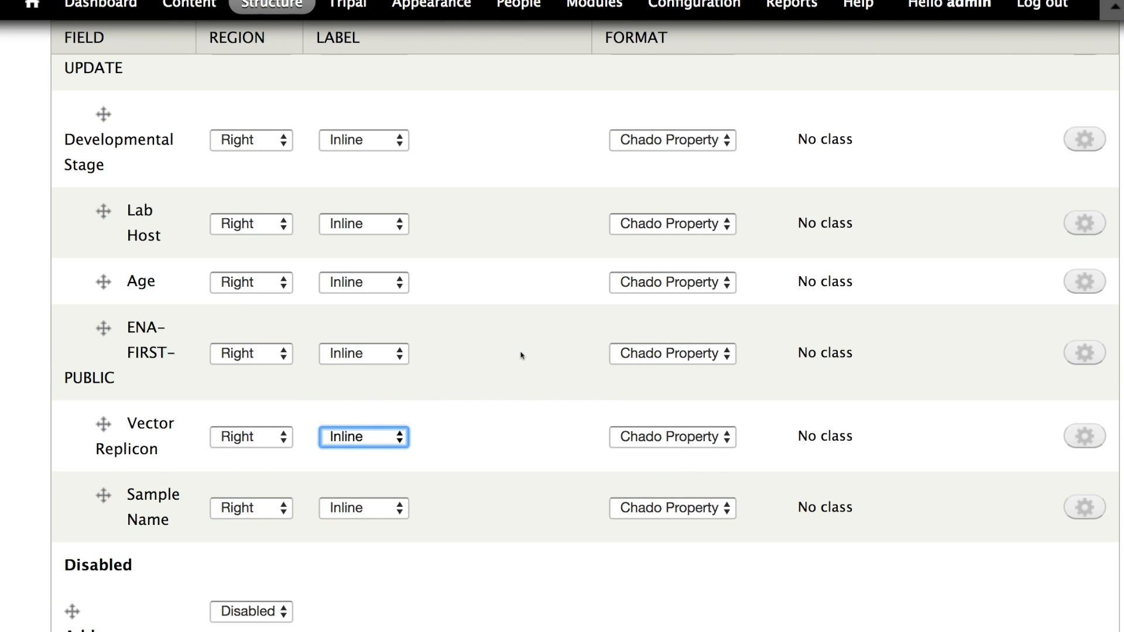
- Save the Biological Sample display settings
{"action": "scroll", "coordinate": [521, 352], "scroll_direction": "up", "scroll_amount": 10}
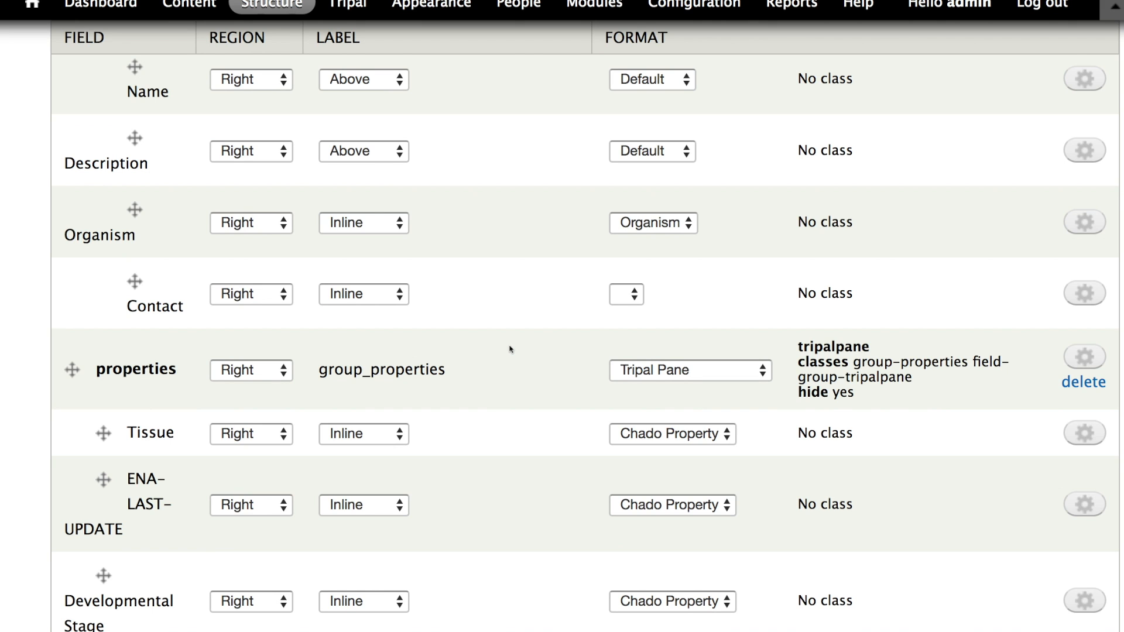
{"action": "scroll", "coordinate": [484, 348], "scroll_direction": "up", "scroll_amount": 5}
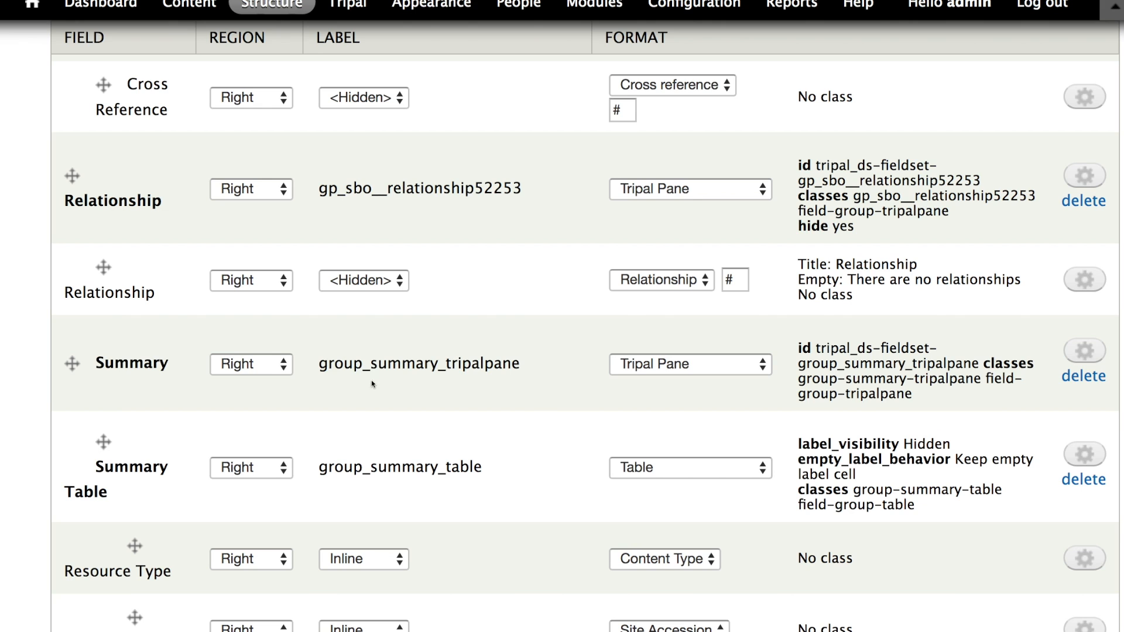
{"action": "scroll", "coordinate": [175, 322], "scroll_direction": "up", "scroll_amount": 8}
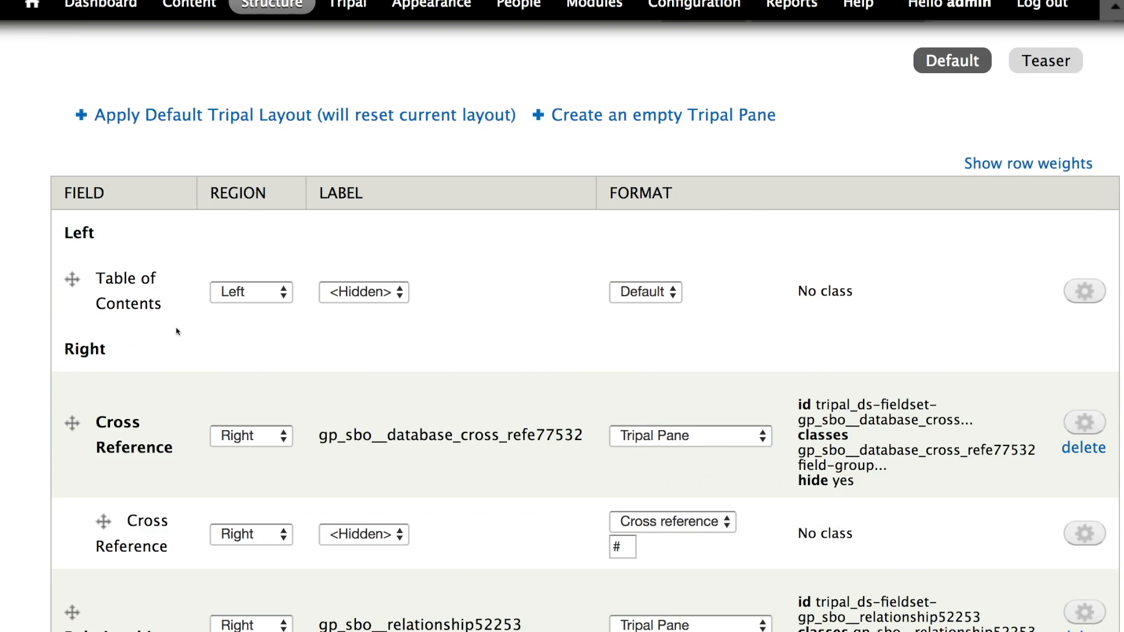
{"action": "scroll", "coordinate": [178, 332], "scroll_direction": "down", "scroll_amount": 2}
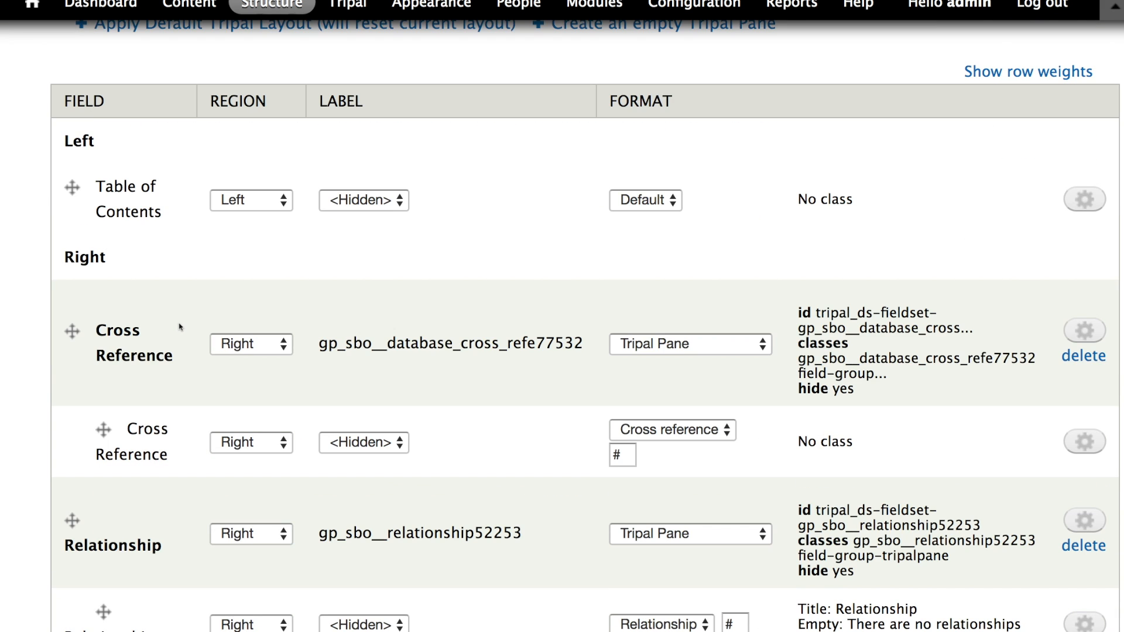
{"action": "scroll", "coordinate": [180, 327], "scroll_direction": "down", "scroll_amount": 5}
{"action": "scroll", "coordinate": [190, 339], "scroll_direction": "down", "scroll_amount": 20}
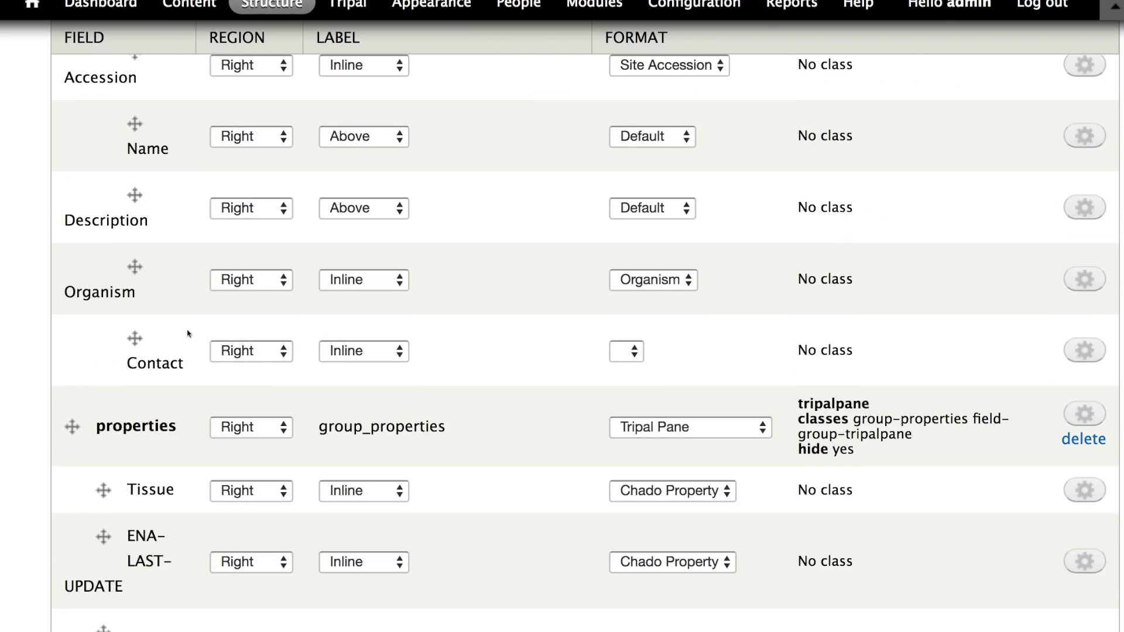
{"action": "left_click", "coordinate": [106, 557]}
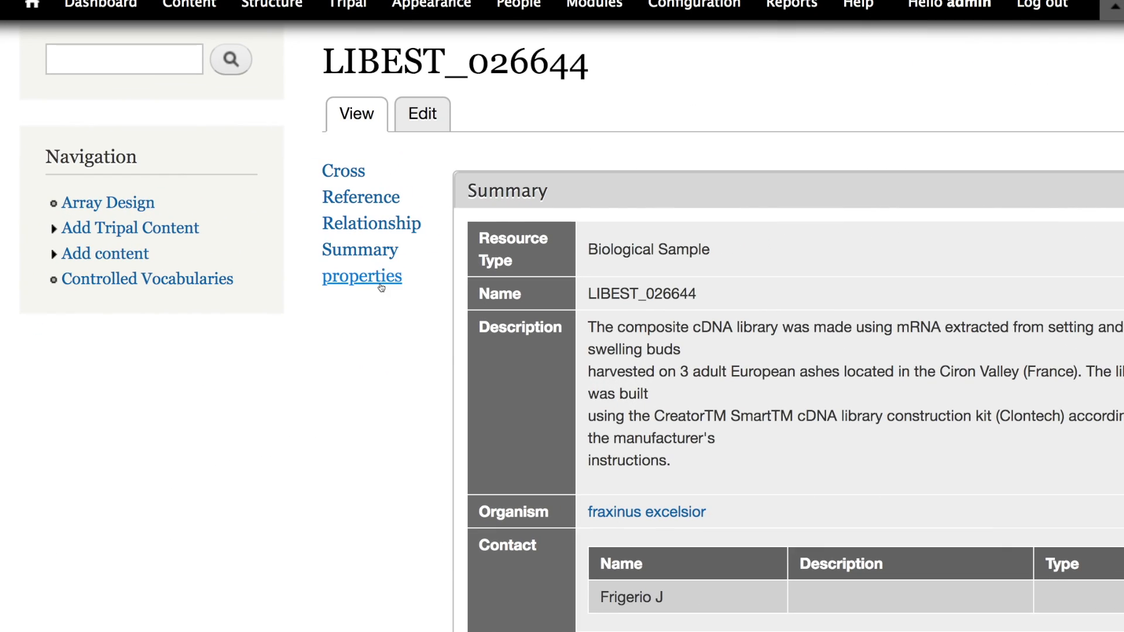
- Open the LIBEST_026644 sample page and examine its labelled properties pane
{"action": "left_click", "coordinate": [696, 249]}
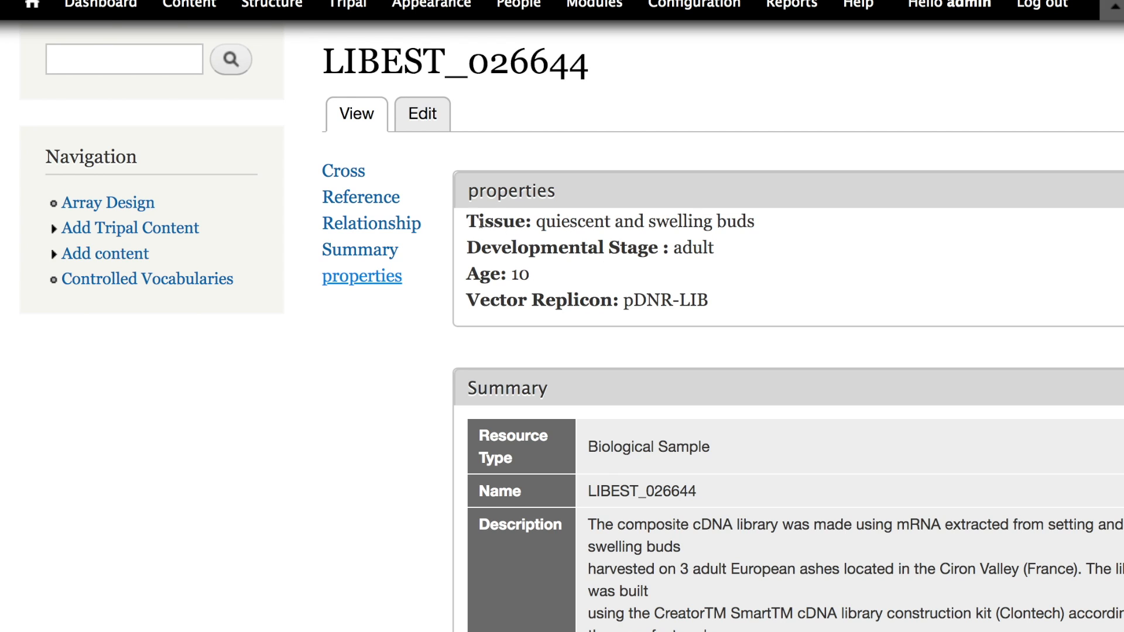
{"action": "left_click_drag", "start_coordinate": [466, 221], "coordinate": [744, 300]}
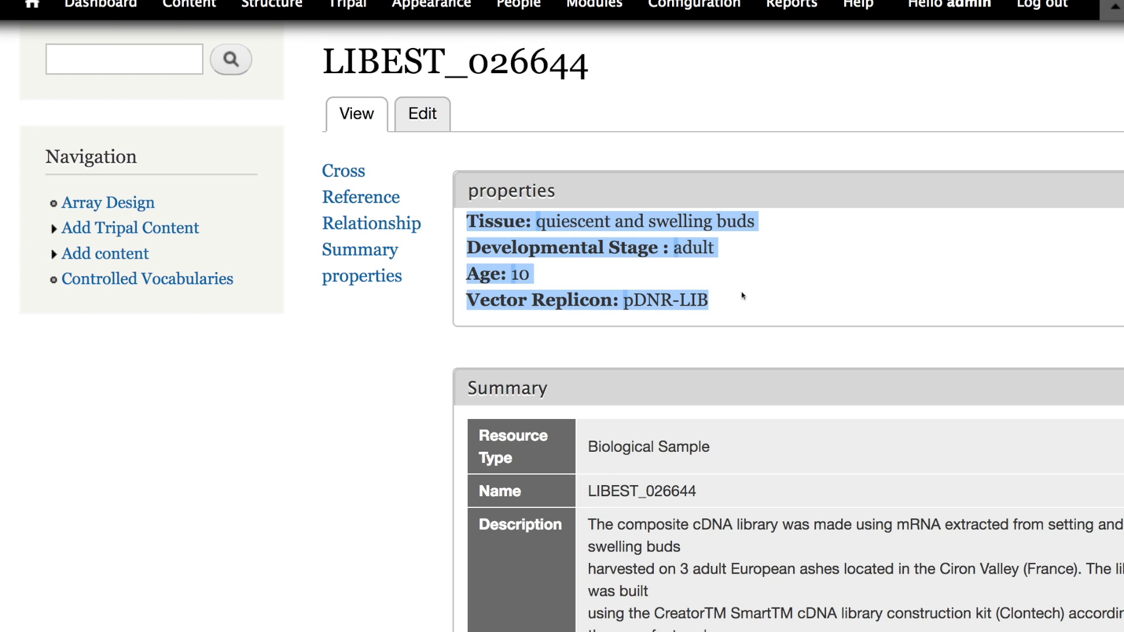
{"action": "left_click", "coordinate": [743, 297]}
{"action": "scroll", "coordinate": [654, 240], "scroll_direction": "down", "scroll_amount": 2}
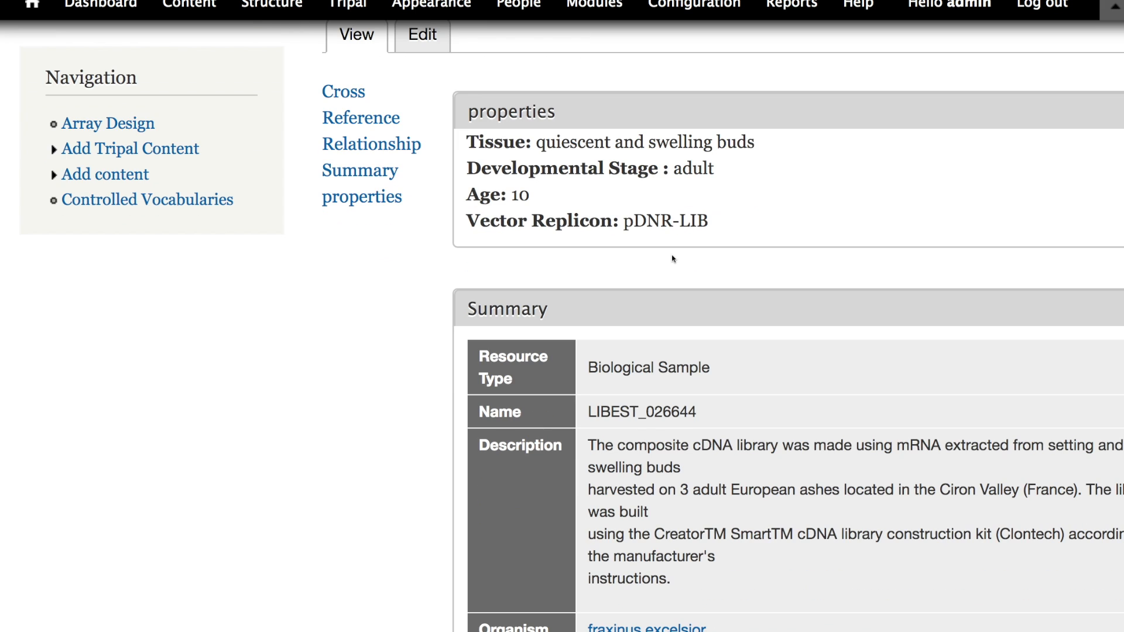
{"action": "scroll", "coordinate": [673, 258], "scroll_direction": "down", "scroll_amount": 5}
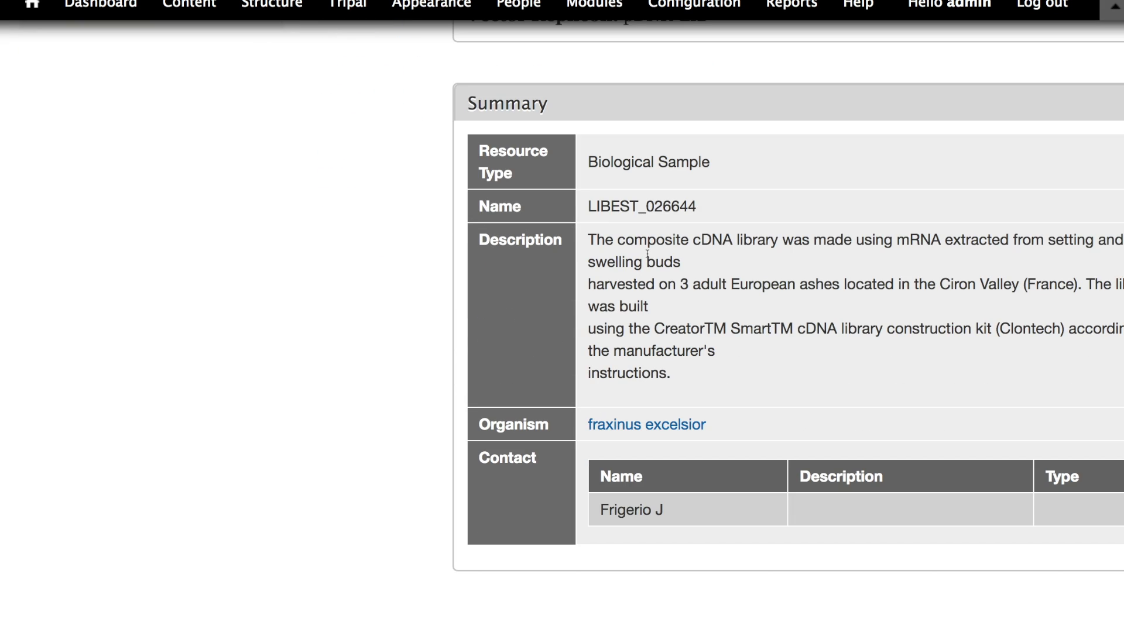
- In the Biological Sample display settings, add a Right-region Table group labelled "chado properties table" with group name chado_prop_table, and save
{"action": "scroll", "coordinate": [641, 255], "scroll_direction": "up", "scroll_amount": 2}
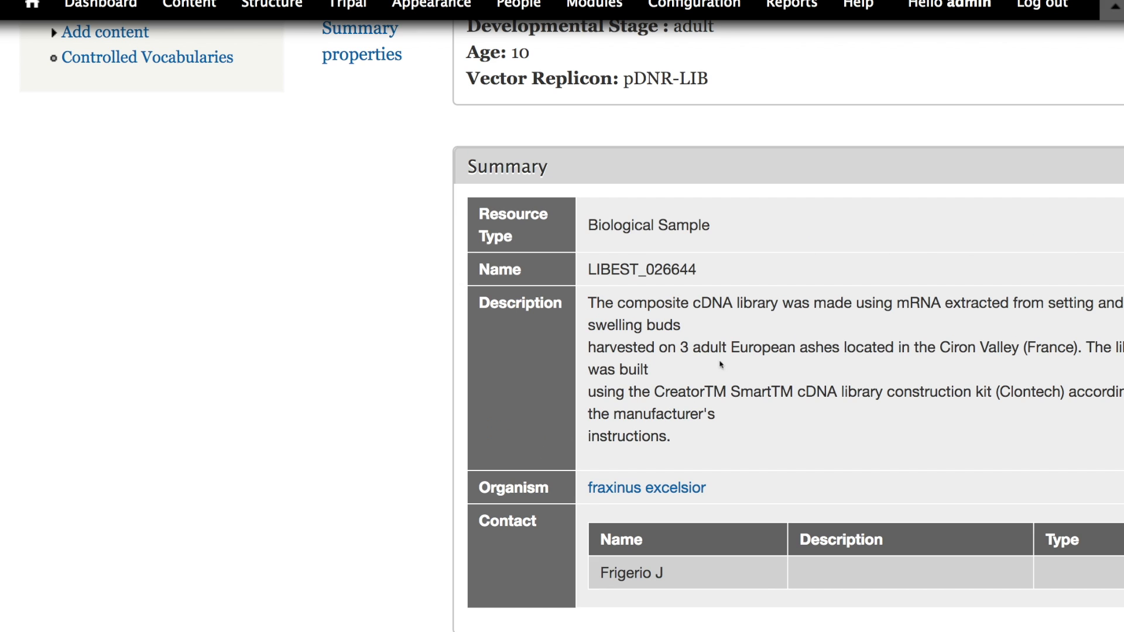
{"action": "scroll", "coordinate": [611, 321], "scroll_direction": "up", "scroll_amount": 15}
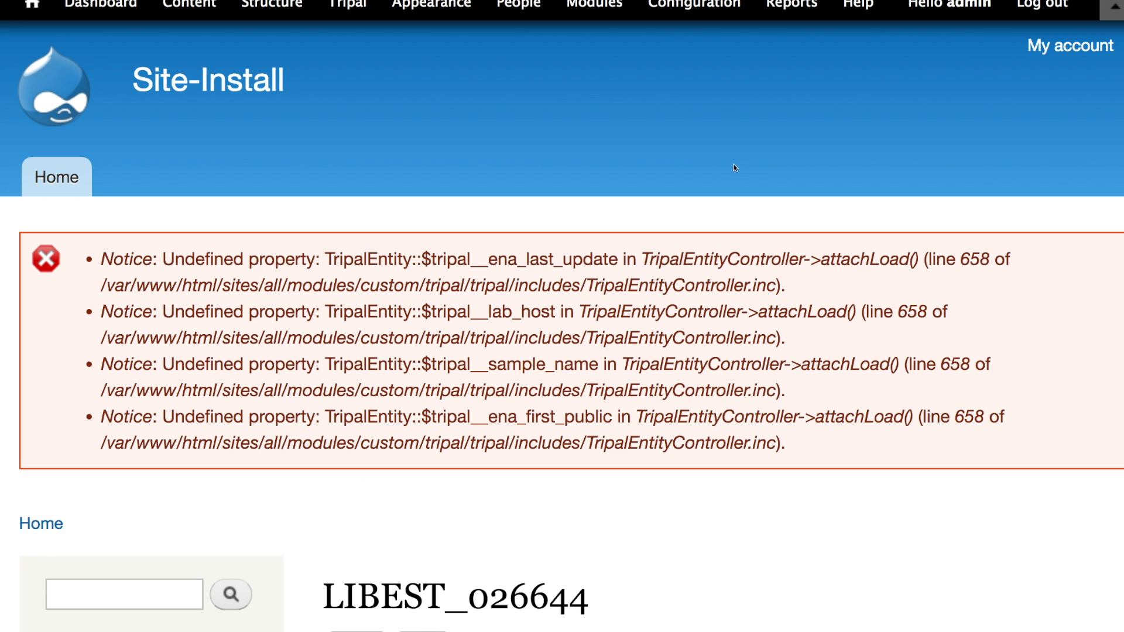
{"action": "left_click", "coordinate": [274, 6]}
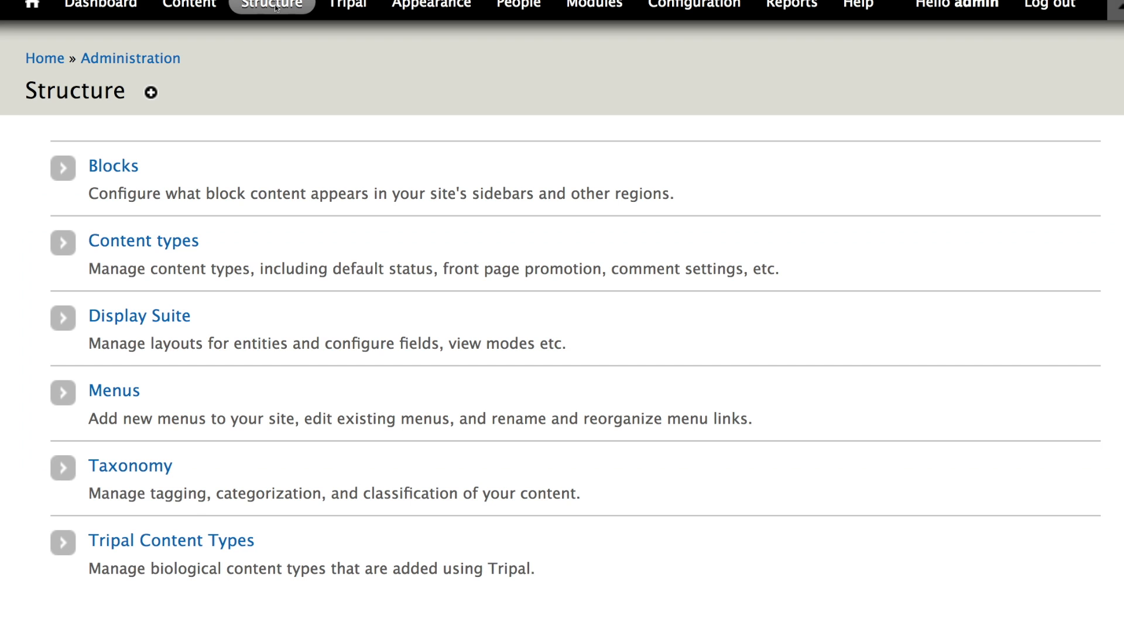
{"action": "left_click", "coordinate": [265, 543]}
{"action": "scroll", "coordinate": [247, 385], "scroll_direction": "down", "scroll_amount": 1}
{"action": "scroll", "coordinate": [247, 385], "scroll_direction": "down", "scroll_amount": 3}
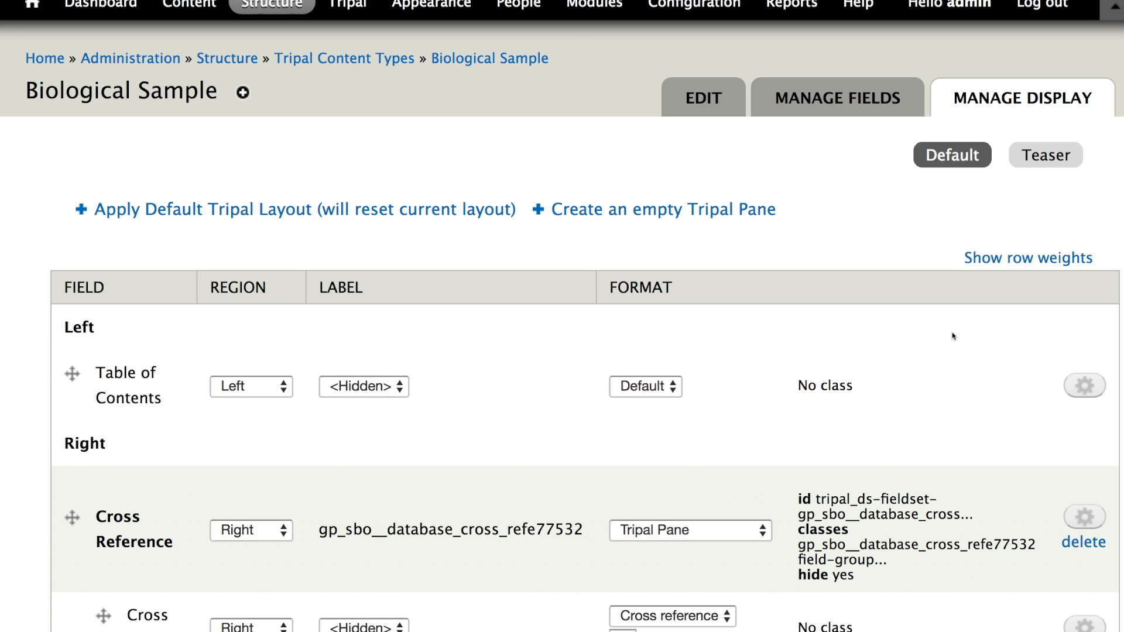
{"action": "scroll", "coordinate": [462, 384], "scroll_direction": "down", "scroll_amount": 10}
{"action": "scroll", "coordinate": [451, 375], "scroll_direction": "down", "scroll_amount": 15}
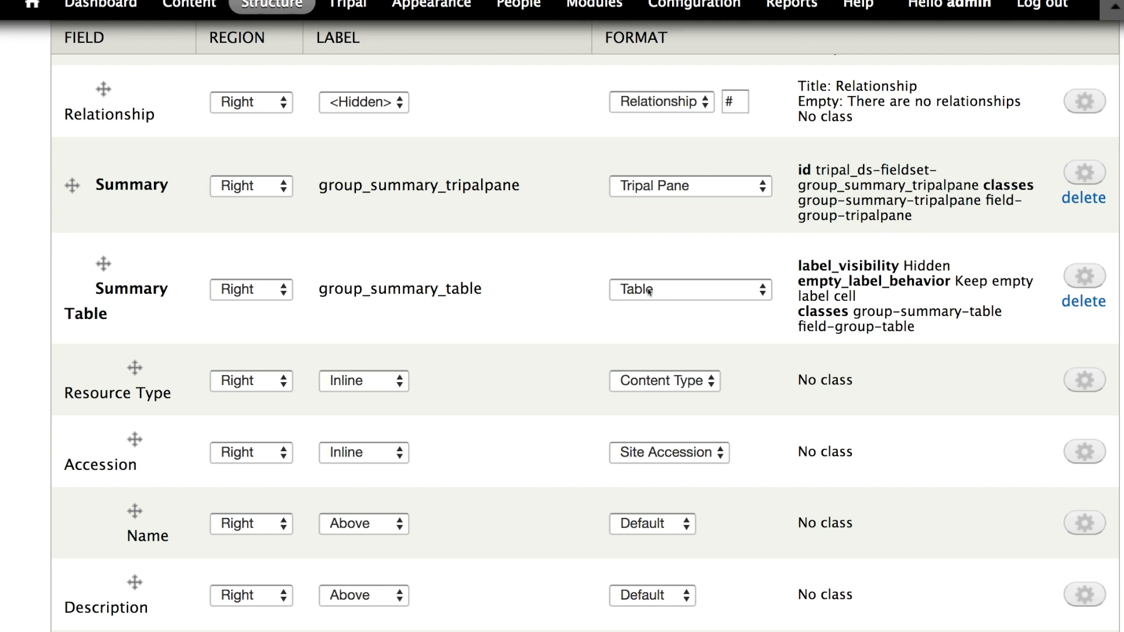
{"action": "scroll", "coordinate": [617, 301], "scroll_direction": "down", "scroll_amount": 20}
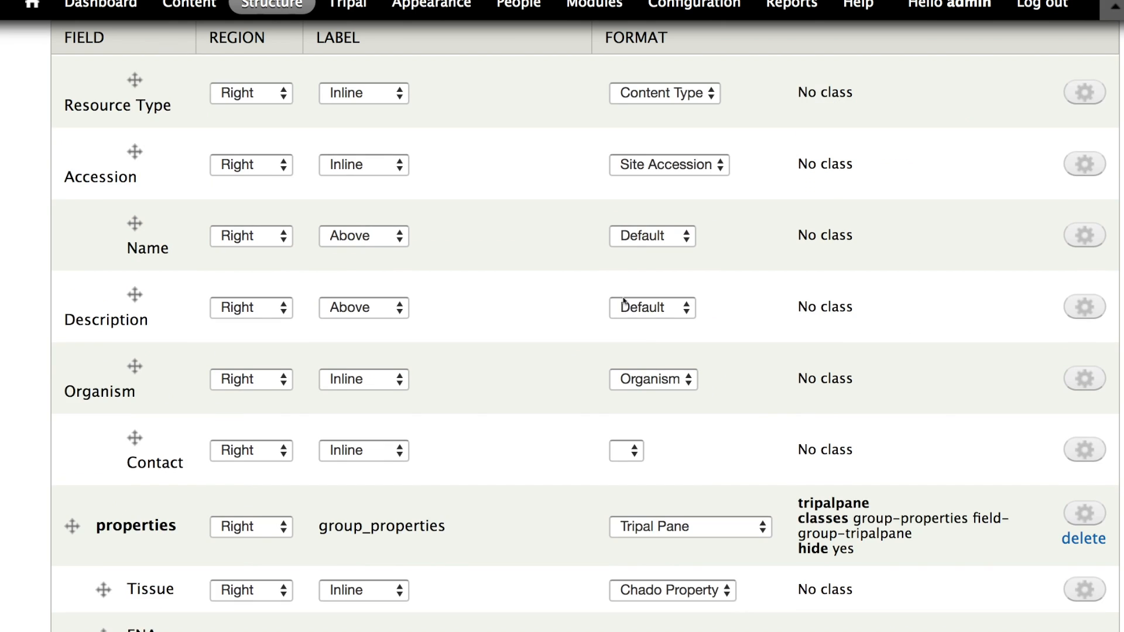
{"action": "scroll", "coordinate": [280, 297], "scroll_direction": "up", "scroll_amount": 8}
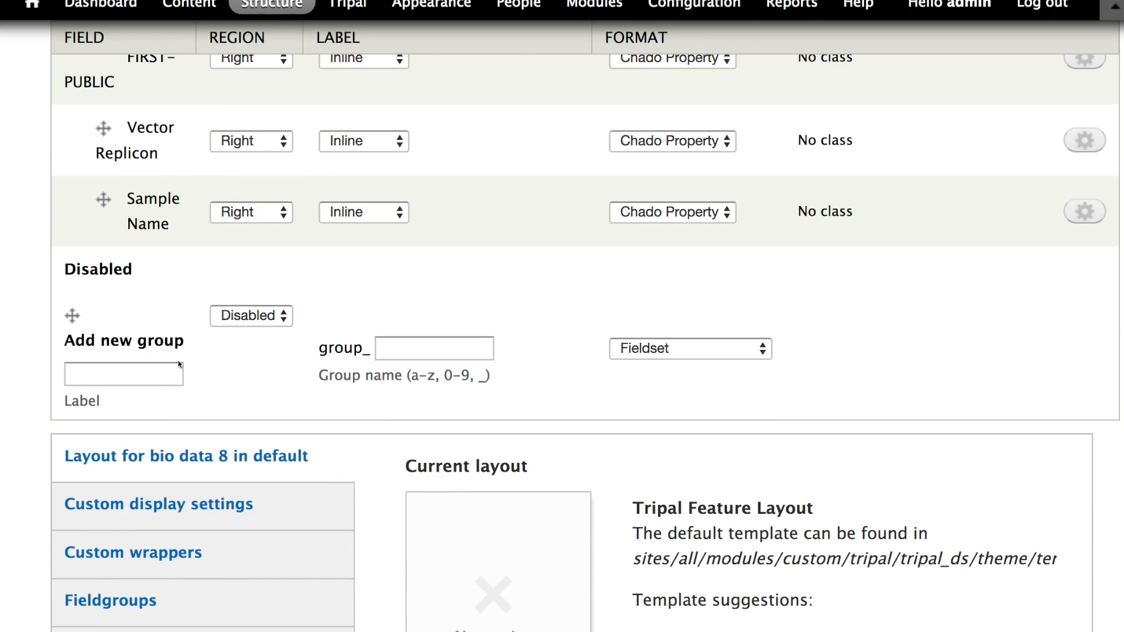
{"action": "scroll", "coordinate": [231, 363], "scroll_direction": "up", "scroll_amount": 2}
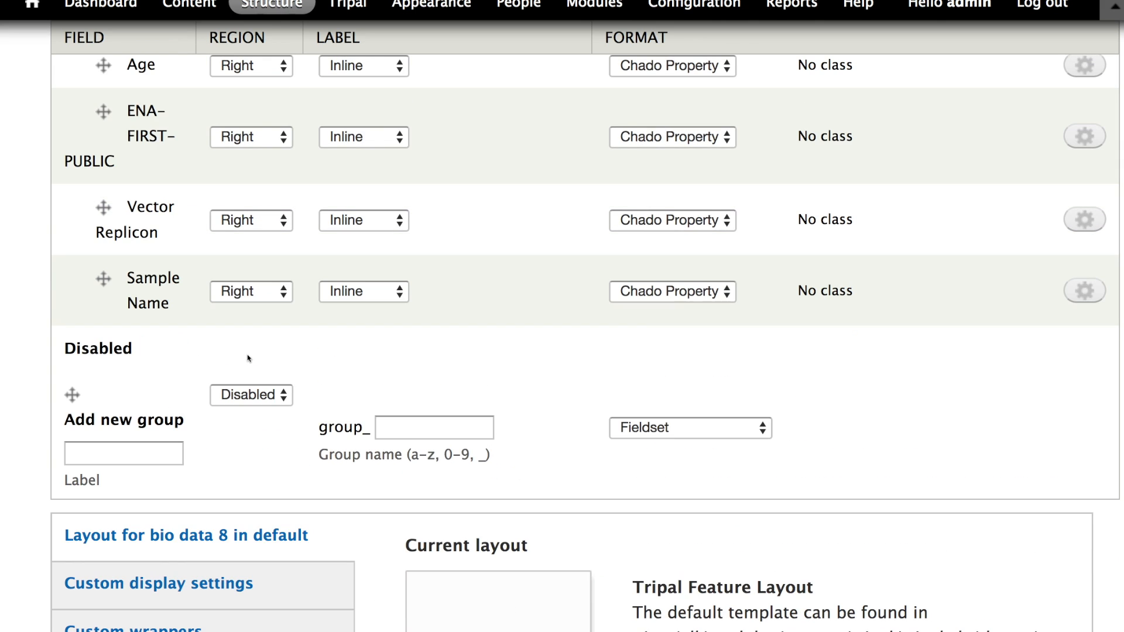
{"action": "left_click", "coordinate": [640, 436]}
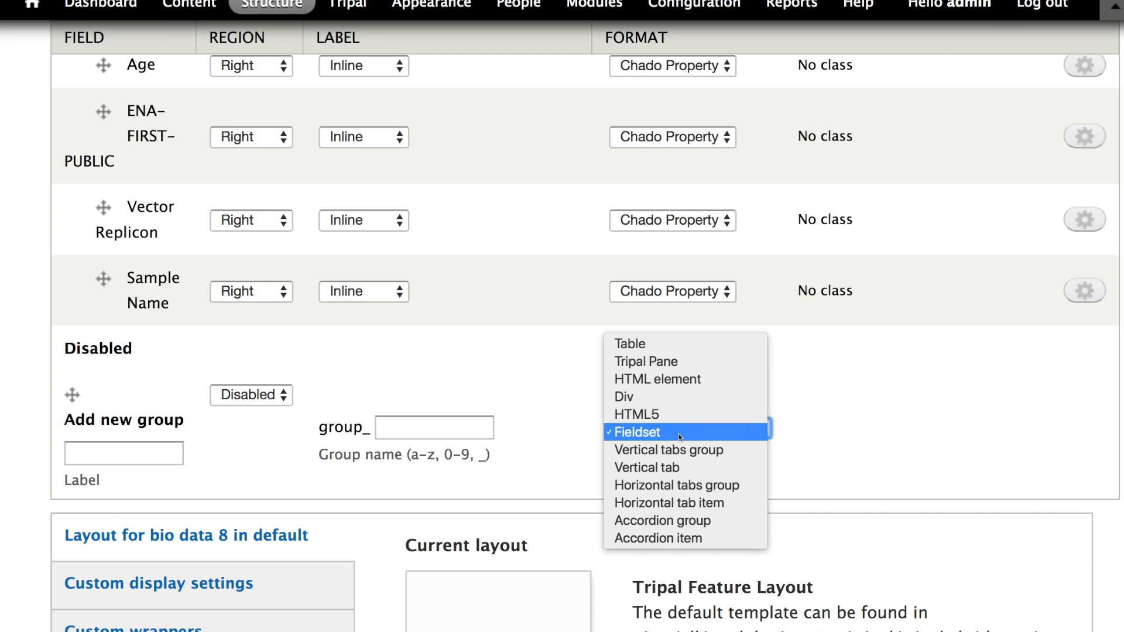
{"action": "left_click", "coordinate": [644, 345]}
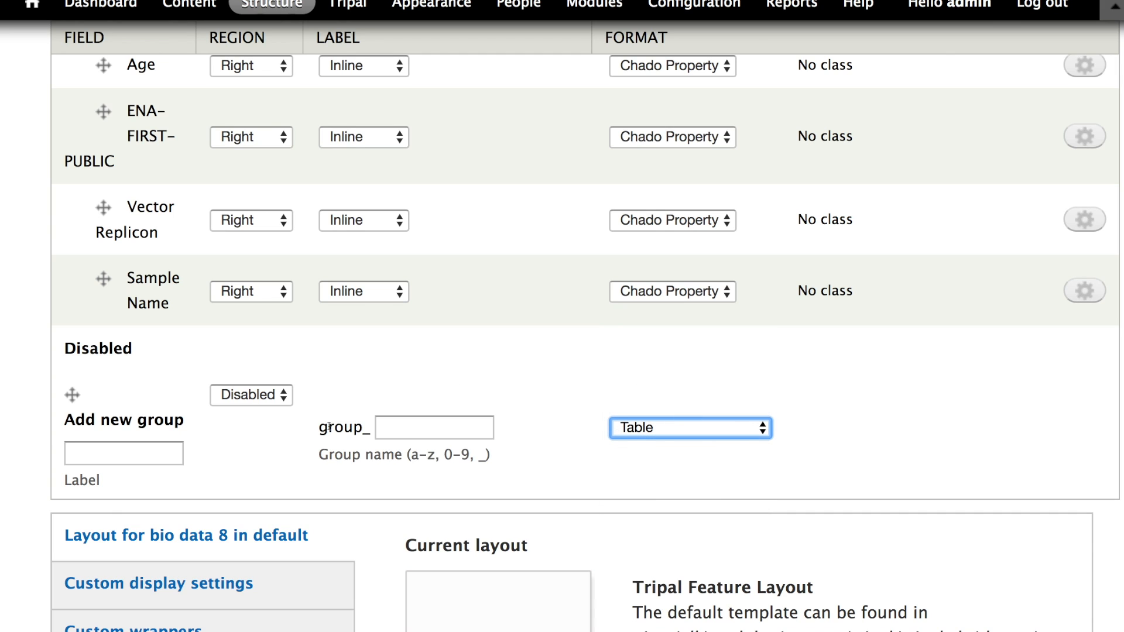
{"action": "left_click", "coordinate": [150, 450]}
{"action": "type", "text": "chado "}
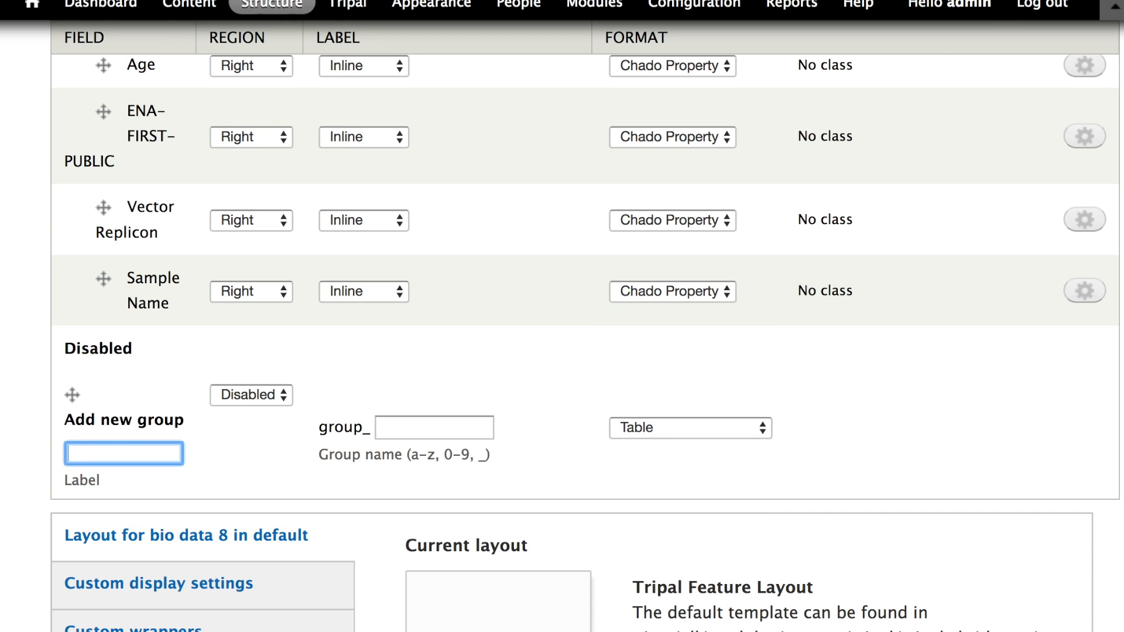
{"action": "type", "text": "properties table"}
{"action": "key", "text": "Tab"}
{"action": "key", "text": "Tab"}
{"action": "type", "text": "chado pr"}
{"action": "key", "text": "BackSpace"}
{"action": "key", "text": "BackSpace"}
{"action": "key", "text": "BackSpace"}
{"action": "type", "text": "_prop_table"}
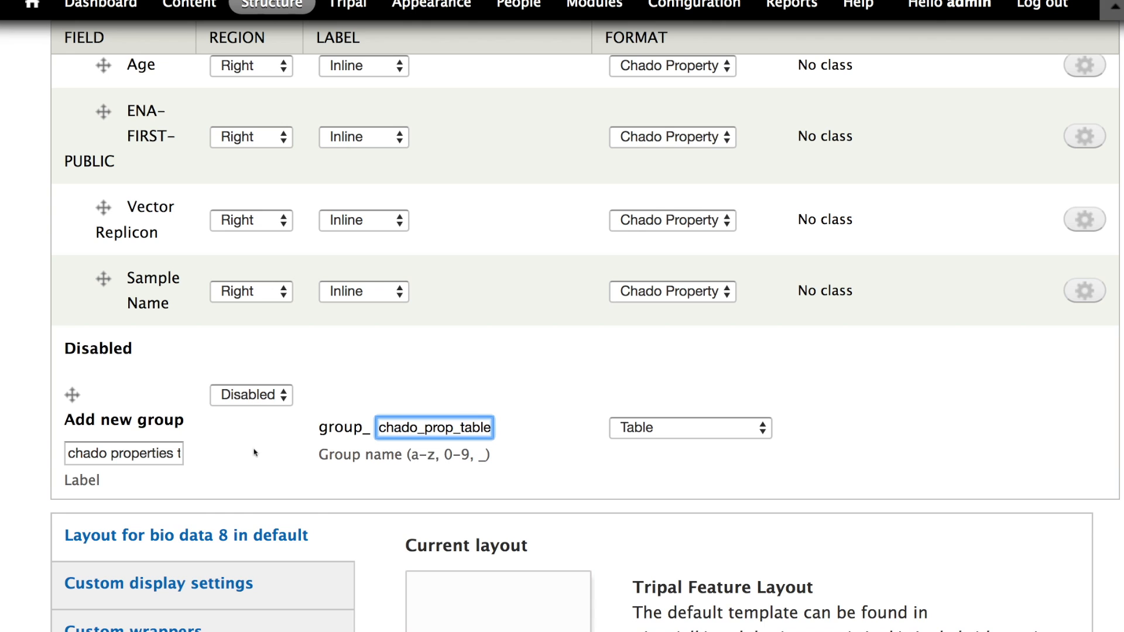
{"action": "left_click", "coordinate": [267, 394]}
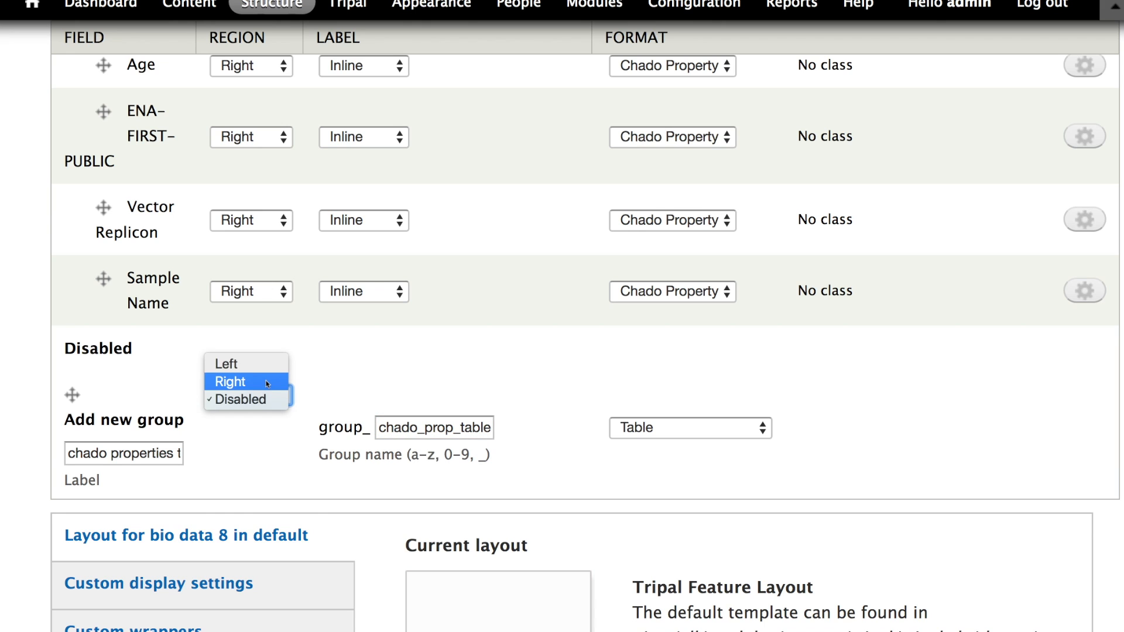
{"action": "left_click", "coordinate": [266, 382]}
{"action": "scroll", "coordinate": [248, 412], "scroll_direction": "down", "scroll_amount": 10}
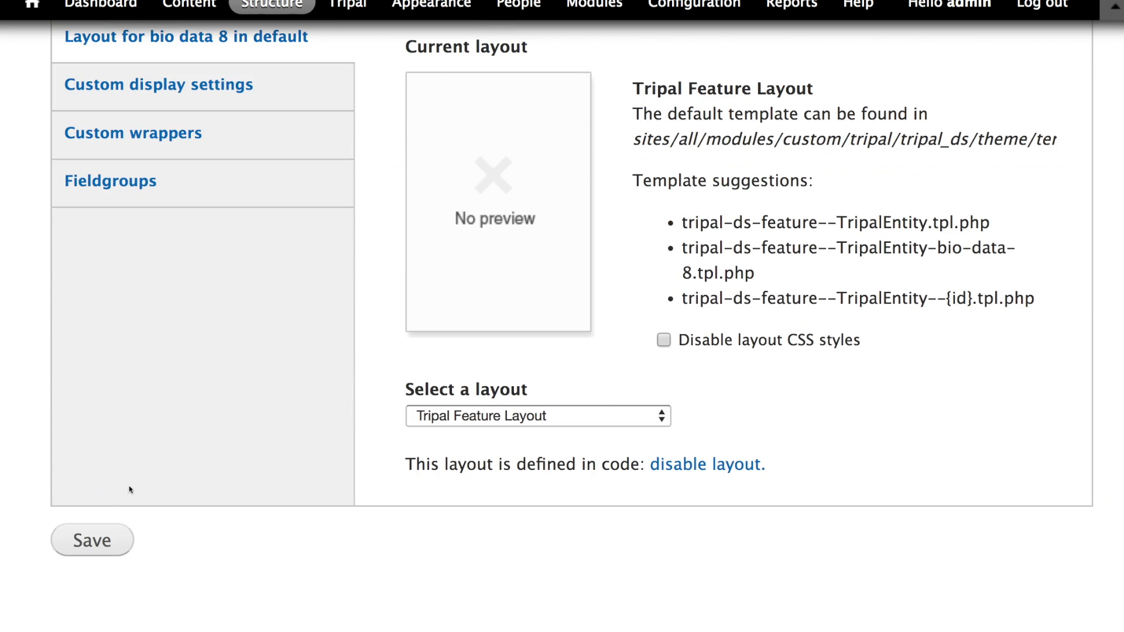
{"action": "left_click", "coordinate": [97, 529]}
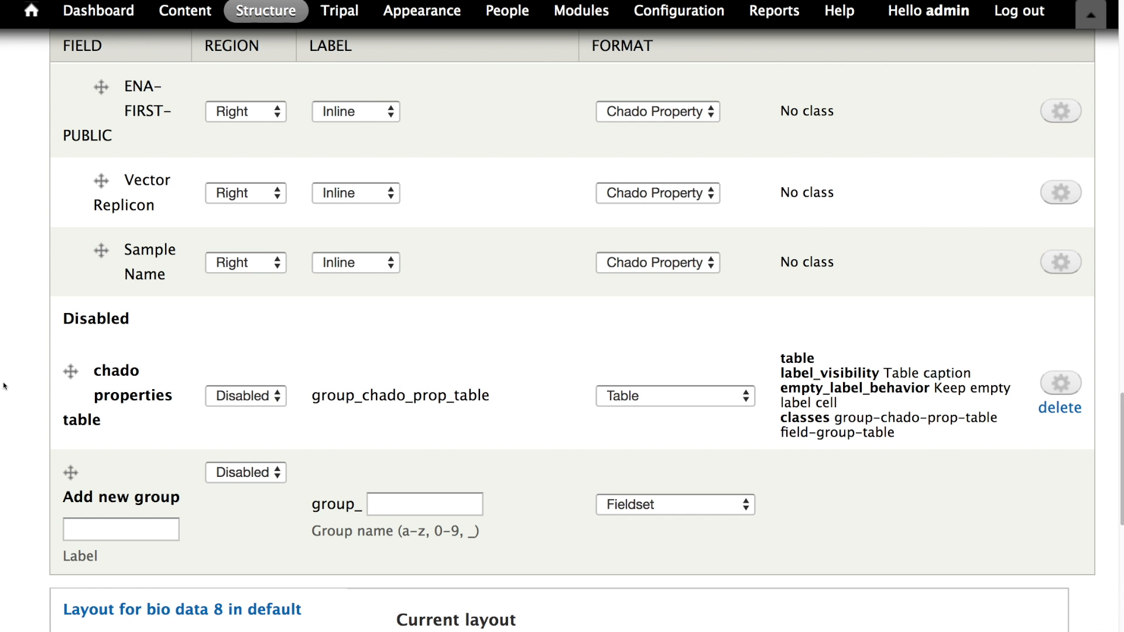
- Move the chado properties table group up to sit directly under the properties pane
{"action": "left_click_drag", "start_coordinate": [70, 371], "coordinate": [65, 404]}
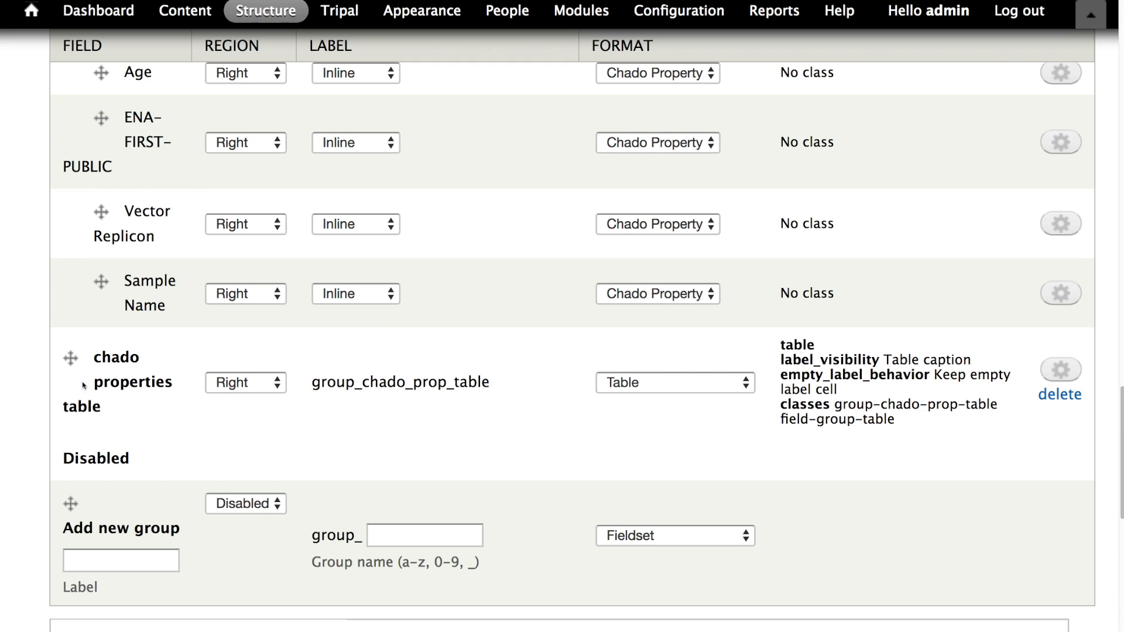
{"action": "left_click_drag", "start_coordinate": [71, 358], "coordinate": [79, 214]}
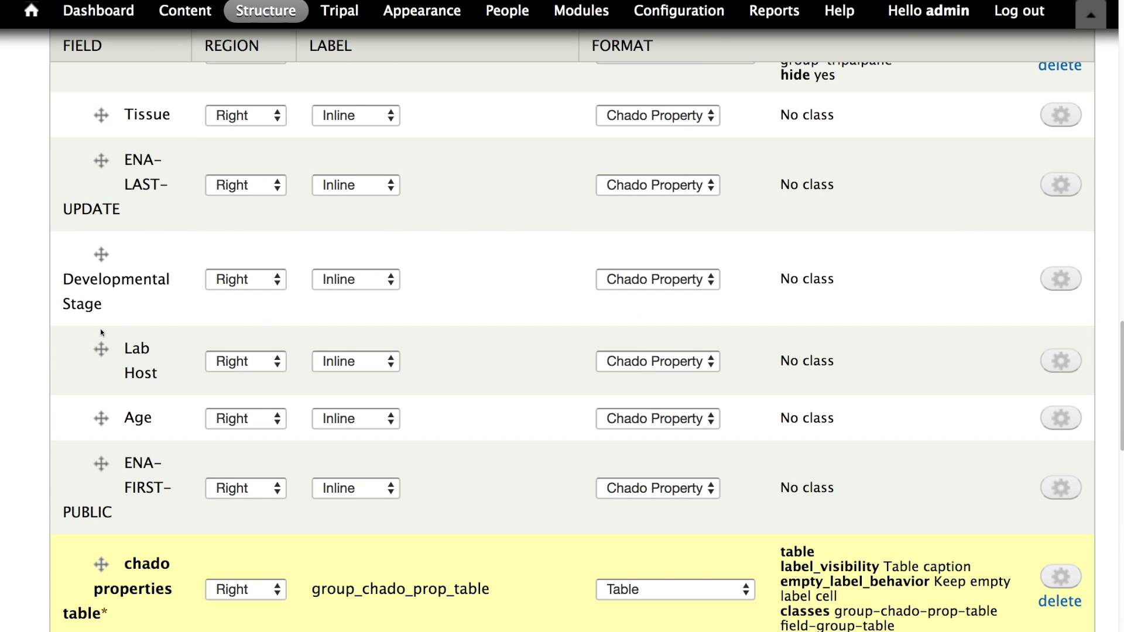
{"action": "scroll", "coordinate": [100, 330], "scroll_direction": "up", "scroll_amount": 2}
{"action": "scroll", "coordinate": [100, 317], "scroll_direction": "down", "scroll_amount": 5}
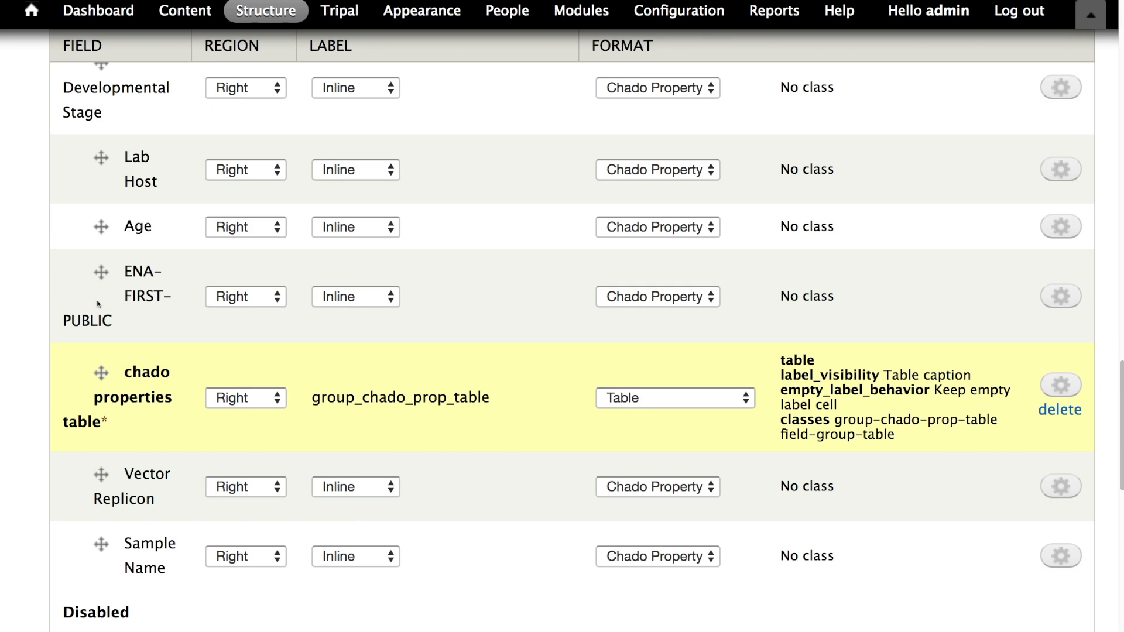
{"action": "scroll", "coordinate": [87, 297], "scroll_direction": "up", "scroll_amount": 4}
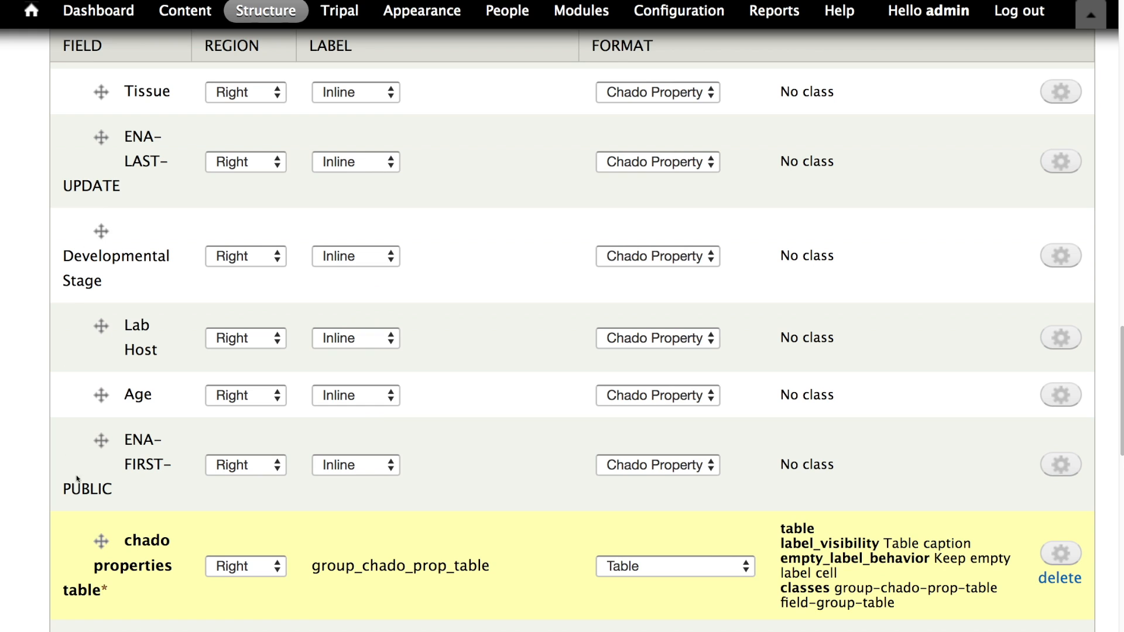
{"action": "left_click_drag", "start_coordinate": [102, 540], "coordinate": [115, 389]}
{"action": "scroll", "coordinate": [117, 299], "scroll_direction": "down", "scroll_amount": 10}
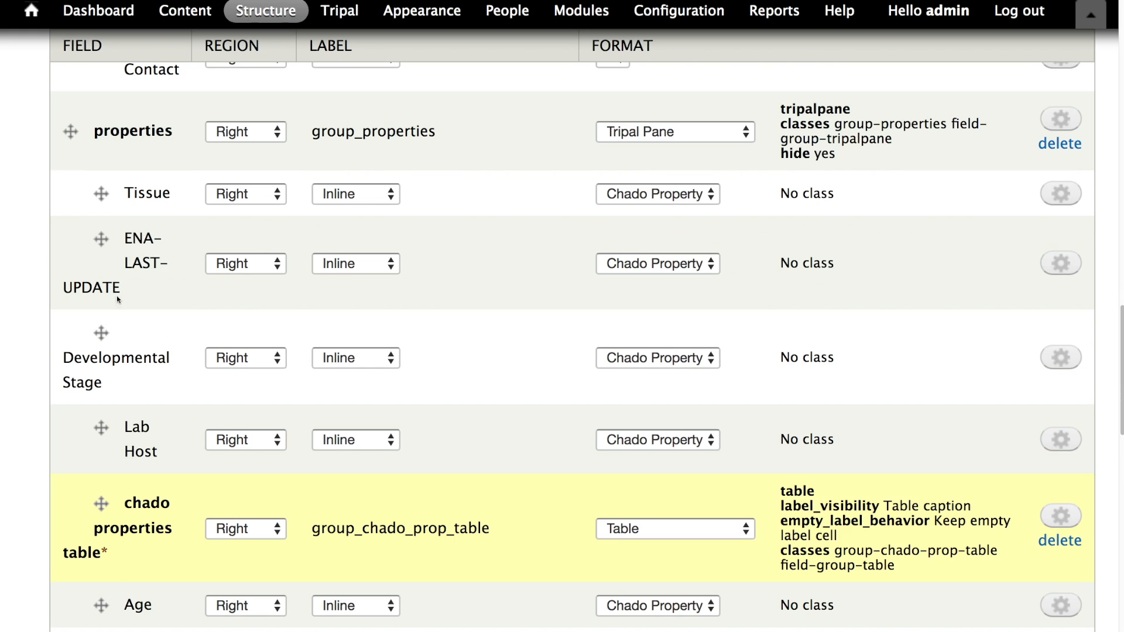
{"action": "left_click_drag", "start_coordinate": [101, 502], "coordinate": [102, 320]}
{"action": "scroll", "coordinate": [104, 359], "scroll_direction": "down", "scroll_amount": 8}
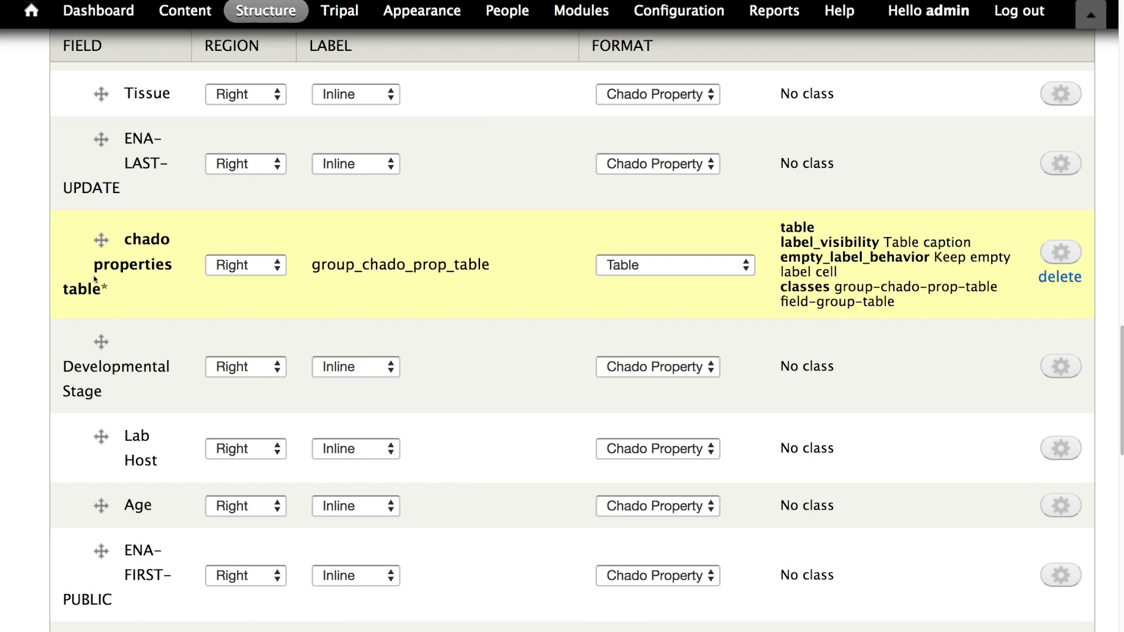
{"action": "scroll", "coordinate": [94, 279], "scroll_direction": "up", "scroll_amount": 3}
{"action": "left_click_drag", "start_coordinate": [101, 314], "coordinate": [104, 170]}
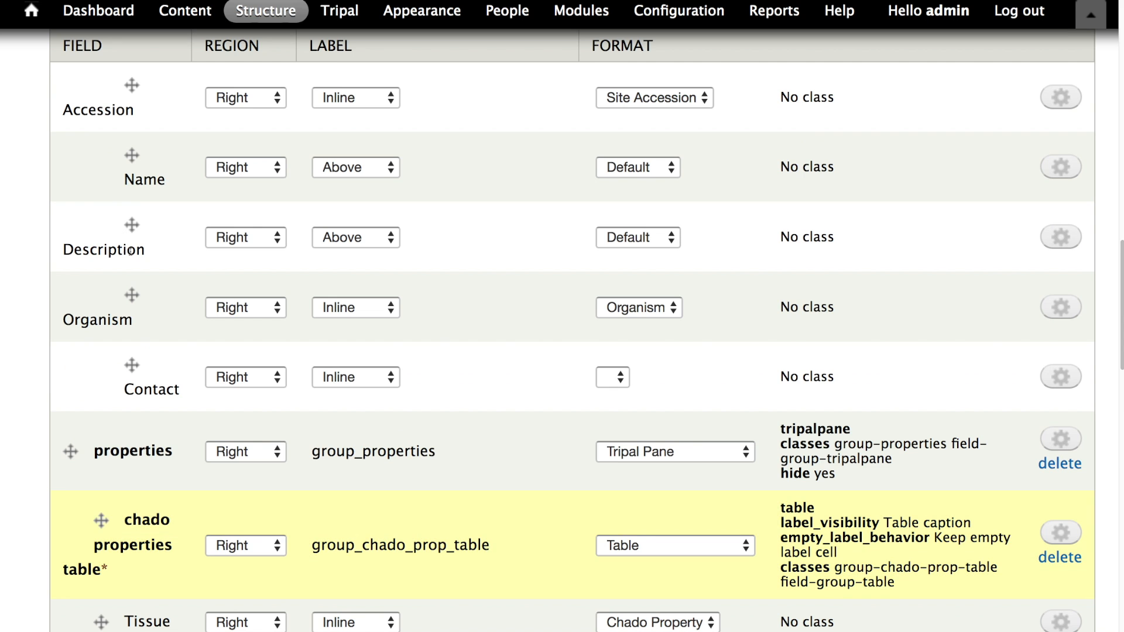
- Nest the Tissue through Sample Name property fields inside the chado properties table group and save the display
{"action": "scroll", "coordinate": [111, 332], "scroll_direction": "down", "scroll_amount": 5}
{"action": "scroll", "coordinate": [134, 406], "scroll_direction": "down", "scroll_amount": 3}
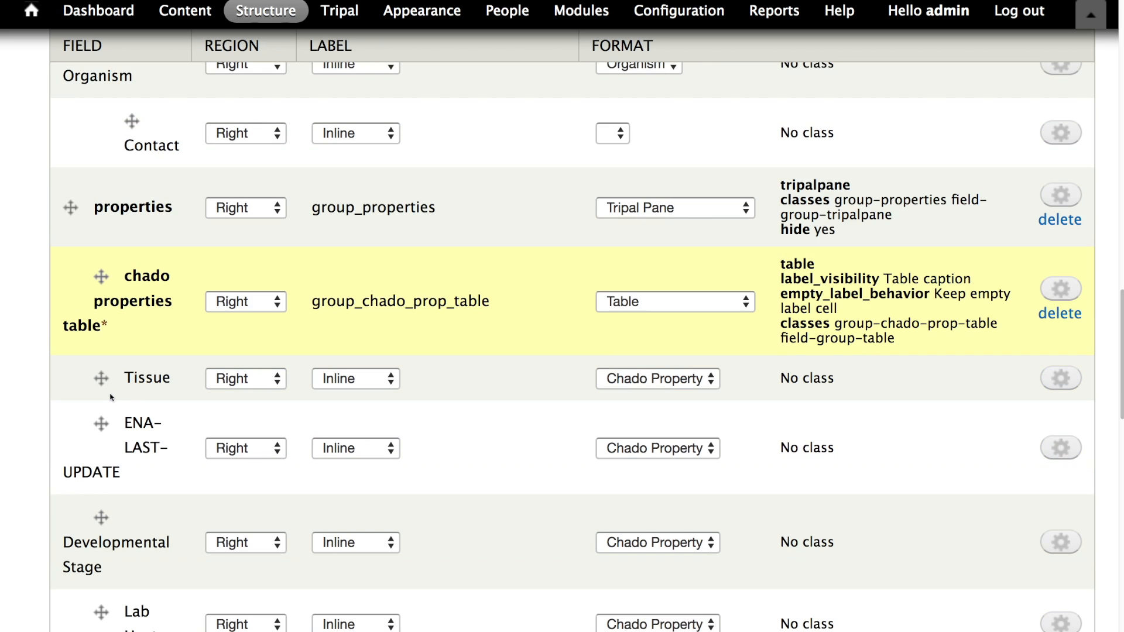
{"action": "left_click", "coordinate": [103, 379]}
{"action": "left_click_drag", "start_coordinate": [104, 380], "coordinate": [120, 377]}
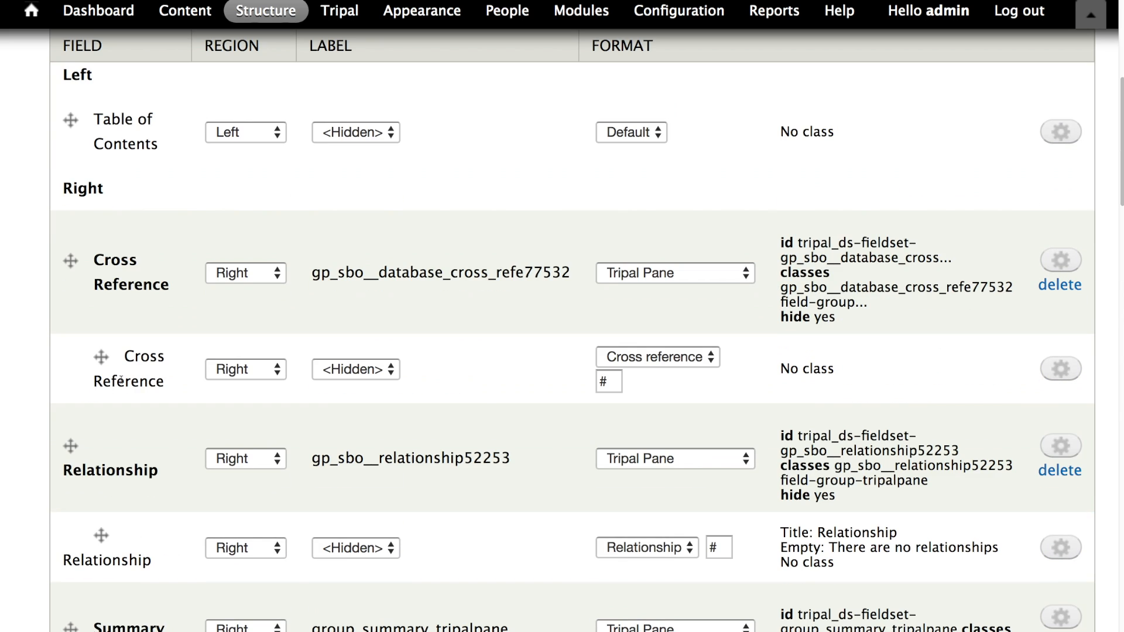
{"action": "scroll", "coordinate": [122, 294], "scroll_direction": "down", "scroll_amount": 20}
{"action": "scroll", "coordinate": [117, 291], "scroll_direction": "up", "scroll_amount": 8}
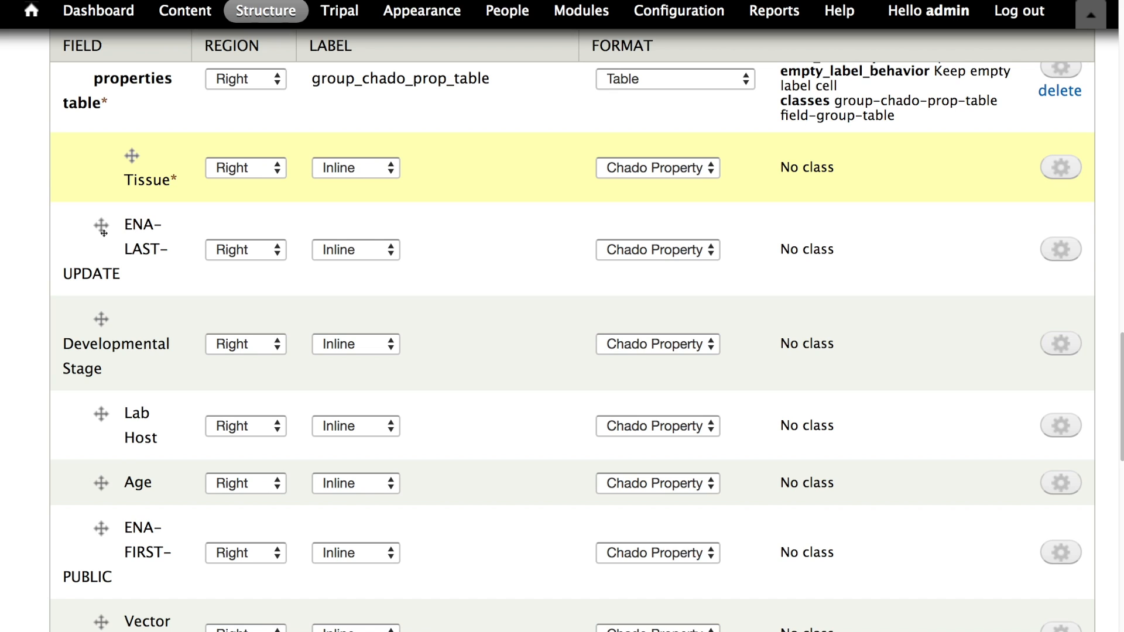
{"action": "left_click", "coordinate": [101, 241]}
{"action": "scroll", "coordinate": [125, 289], "scroll_direction": "down", "scroll_amount": 20}
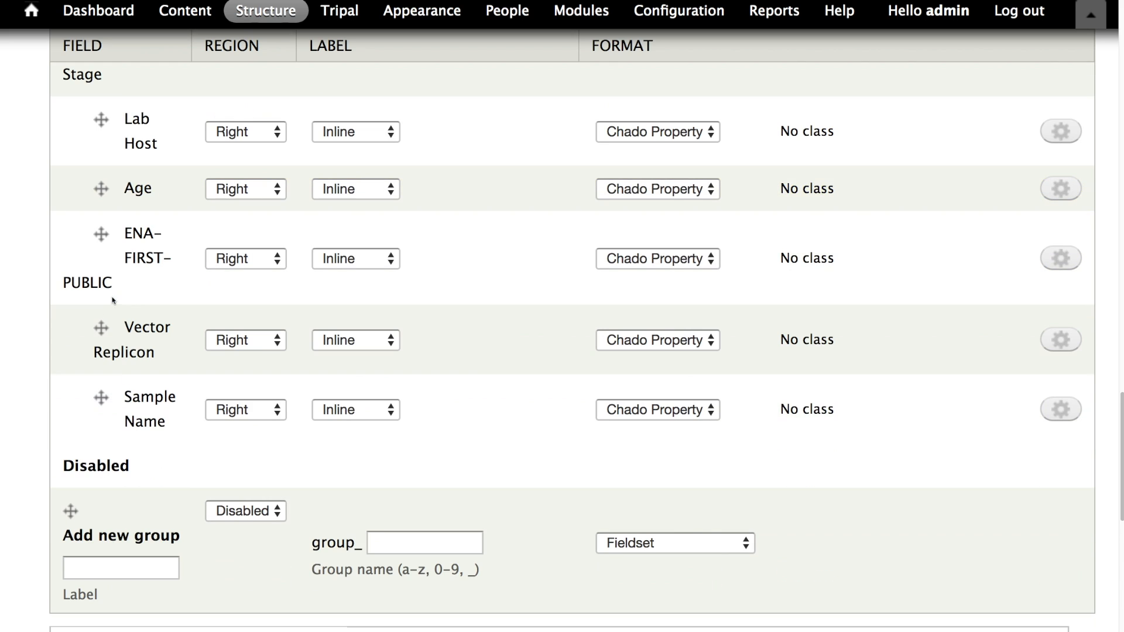
{"action": "scroll", "coordinate": [107, 119], "scroll_direction": "up", "scroll_amount": 2}
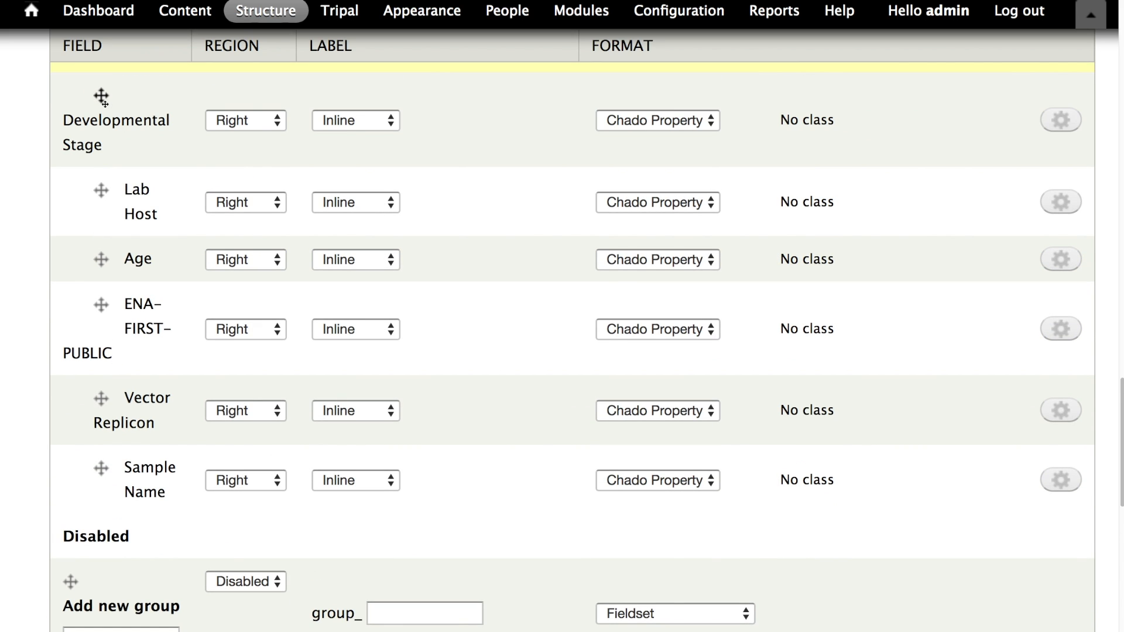
{"action": "left_click_drag", "start_coordinate": [104, 100], "coordinate": [123, 100]}
{"action": "scroll", "coordinate": [125, 220], "scroll_direction": "down", "scroll_amount": 3}
{"action": "left_click_drag", "start_coordinate": [100, 379], "coordinate": [130, 380]}
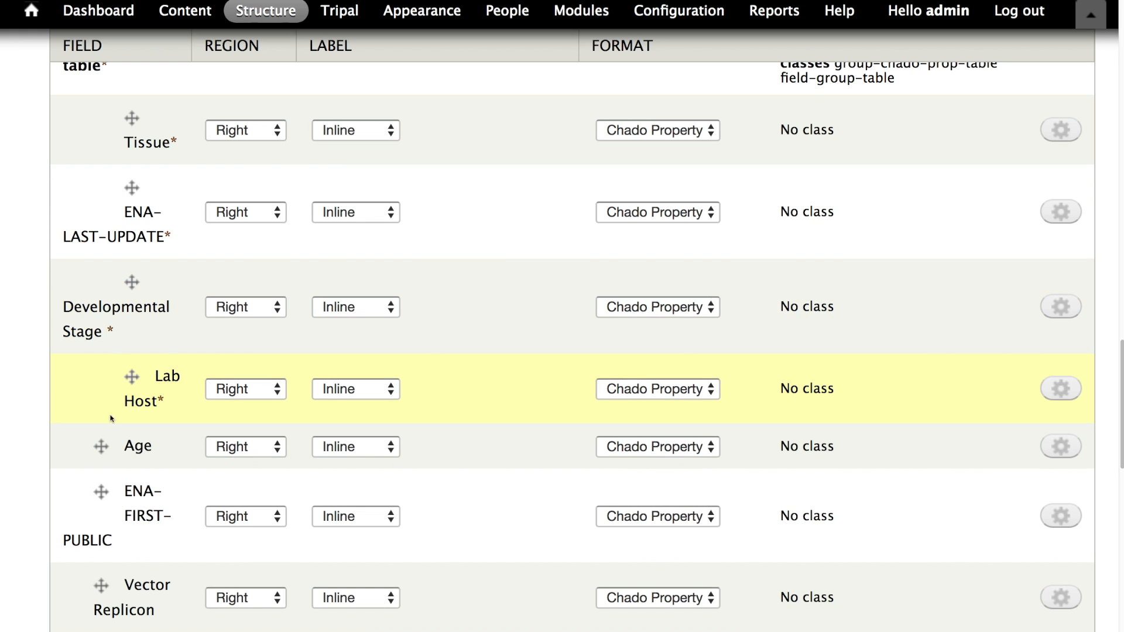
{"action": "left_click_drag", "start_coordinate": [102, 446], "coordinate": [125, 454]}
{"action": "left_click_drag", "start_coordinate": [101, 515], "coordinate": [130, 553]}
{"action": "scroll", "coordinate": [111, 506], "scroll_direction": "down", "scroll_amount": 3}
{"action": "scroll", "coordinate": [123, 495], "scroll_direction": "down", "scroll_amount": 2}
{"action": "scroll", "coordinate": [123, 468], "scroll_direction": "down", "scroll_amount": 10}
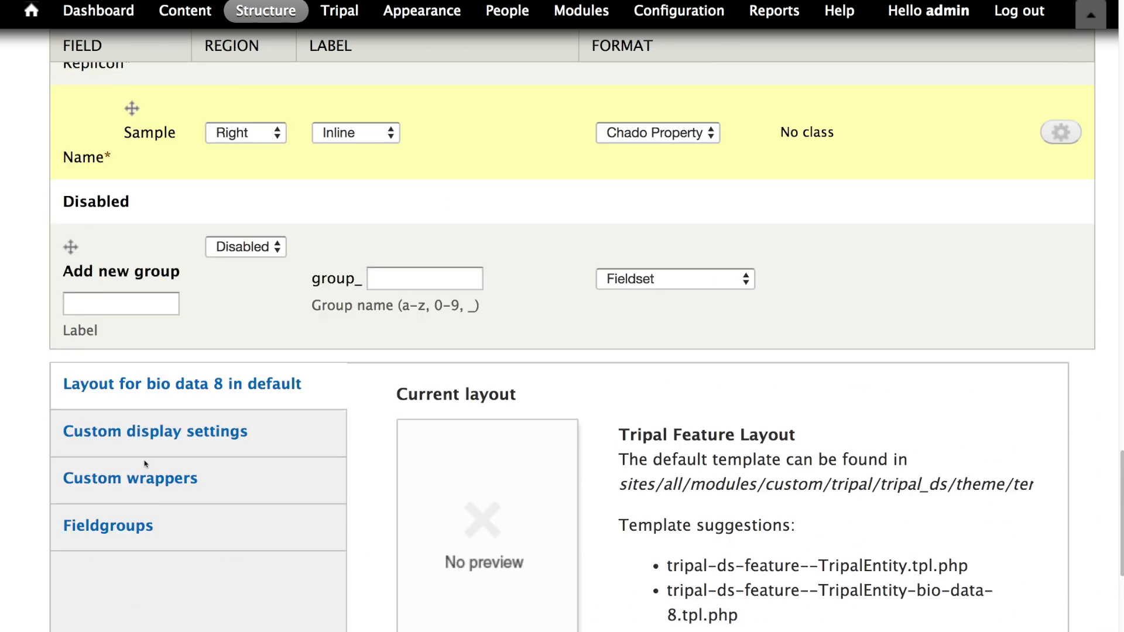
{"action": "scroll", "coordinate": [153, 462], "scroll_direction": "up", "scroll_amount": 7}
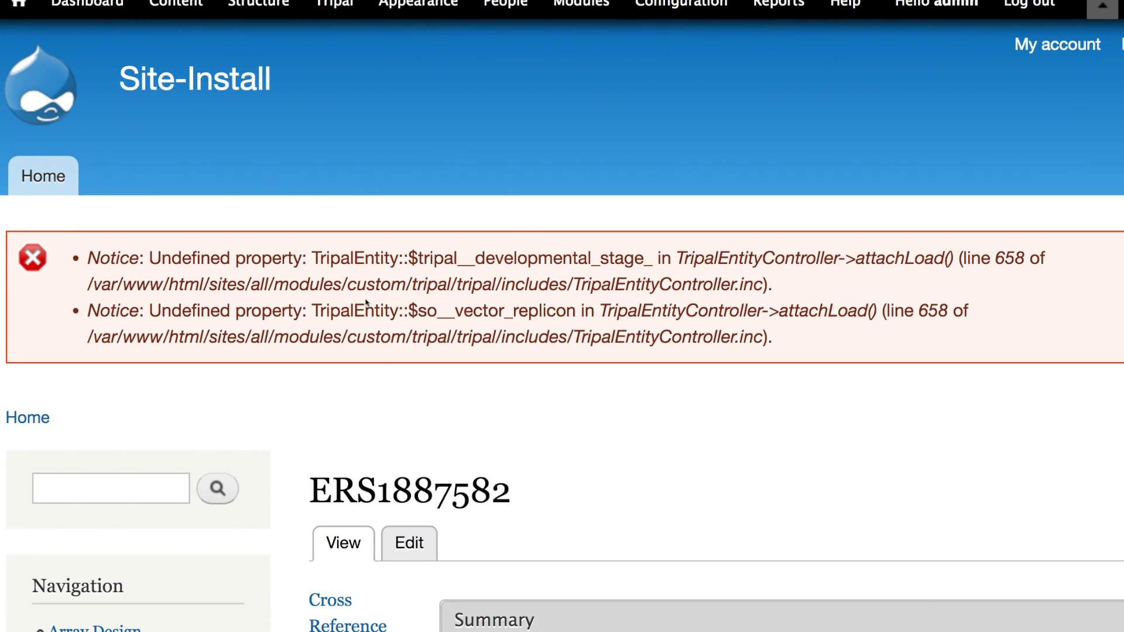
{"action": "scroll", "coordinate": [341, 343], "scroll_direction": "down", "scroll_amount": 5}
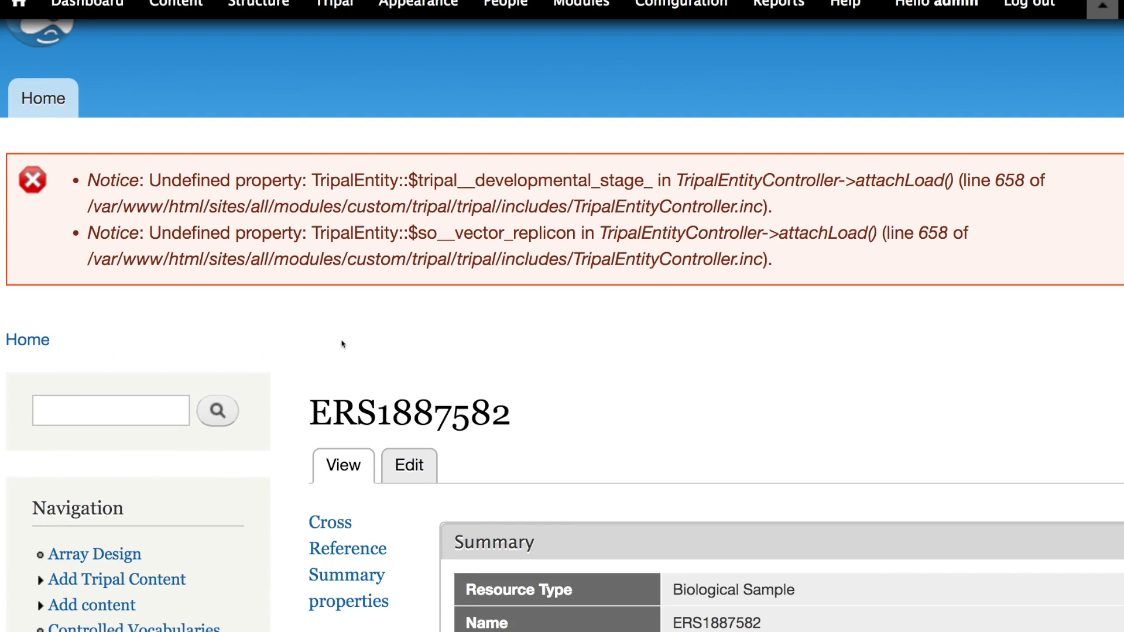
- Open the properties pane of sample ERS1887582 and examine its property table
{"action": "scroll", "coordinate": [348, 326], "scroll_direction": "down", "scroll_amount": 6}
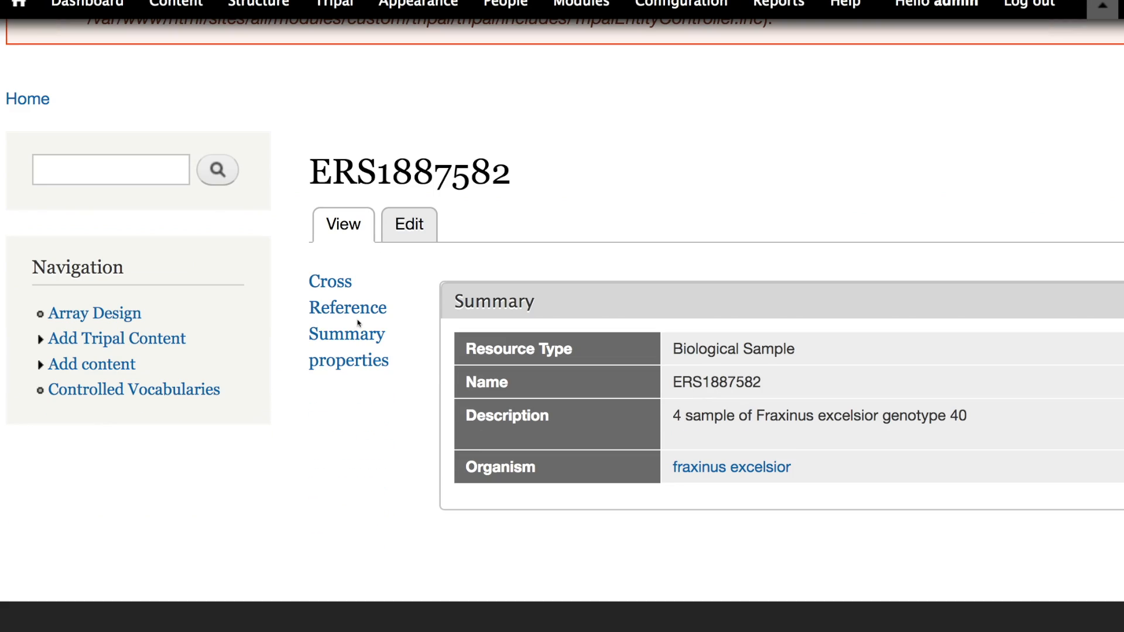
{"action": "left_click", "coordinate": [347, 365]}
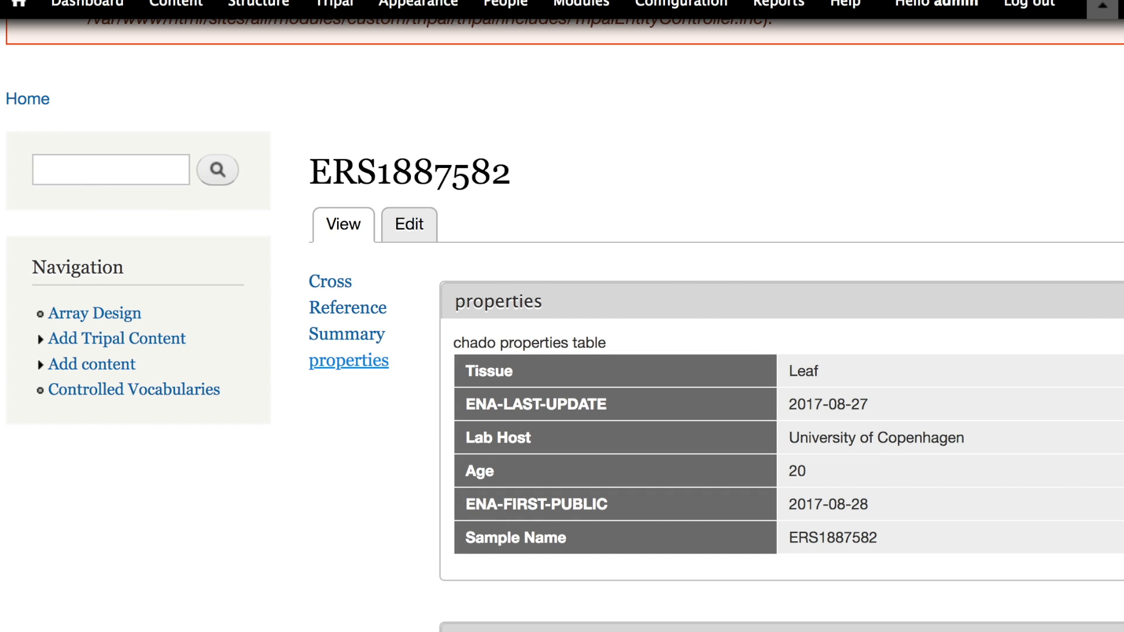
{"action": "scroll", "coordinate": [479, 357], "scroll_direction": "down", "scroll_amount": 3}
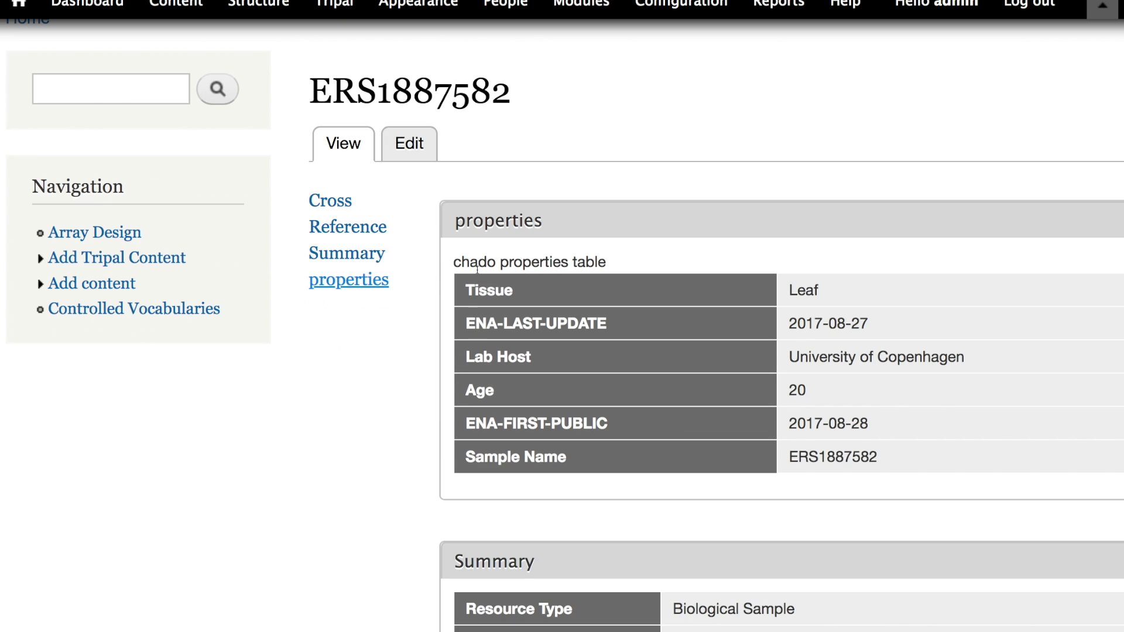
{"action": "left_click_drag", "start_coordinate": [449, 261], "coordinate": [637, 271]}
{"action": "scroll", "coordinate": [614, 382], "scroll_direction": "down", "scroll_amount": 3}
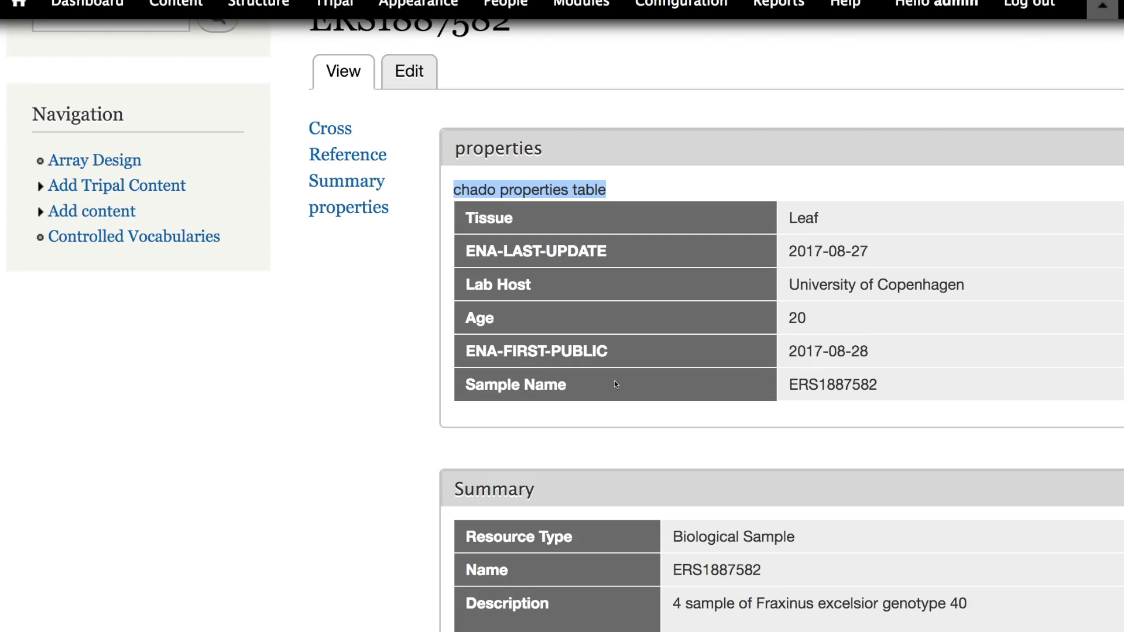
{"action": "double_click", "coordinate": [495, 147]}
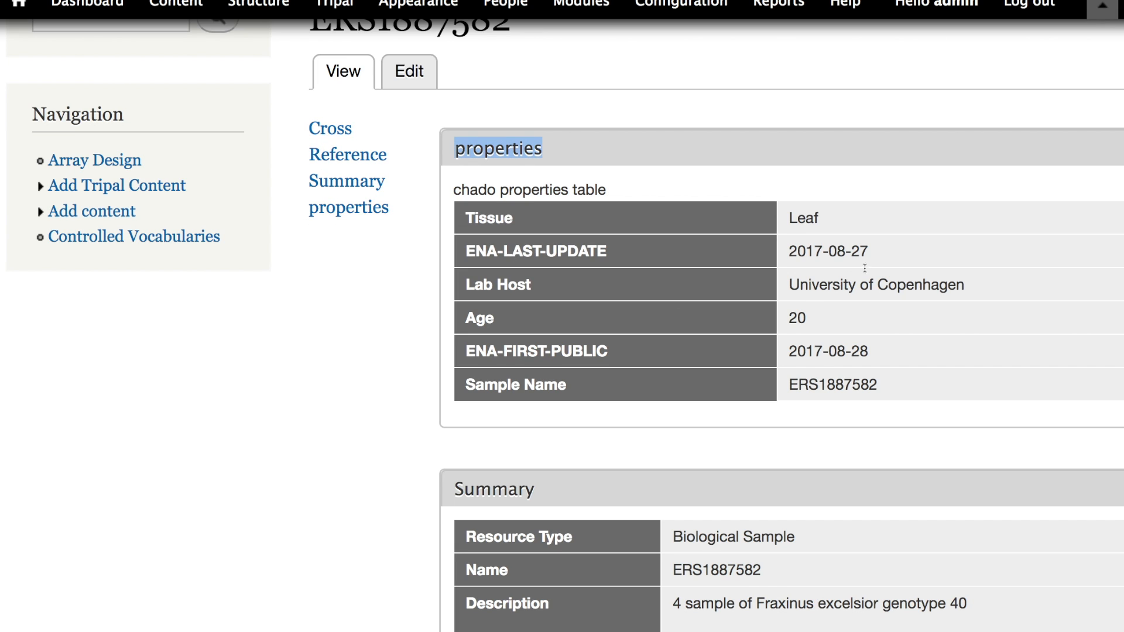
{"action": "scroll", "coordinate": [596, 283], "scroll_direction": "down", "scroll_amount": 4}
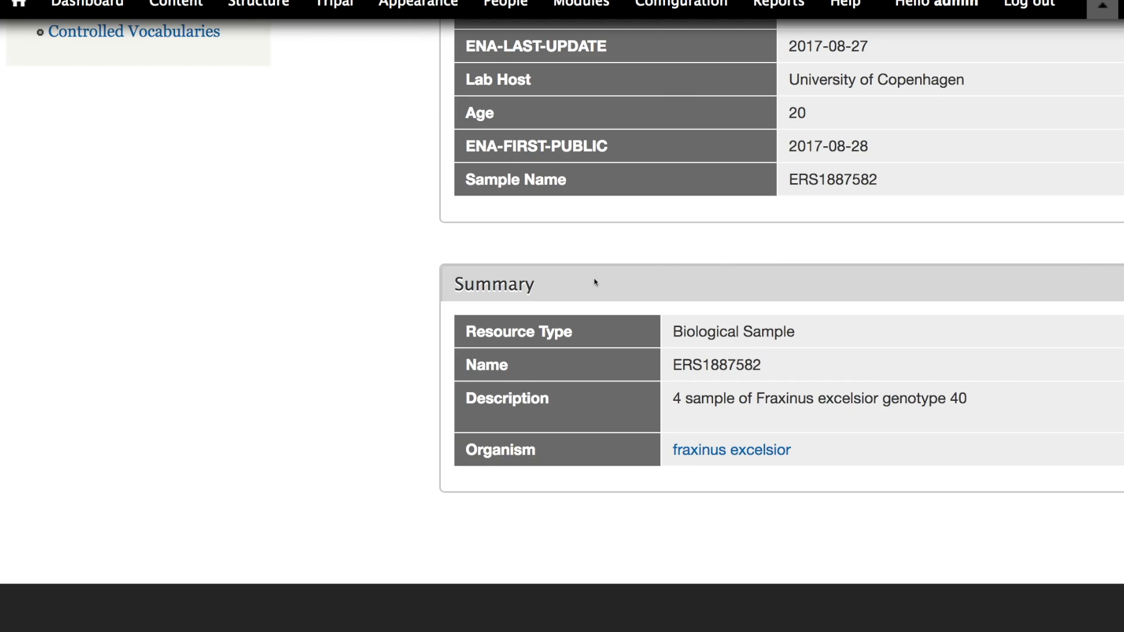
{"action": "scroll", "coordinate": [605, 299], "scroll_direction": "up", "scroll_amount": 11}
{"action": "scroll", "coordinate": [614, 313], "scroll_direction": "down", "scroll_amount": 8}
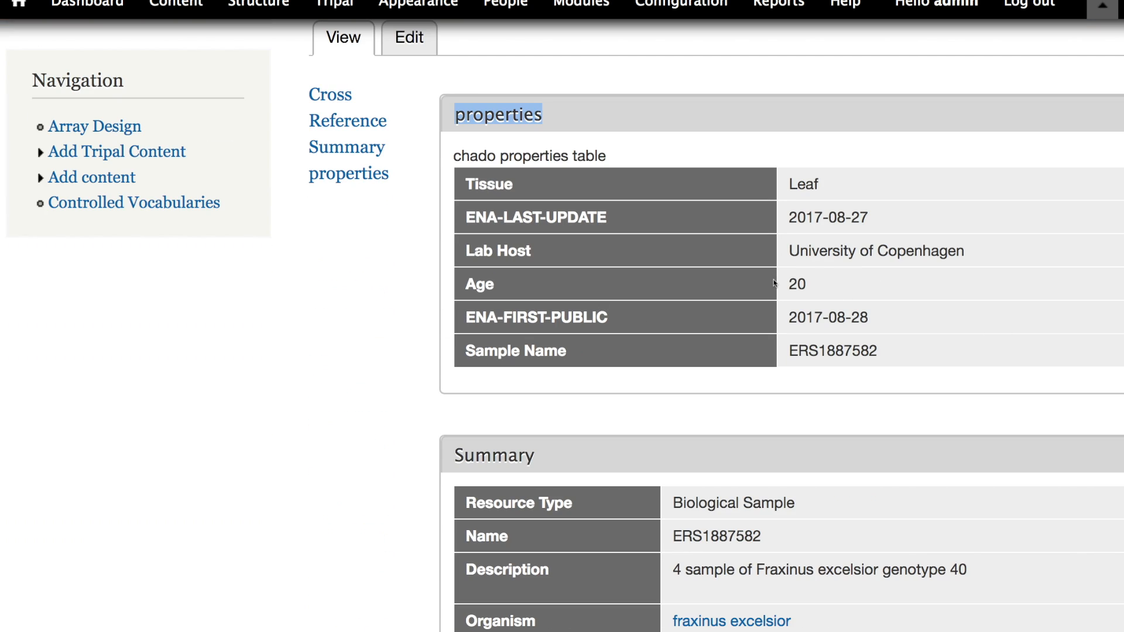
{"action": "key", "text": "super+Tab"}
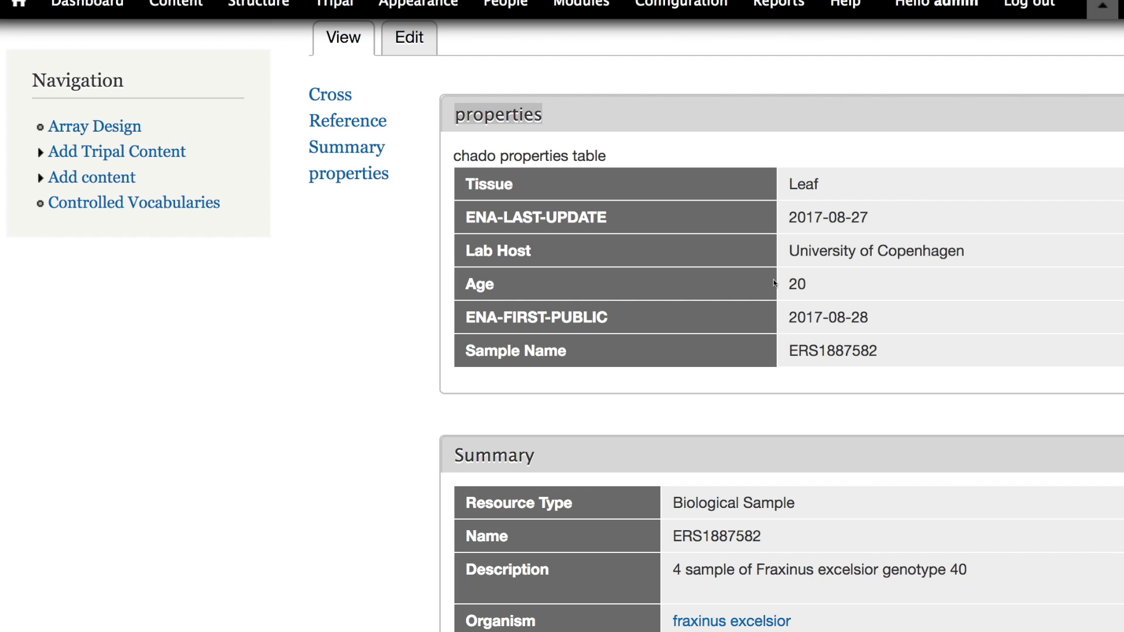